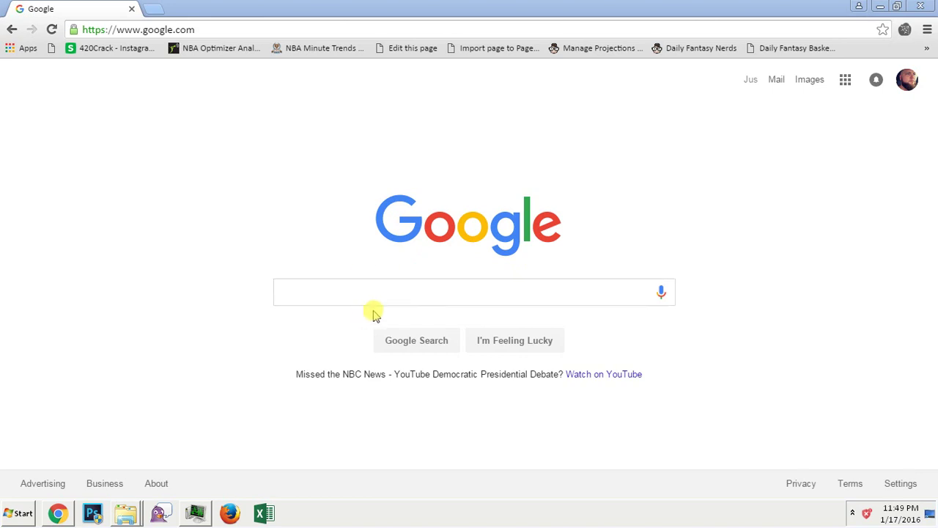
Go to basketballmonster.com and open its Daily Projections page
click(370, 296)
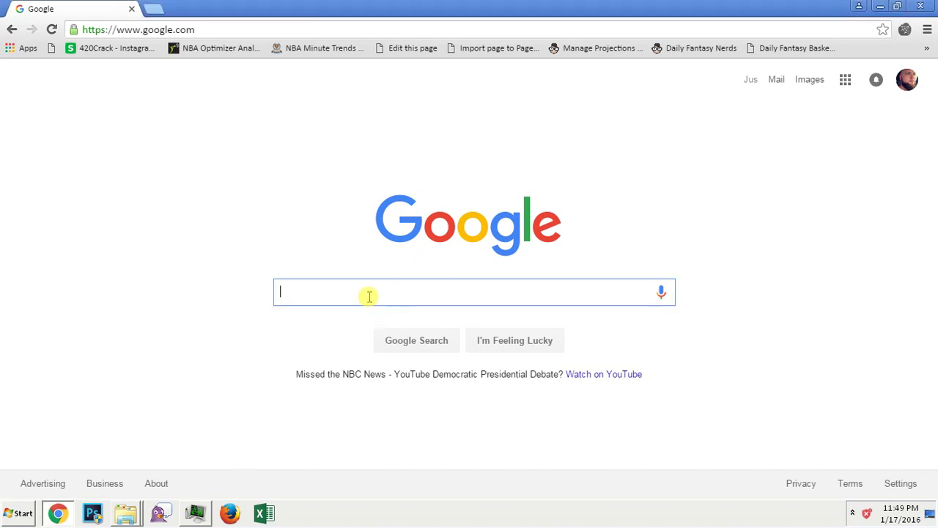
click(217, 33)
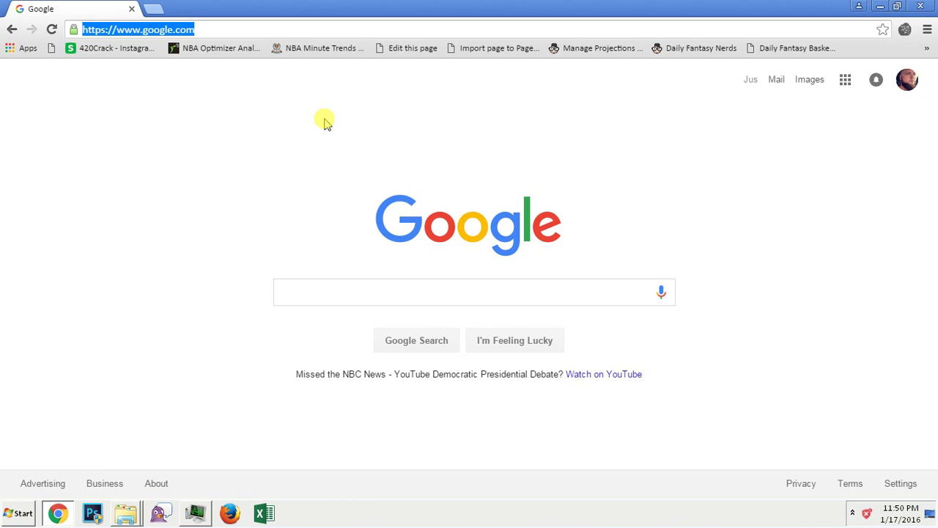
text(basketballmonster)
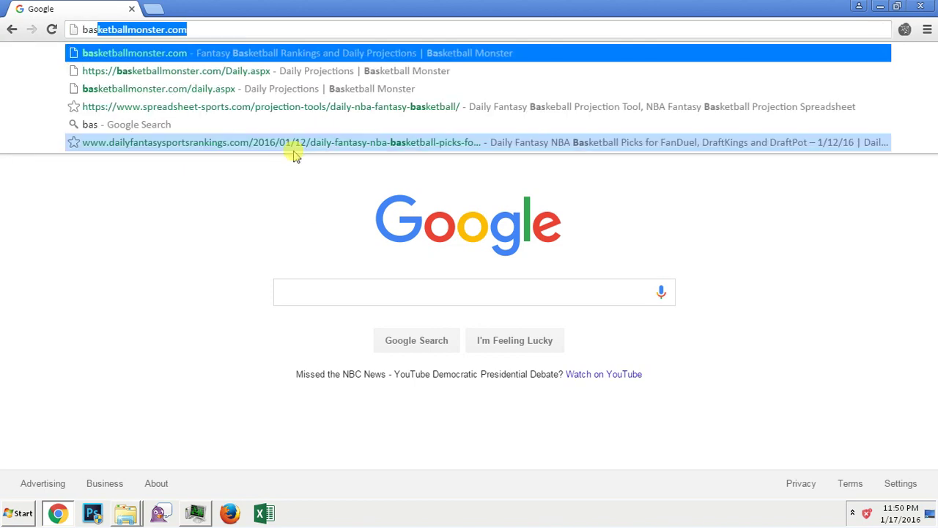
key(Return)
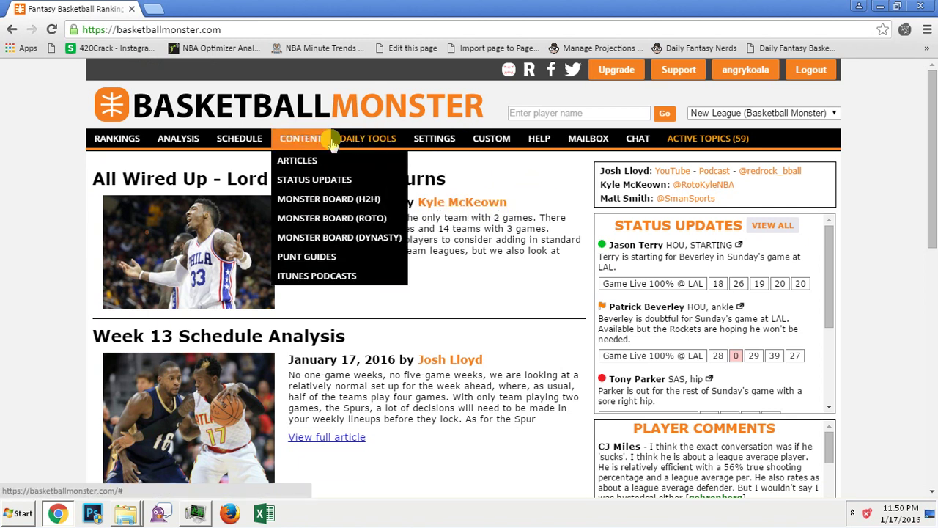
mouse_move(377, 139)
click(363, 163)
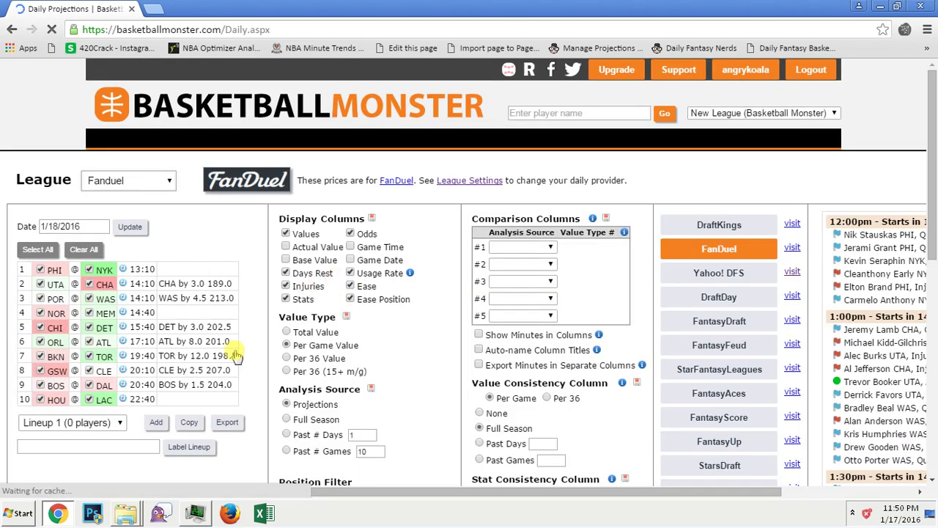
Export the FanDuel daily projections table to Excel and open the downloaded file Export (19).xls
scroll(286, 414, down, 8)
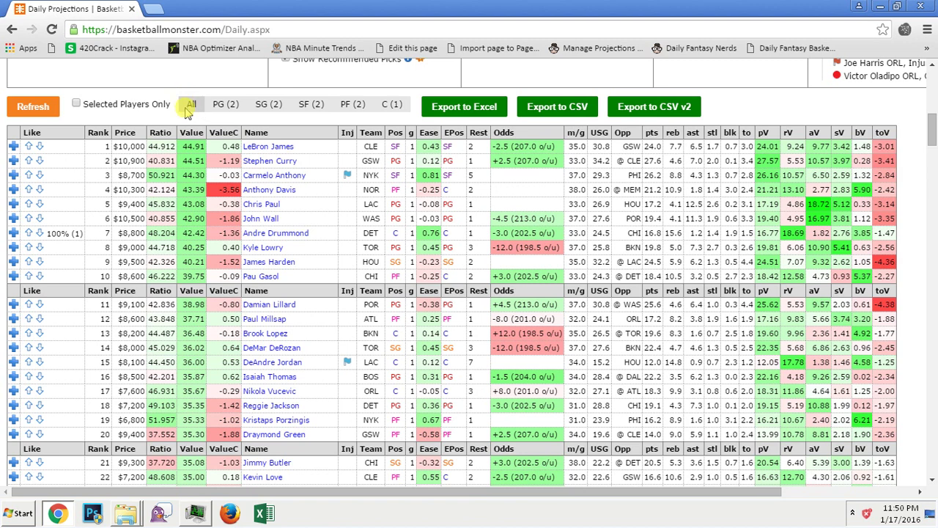
click(449, 111)
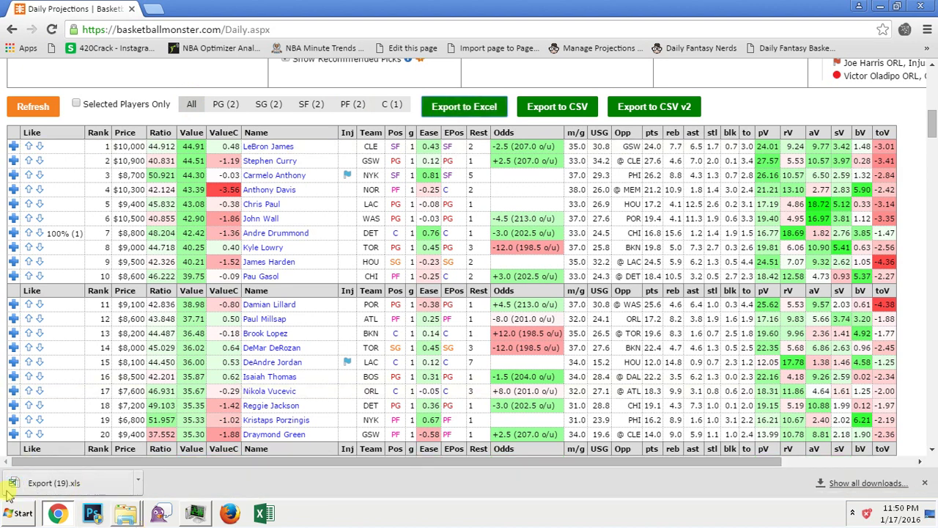
click(67, 487)
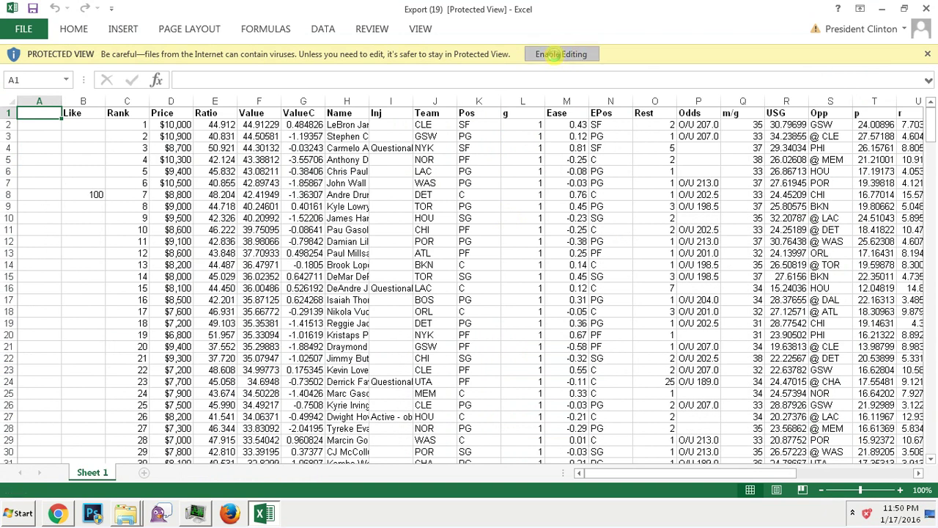
Enable editing in the exported workbook and widen the Name column to fit the full player names
click(556, 54)
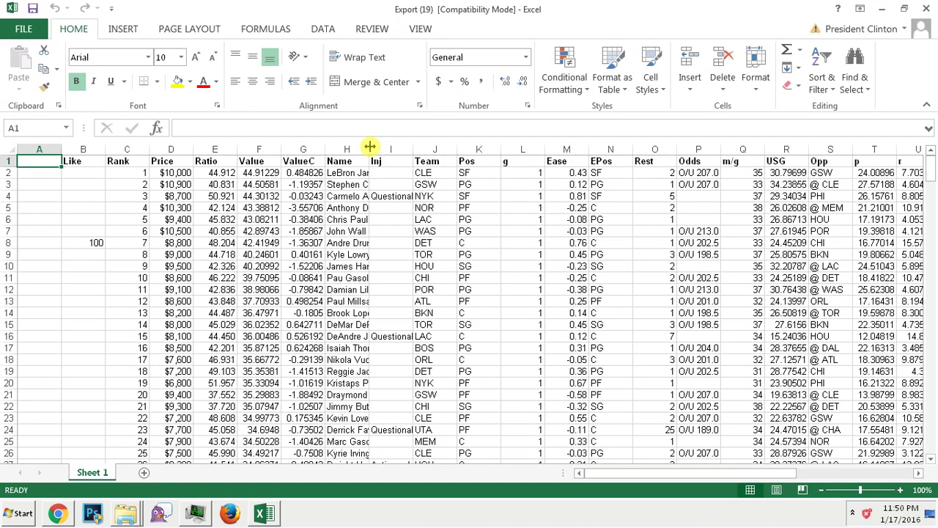
drag(370, 148, 405, 148)
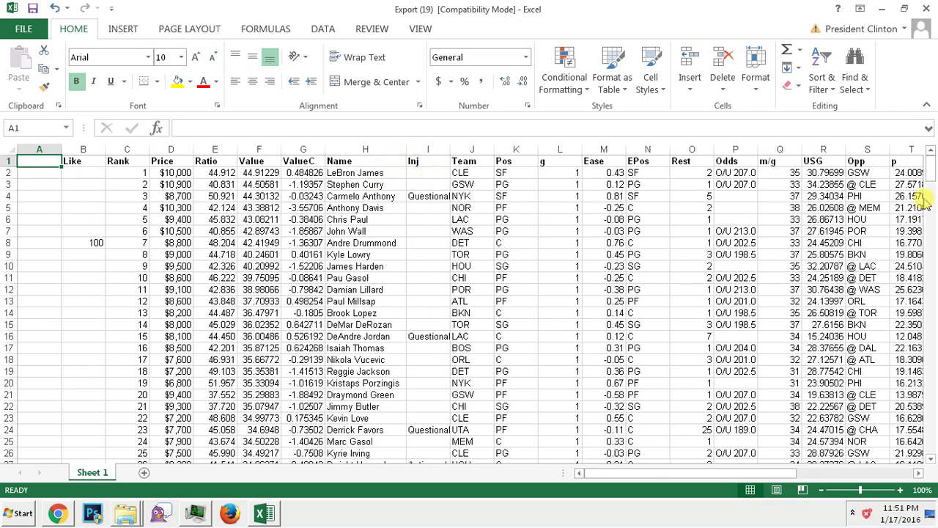
Clear the contents of rows 201 to 295 in the exported sheet, keeping the header and the first 199 ranked players
drag(930, 179, 932, 355)
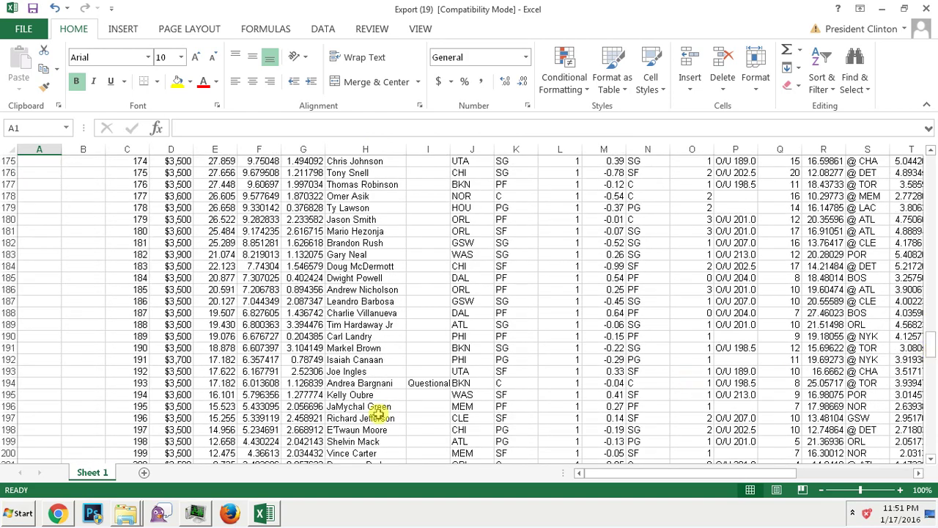
click(131, 452)
key(Down)
key(Down)
key(Down)
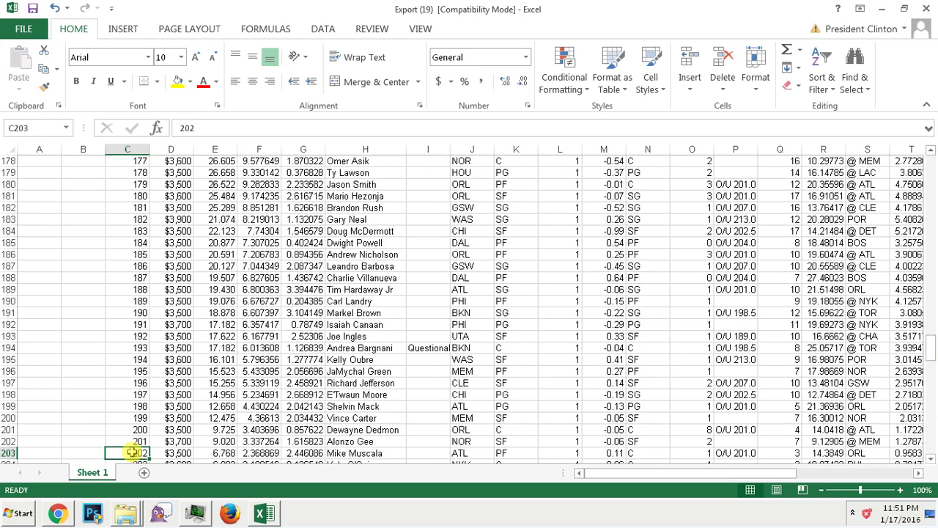
key(Left)
key(Left)
key(Up)
key(Up)
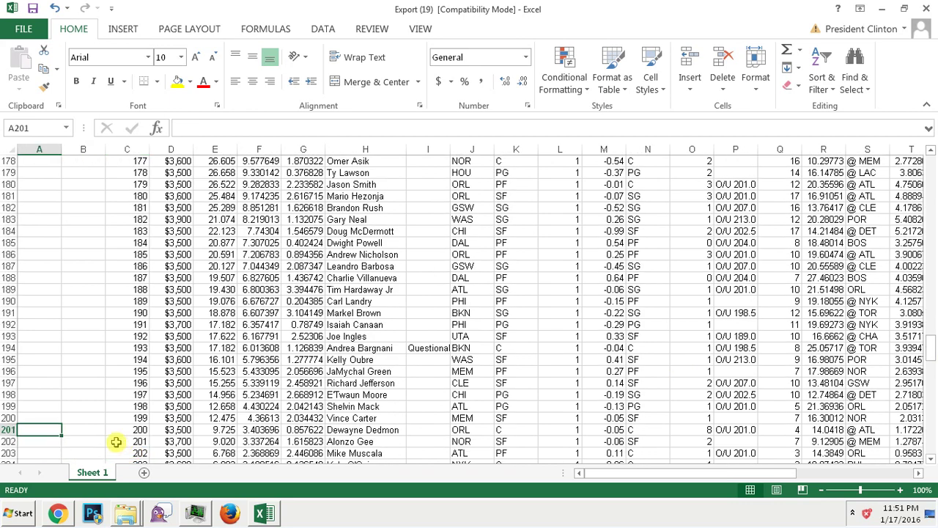
drag(7, 430, 92, 432)
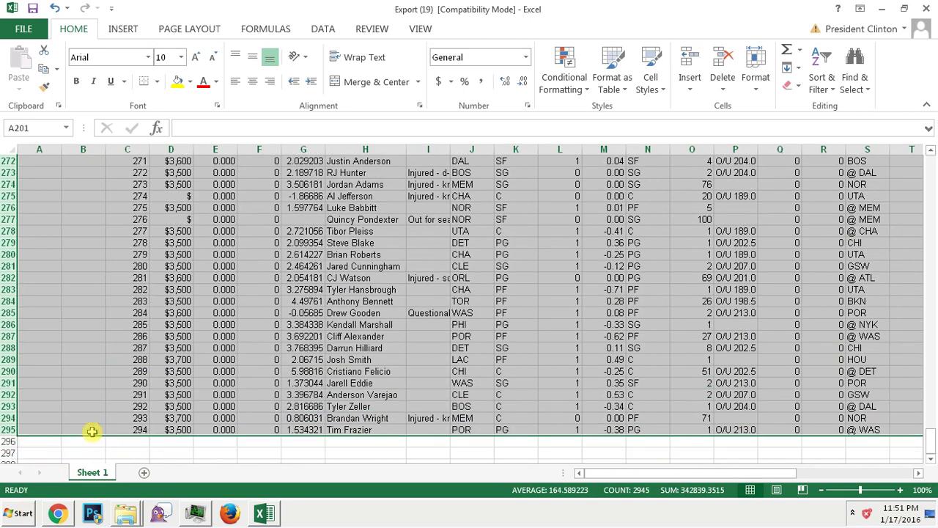
key(Delete)
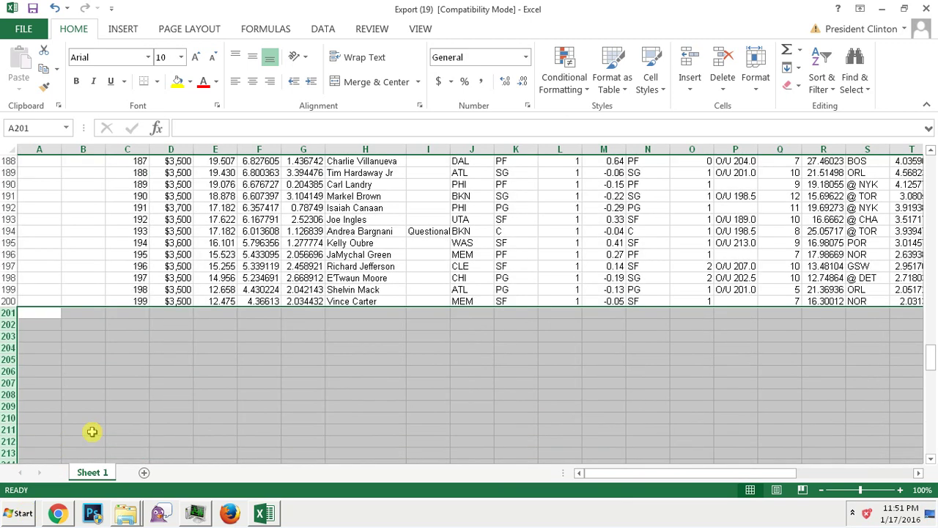
click(94, 299)
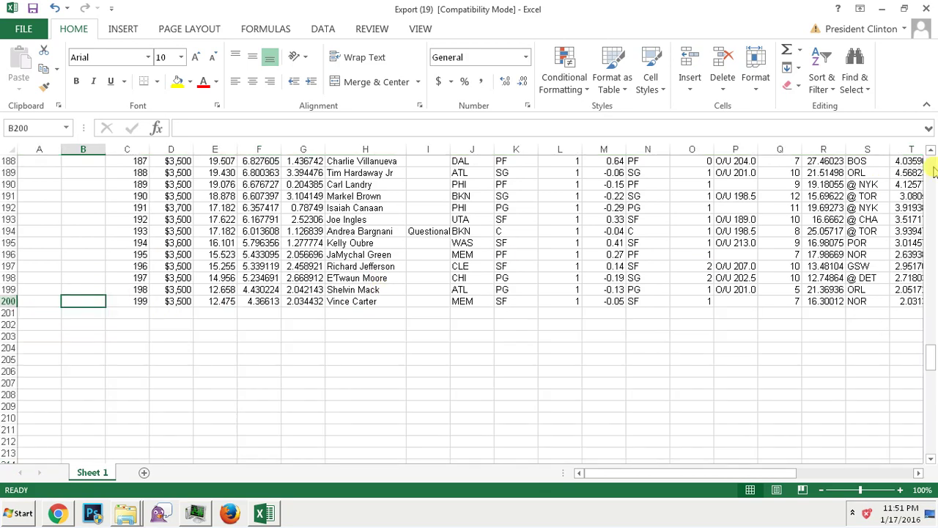
Review the exported columns from the first rows of the sheet, including Price, ValueC, Name, g and EPos
drag(930, 356, 931, 156)
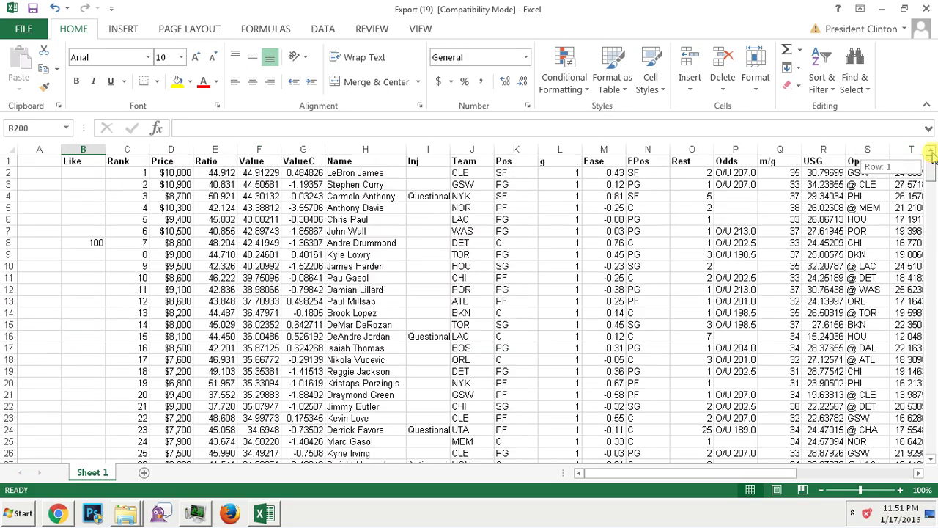
click(656, 208)
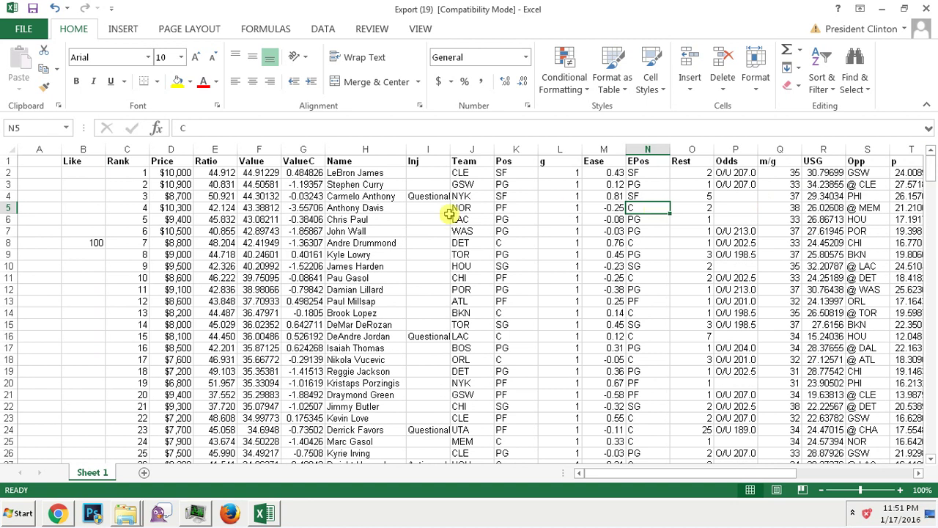
click(345, 184)
click(162, 184)
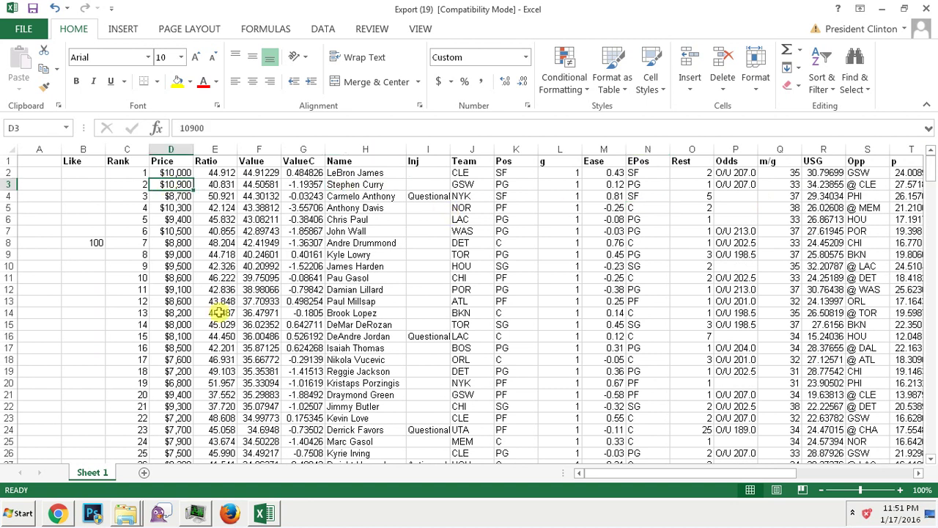
click(312, 198)
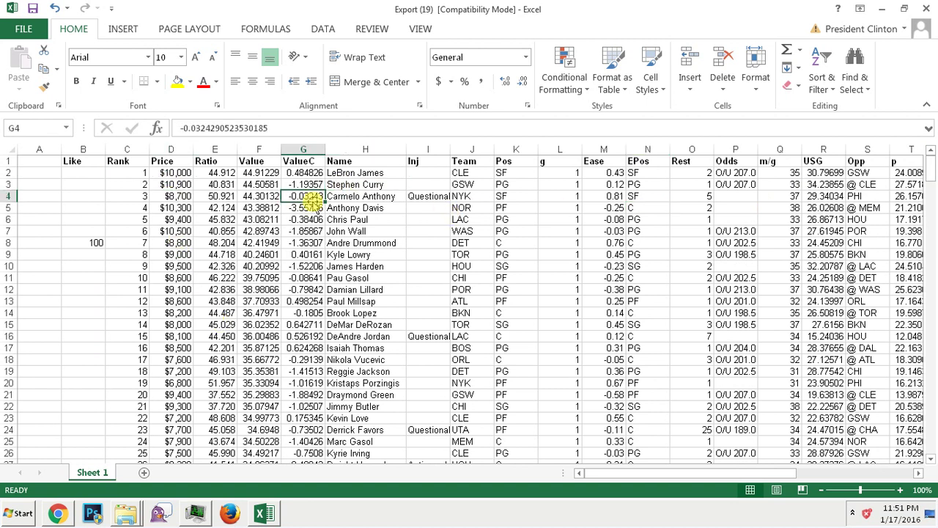
click(381, 199)
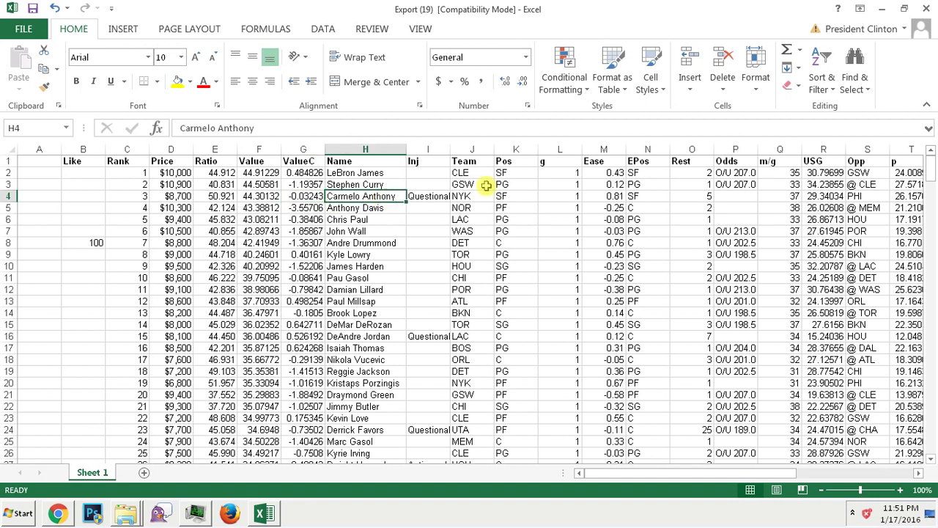
click(576, 198)
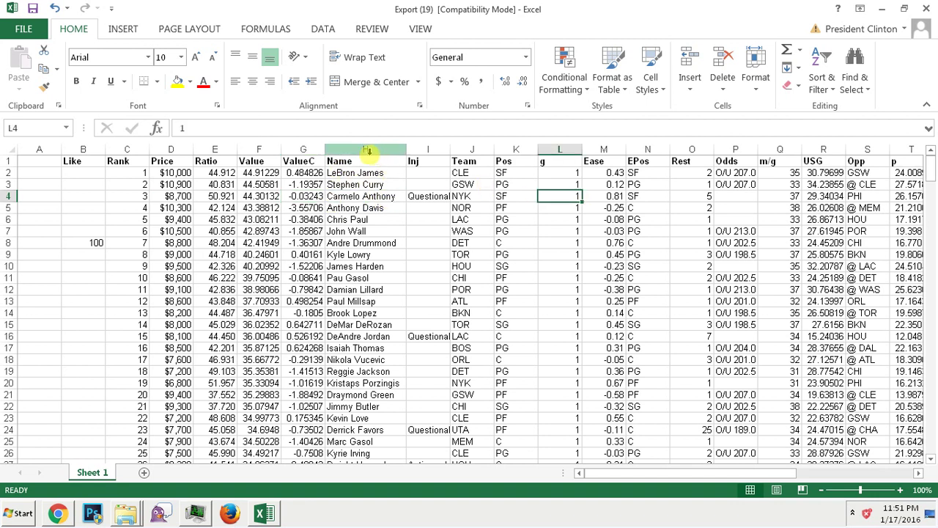
Open the 200-Tones-NBA-Optimizer-Exclusive-Edition workbook from the desktop
click(883, 6)
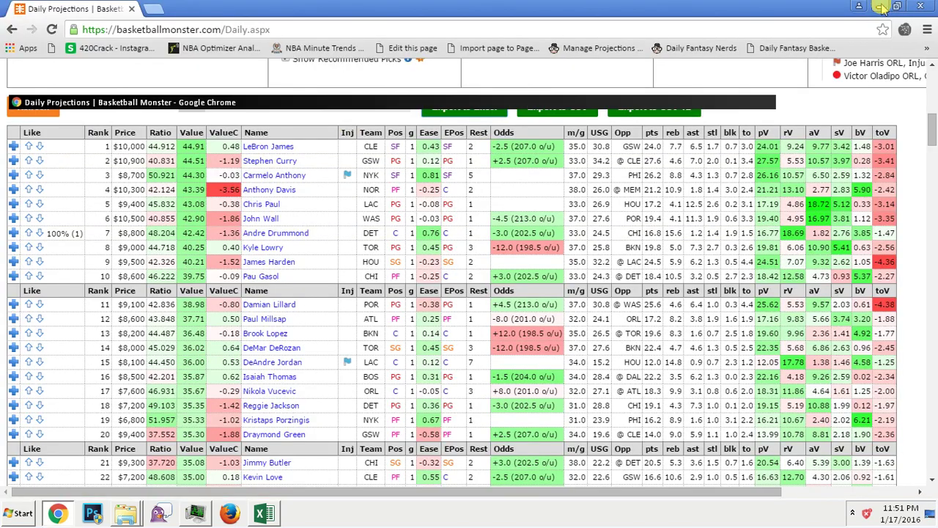
click(879, 6)
click(30, 384)
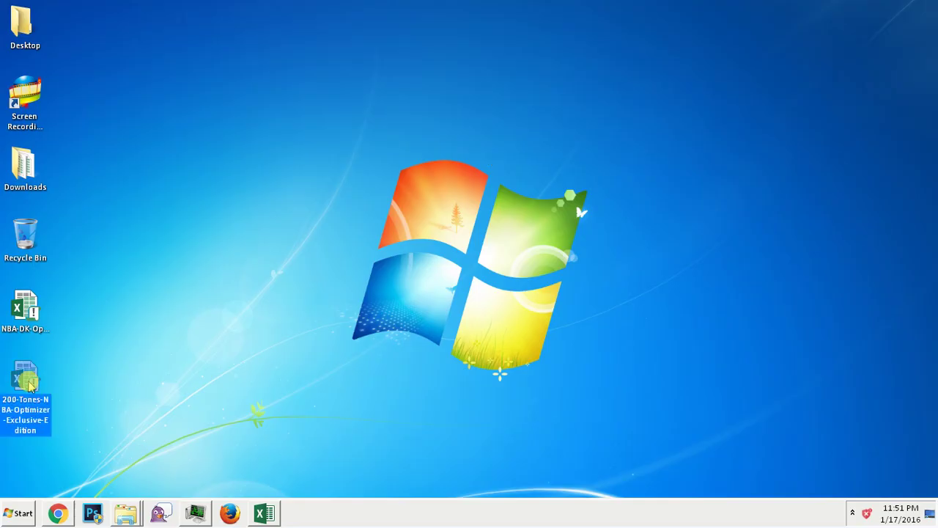
double_click(30, 384)
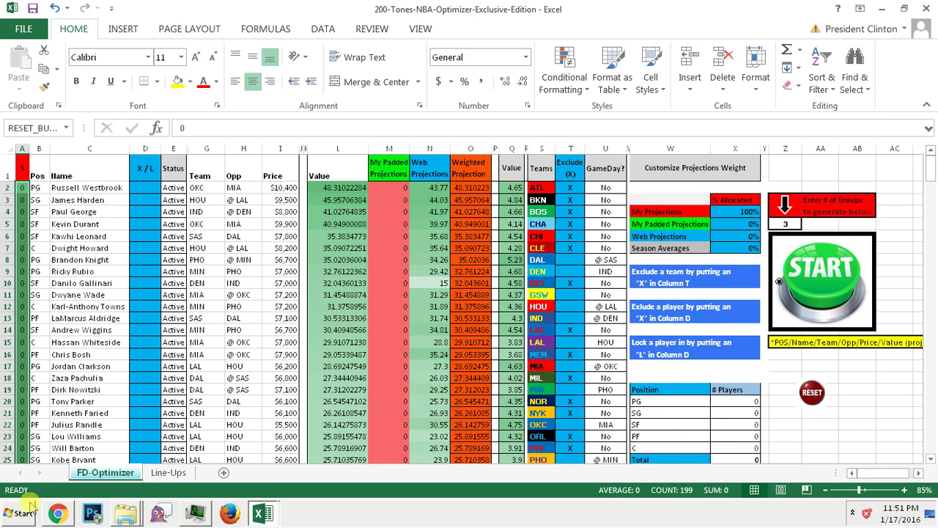
Switch to the Export (19) workbook and copy its entire Name column
click(264, 512)
click(258, 471)
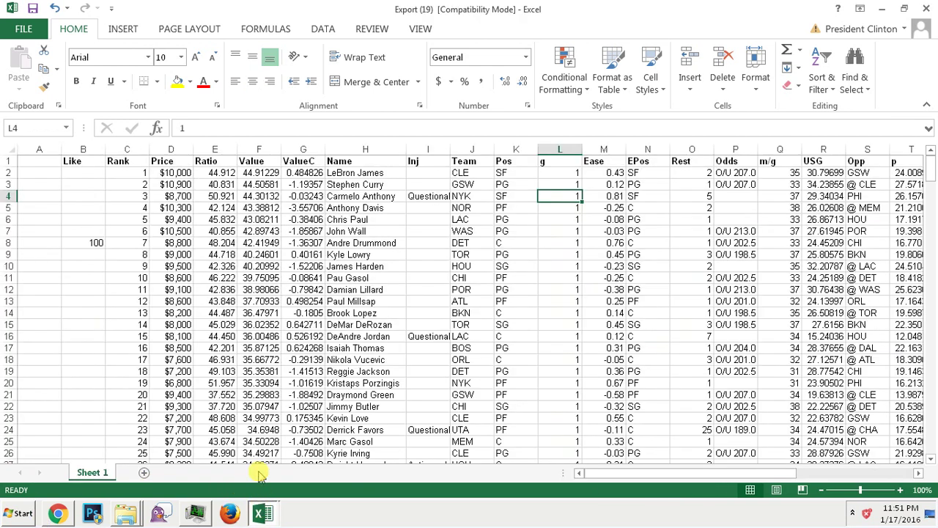
click(372, 149)
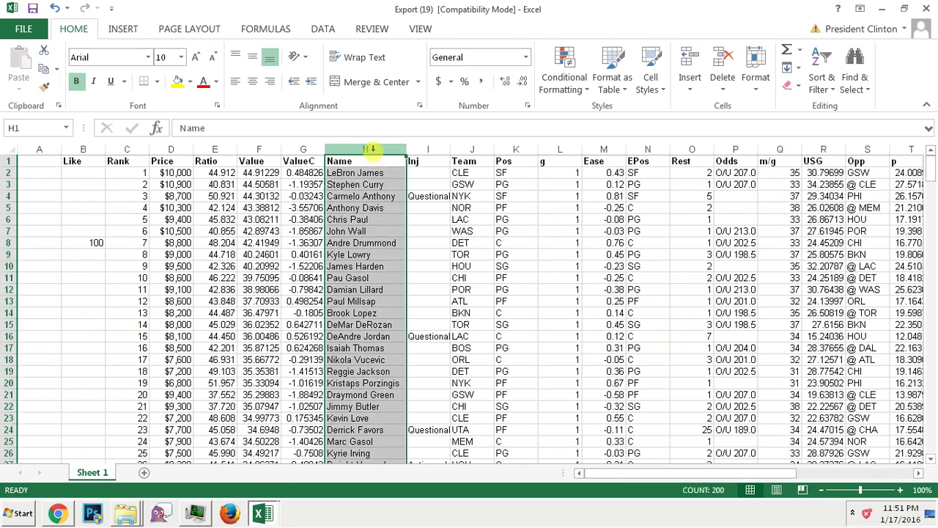
key(ctrl+c)
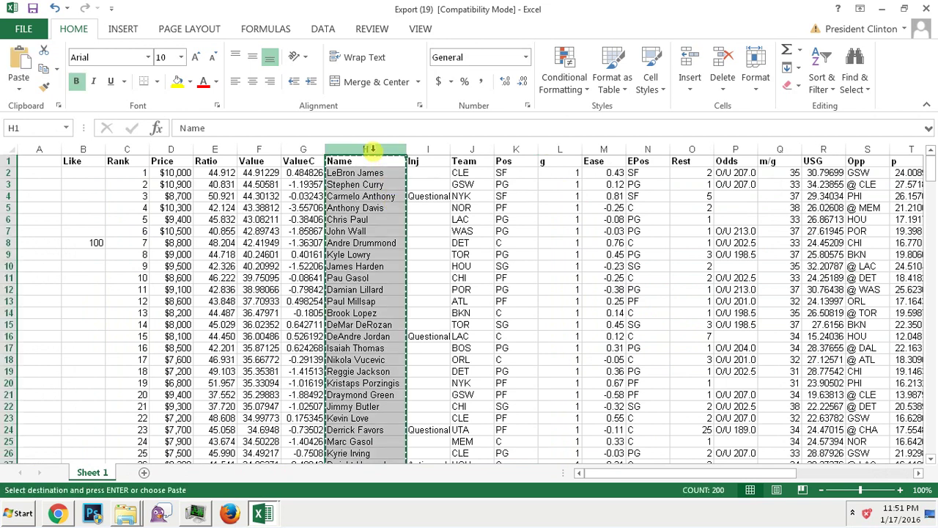
right_click(342, 358)
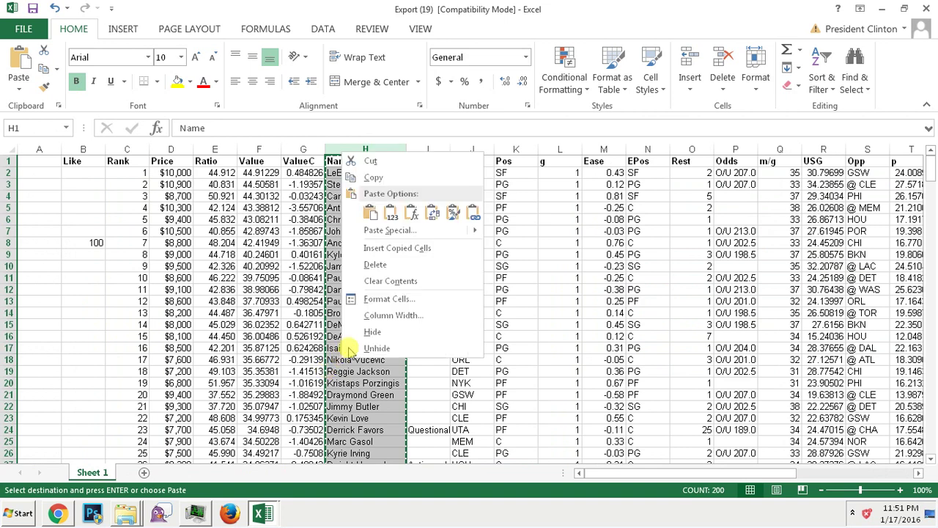
click(372, 178)
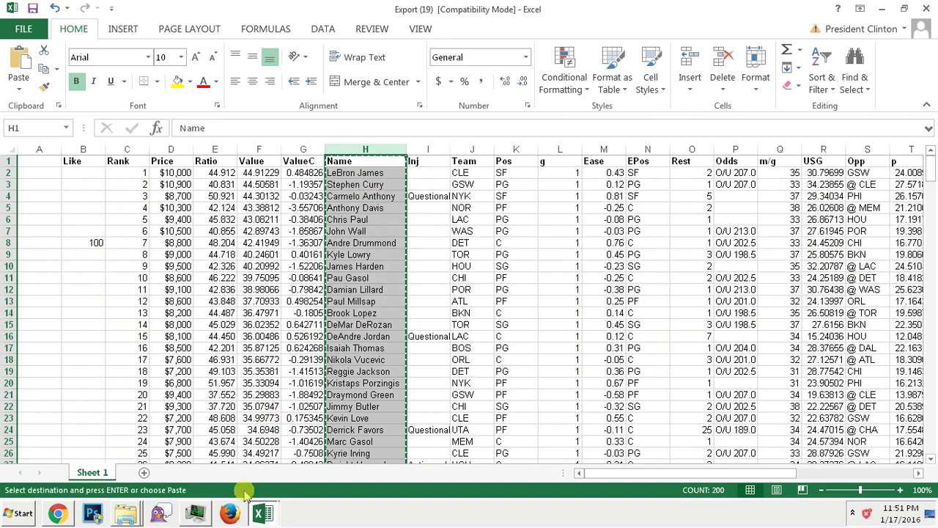
Paste the copied player names over Name column C of the FD-Optimizer sheet in the optimizer workbook
click(261, 511)
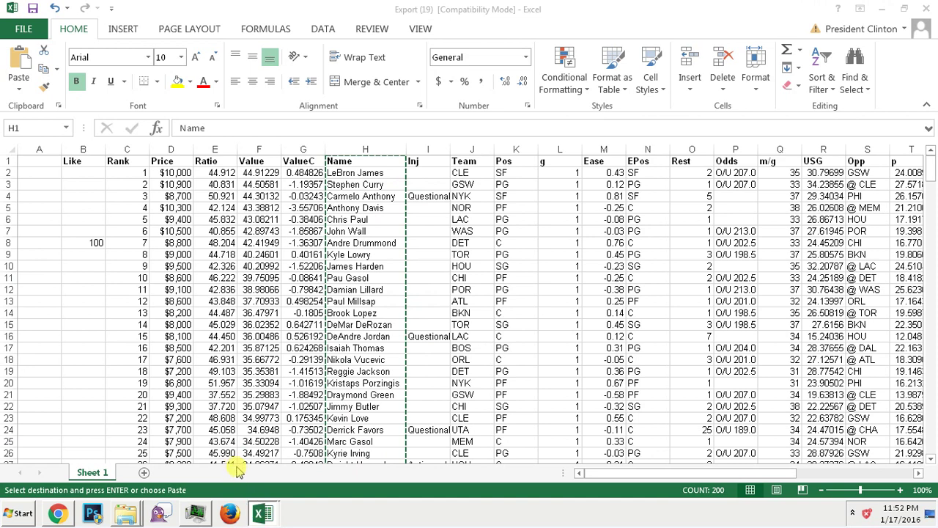
click(238, 484)
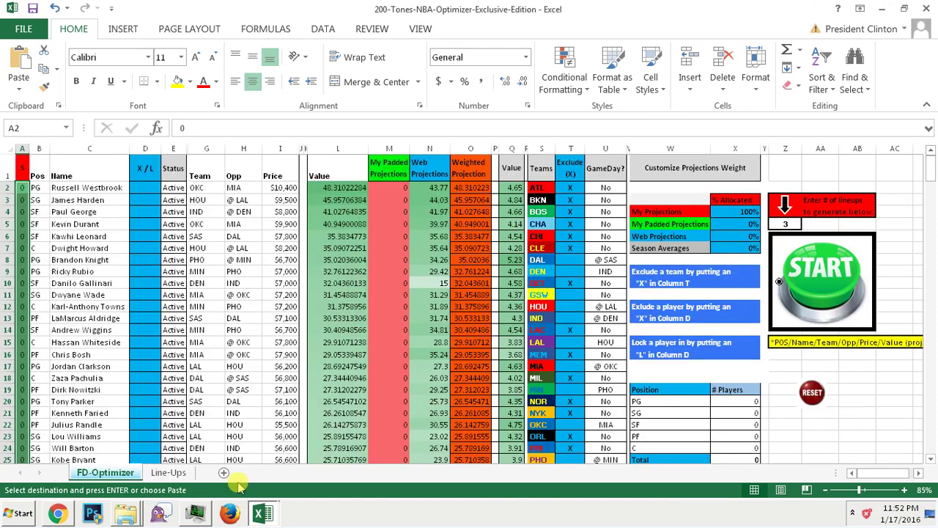
click(92, 148)
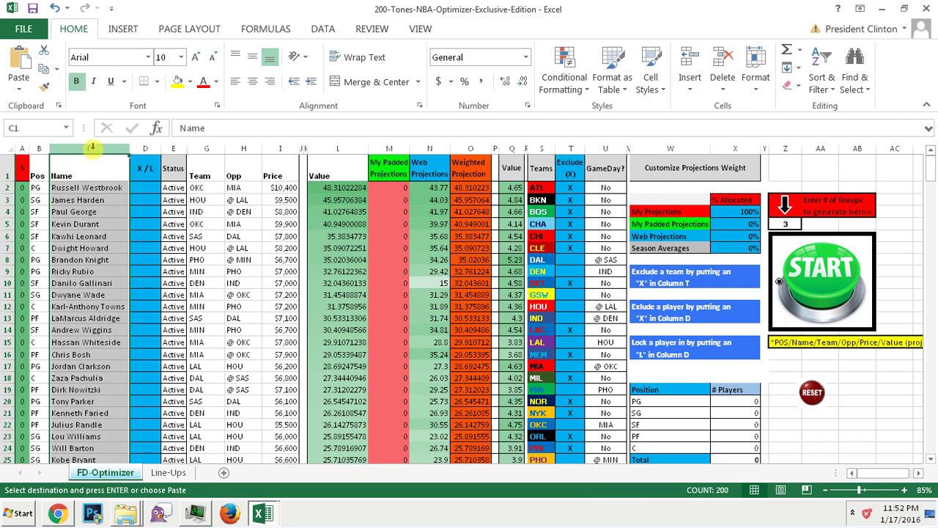
key(ctrl+v)
right_click(78, 225)
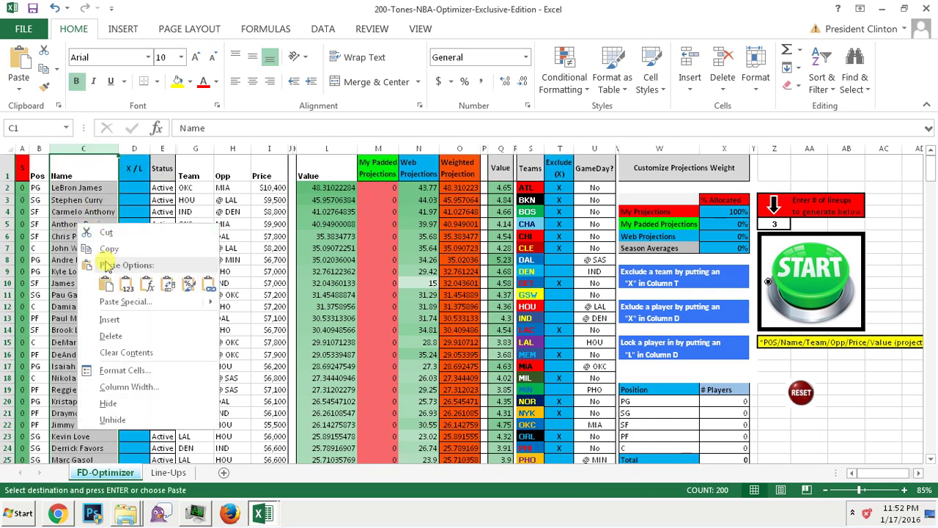
click(106, 284)
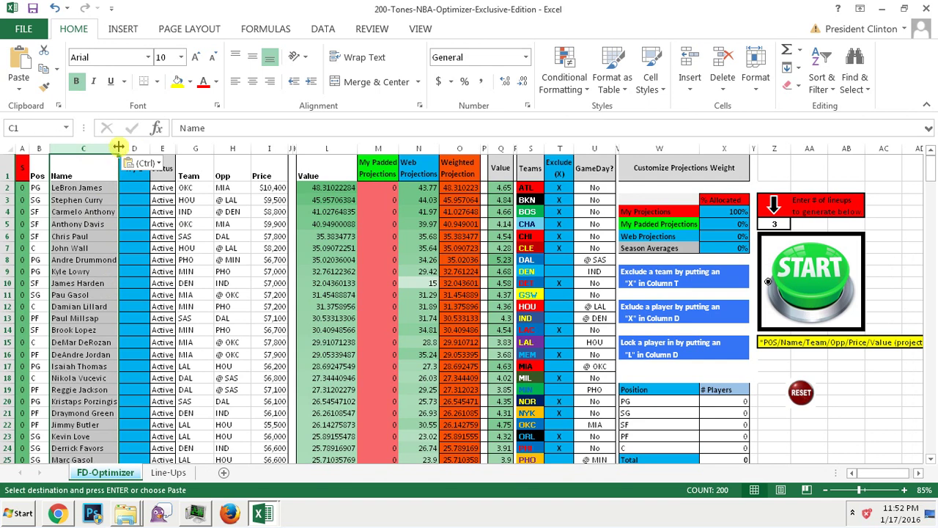
Widen Name column C of the FD-Optimizer sheet so the player names have more room
drag(118, 147, 133, 148)
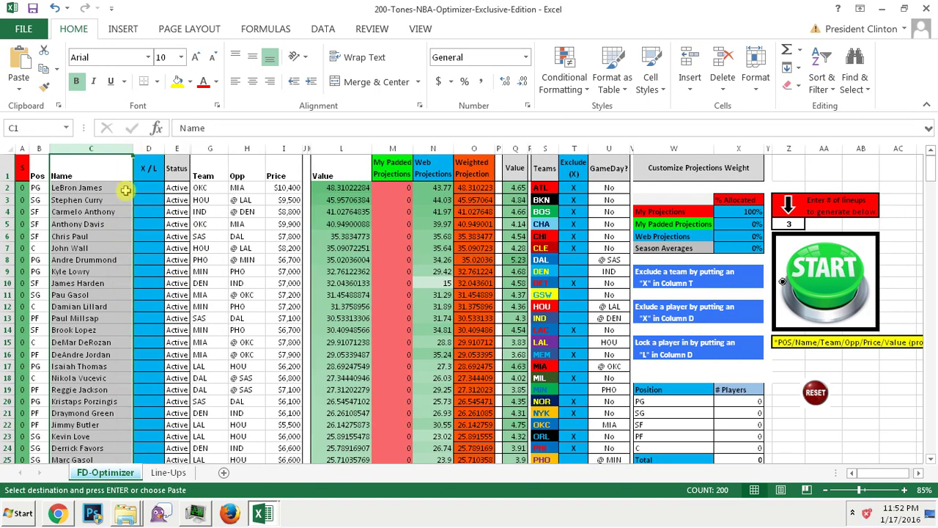
click(120, 212)
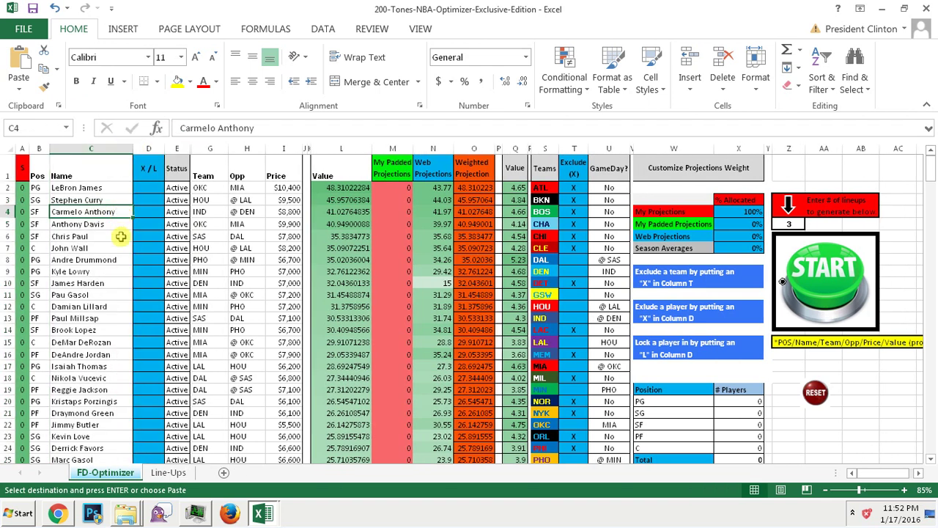
Copy the entire Pos column from Export (19) over Pos column B of the FD-Optimizer sheet, and narrow column B
click(41, 148)
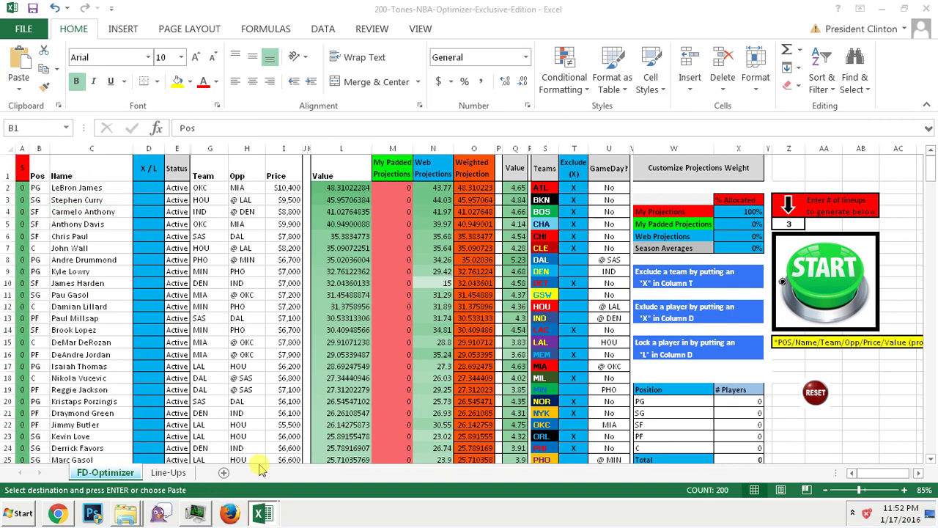
key(alt+Tab)
click(533, 150)
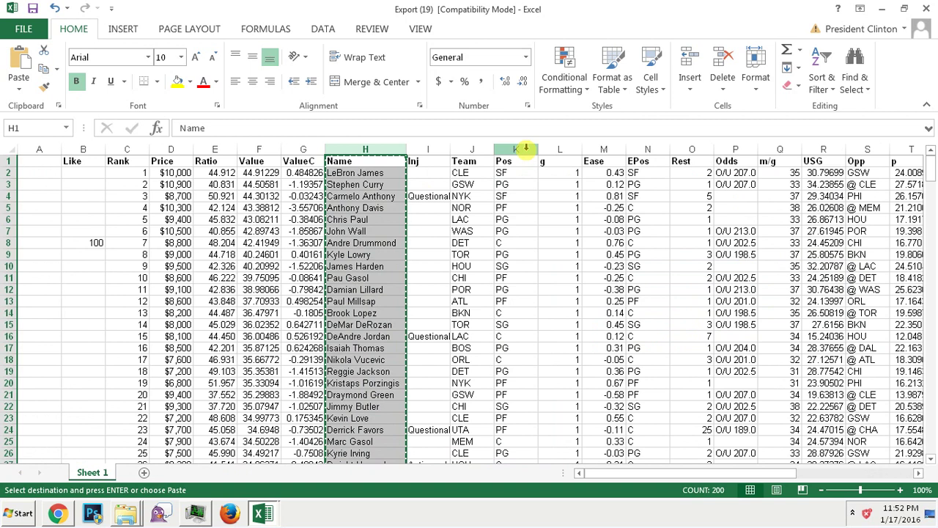
key(ctrl+c)
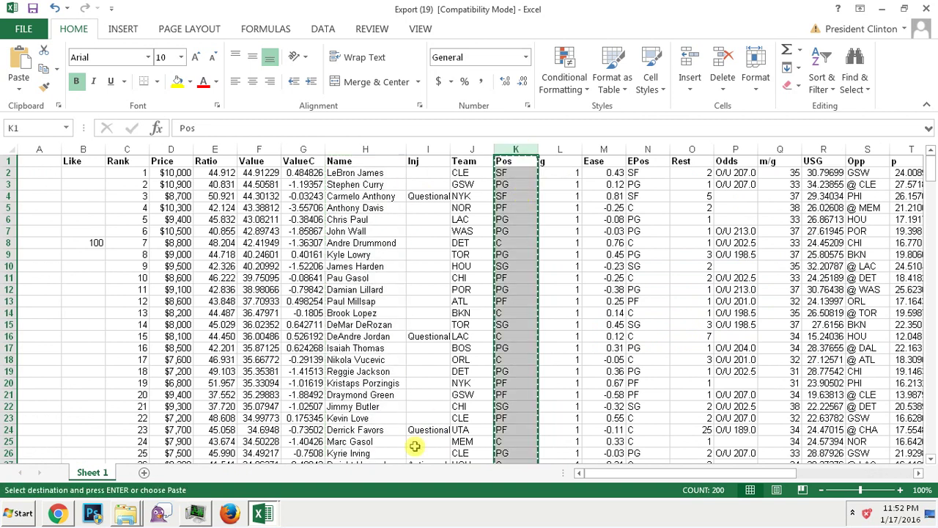
click(263, 513)
click(258, 480)
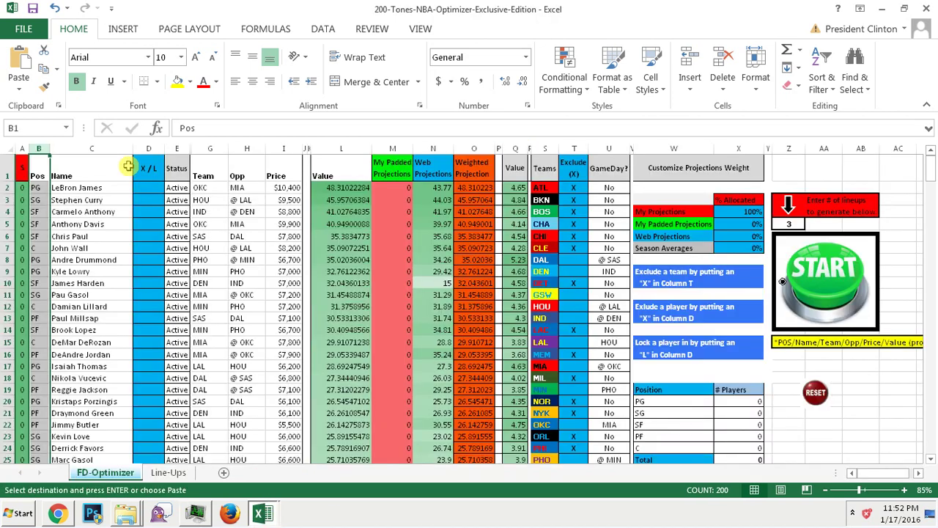
click(58, 149)
key(ctrl+v)
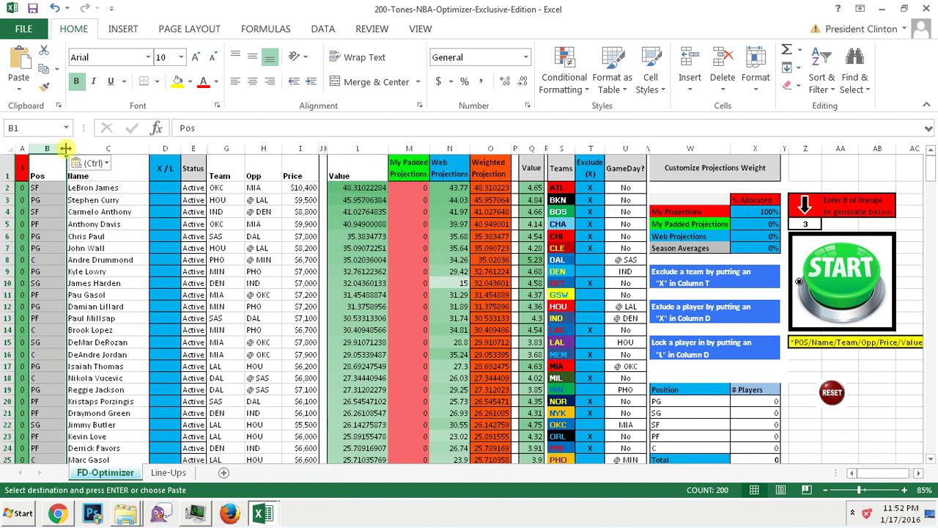
drag(64, 148, 50, 149)
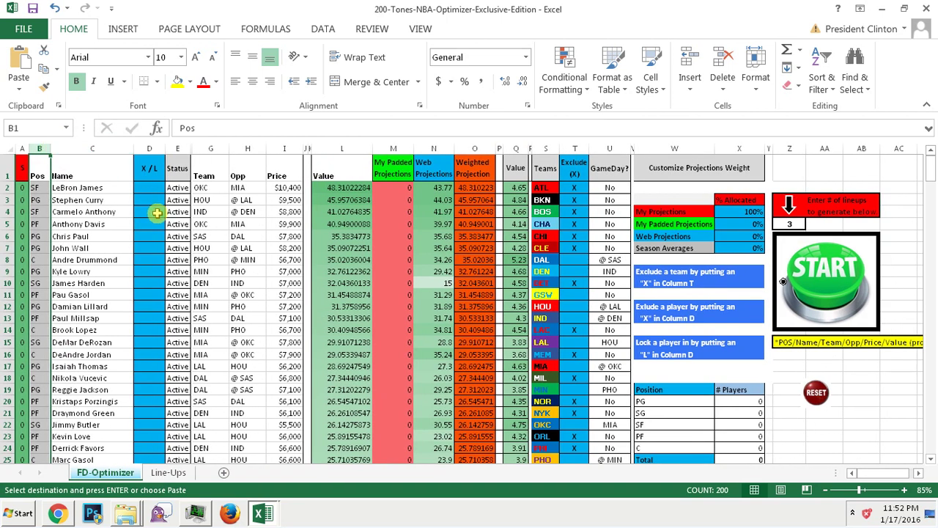
Copy the entire Team column from Export (19) over Team column G of the FD-Optimizer sheet
click(209, 167)
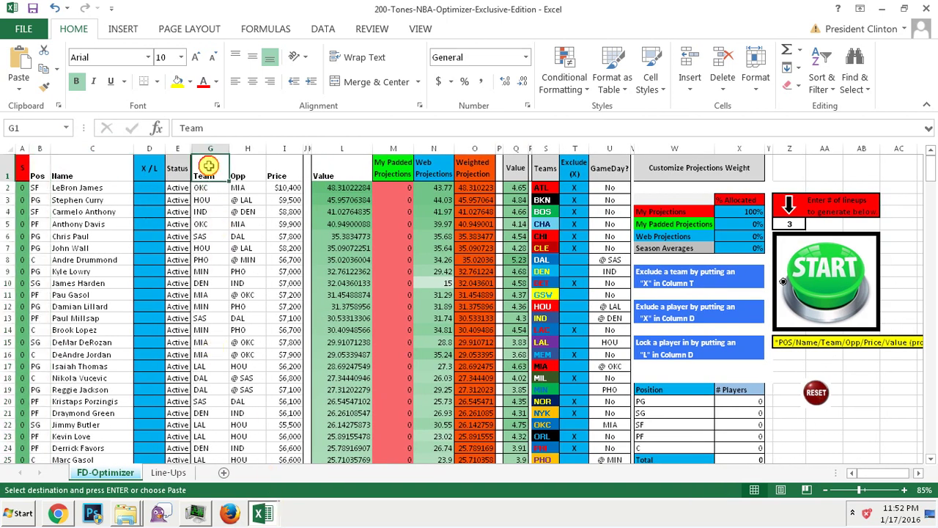
click(269, 511)
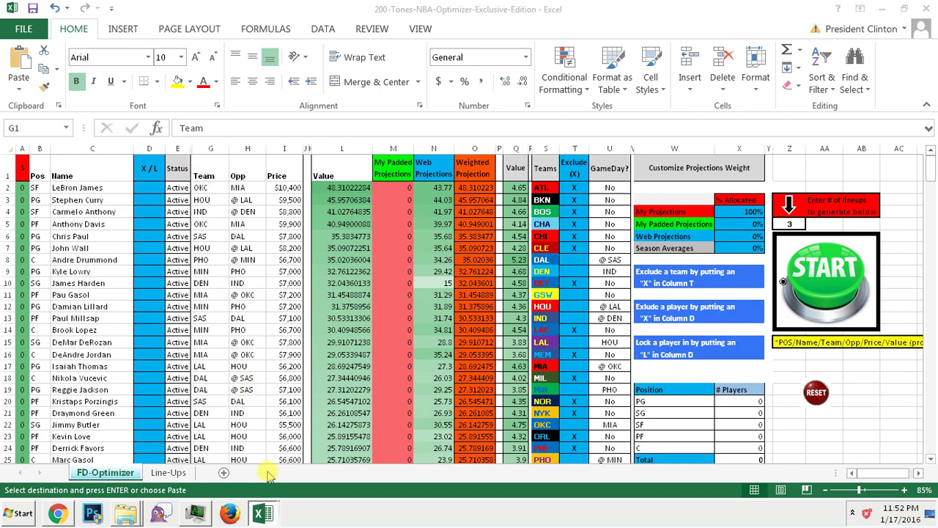
click(266, 471)
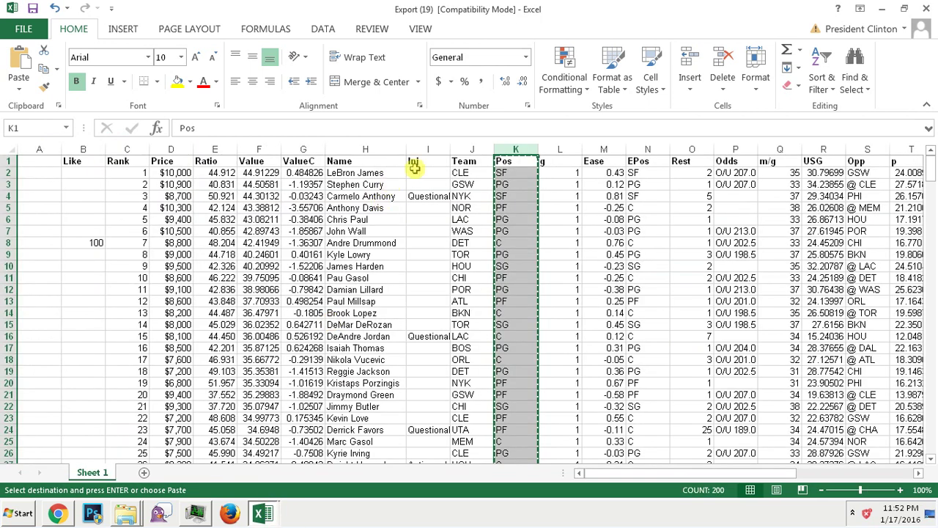
click(470, 149)
key(ctrl+c)
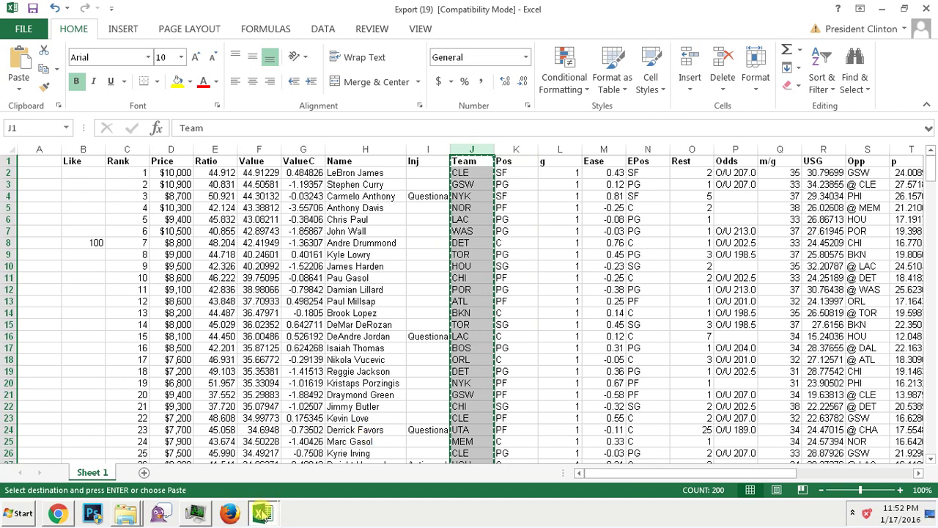
click(263, 514)
click(254, 493)
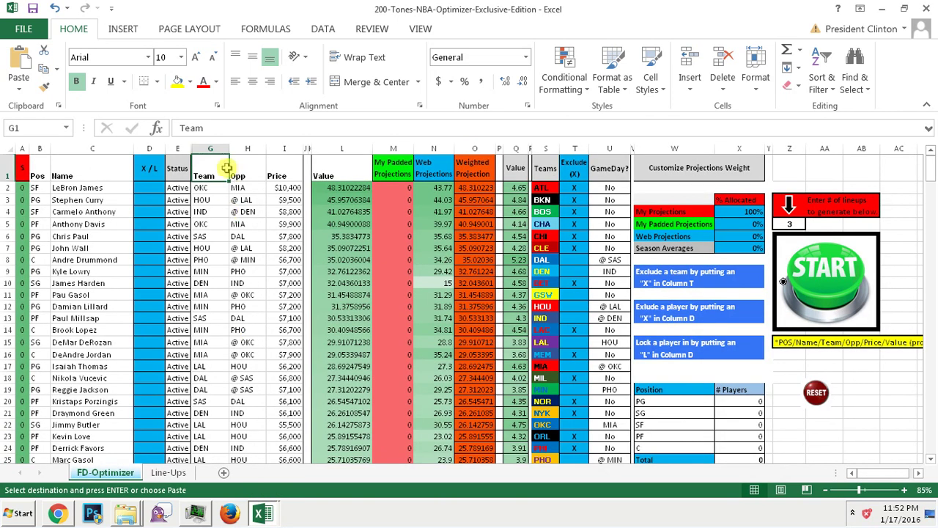
click(213, 148)
key(ctrl+v)
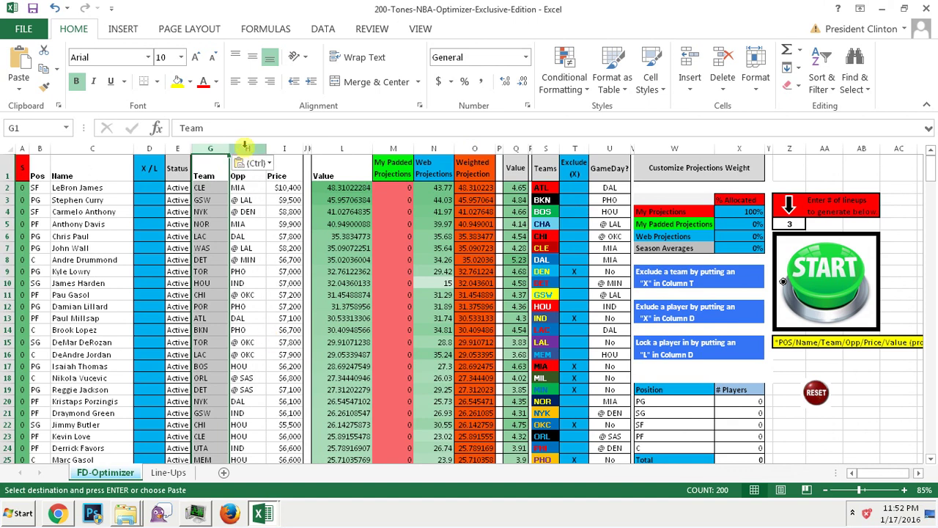
Copy the entire Opp column from Export (19) over Opp column H of the FD-Optimizer sheet
click(245, 148)
click(263, 513)
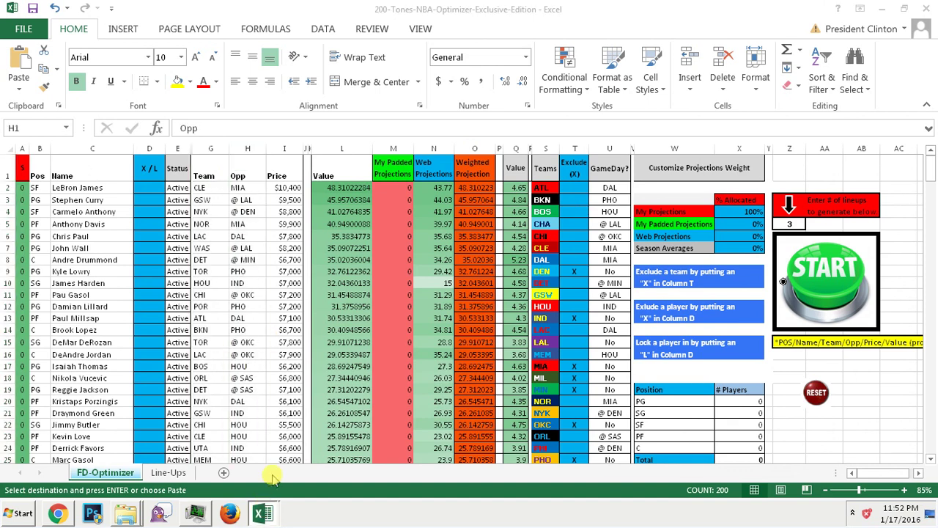
click(264, 460)
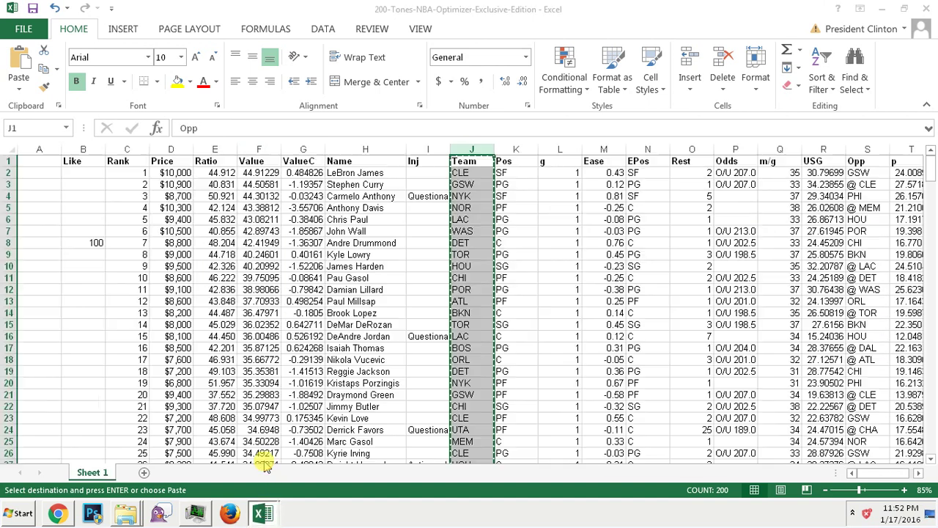
click(869, 149)
key(ctrl+c)
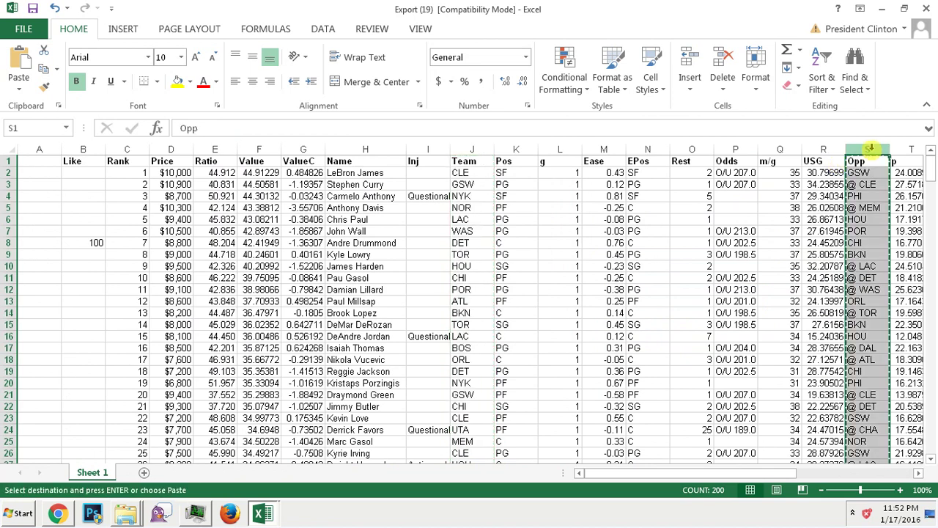
click(280, 513)
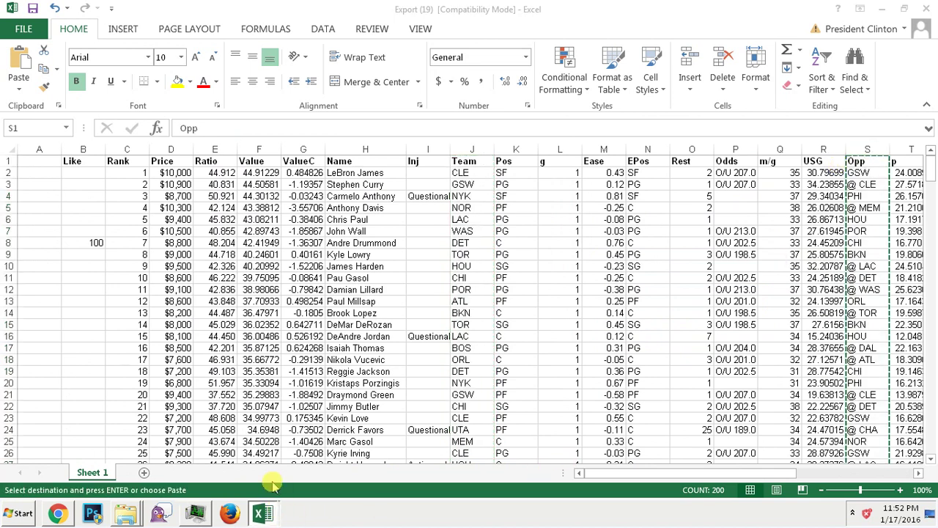
click(271, 482)
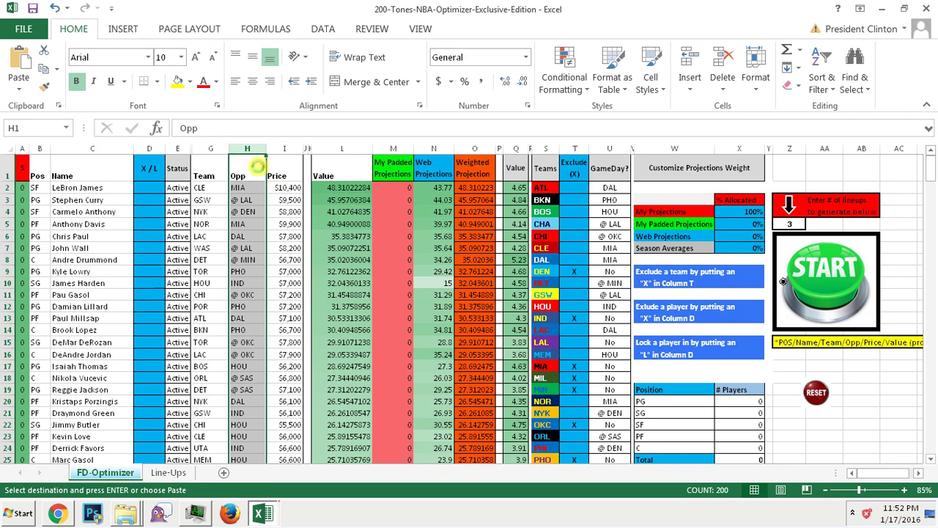
key(ctrl+v)
Copy the entire Price column from Export (19) over Price column I of the FD-Optimizer sheet
click(285, 148)
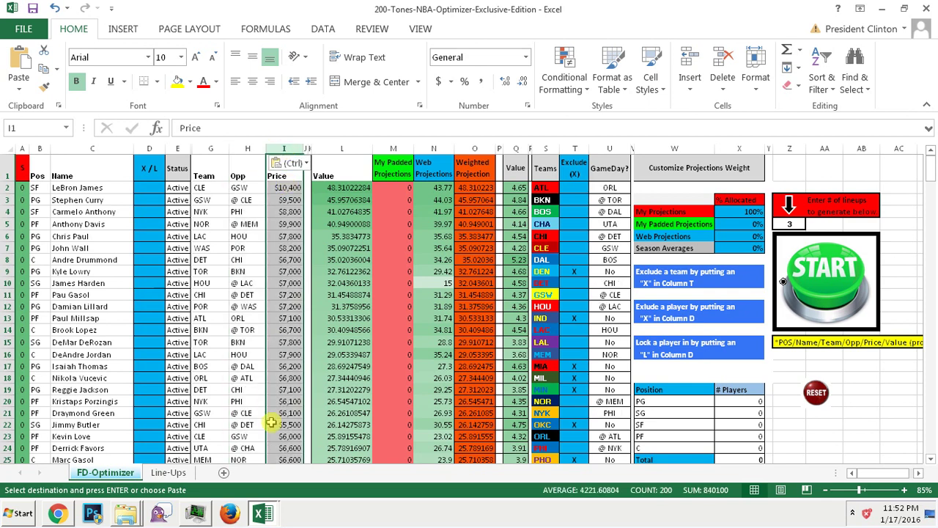
click(260, 511)
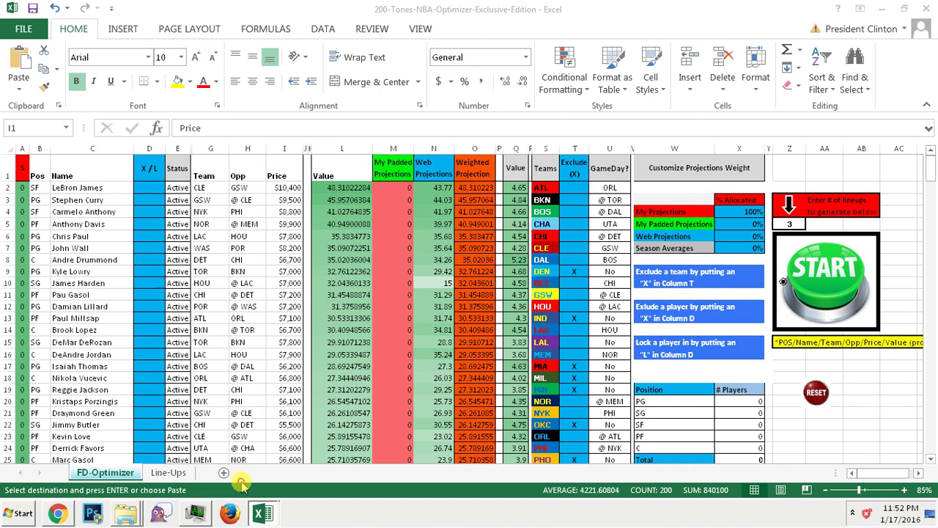
click(242, 482)
click(260, 514)
click(252, 475)
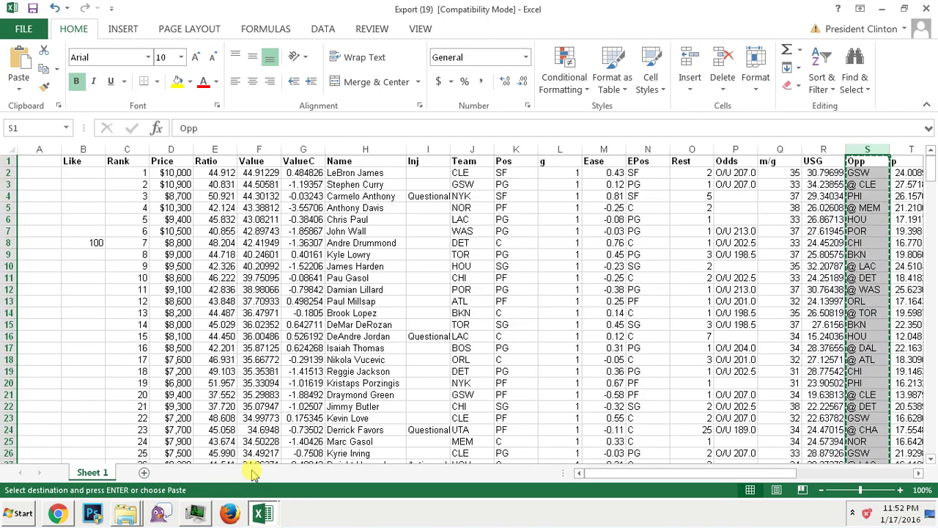
click(174, 149)
key(ctrl+c)
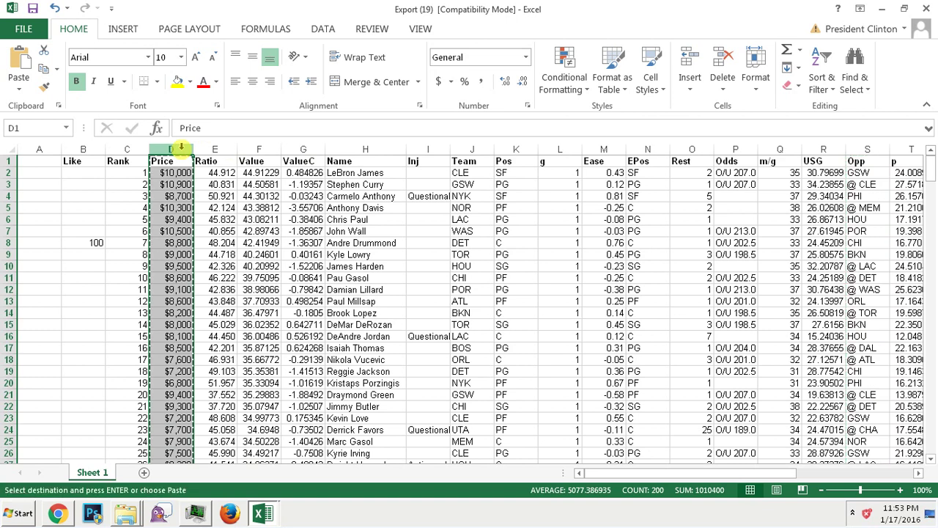
click(251, 516)
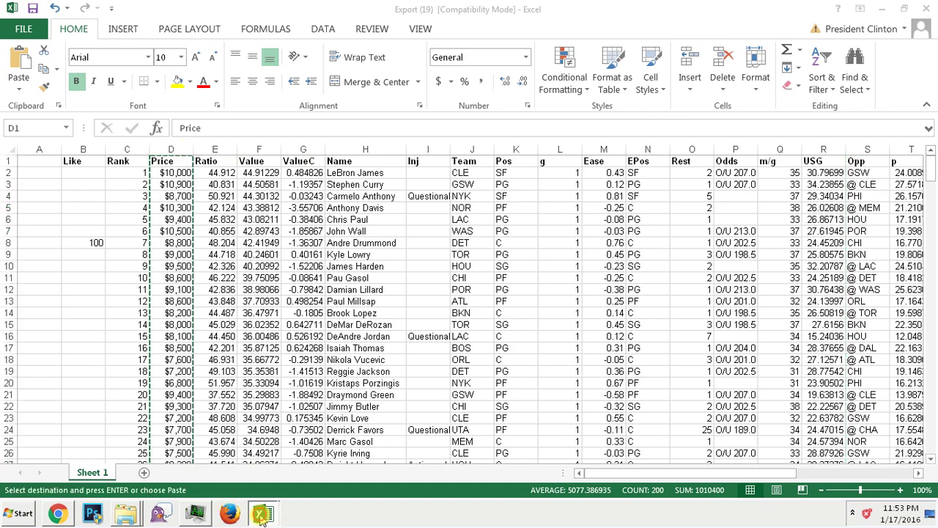
click(252, 481)
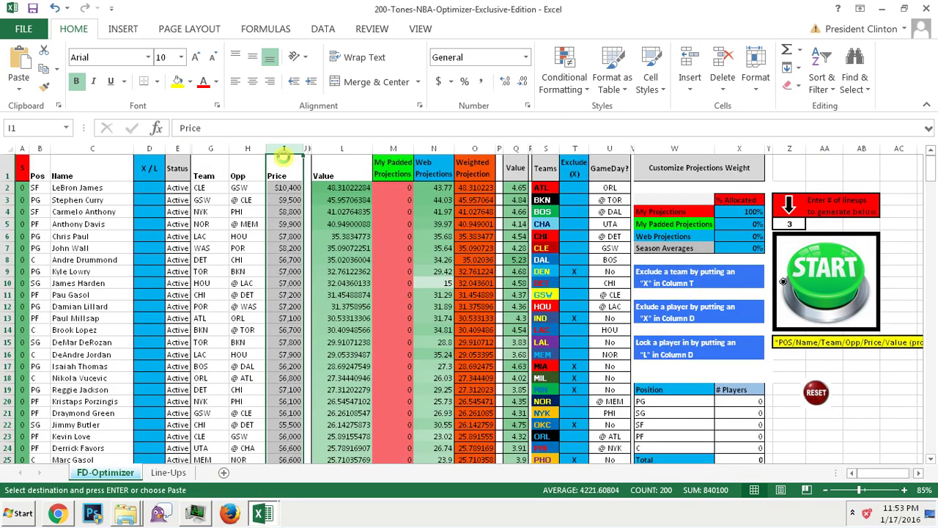
key(ctrl+v)
Rename the header of column L in the FD-Optimizer sheet, cell L1, as My Projections
click(341, 148)
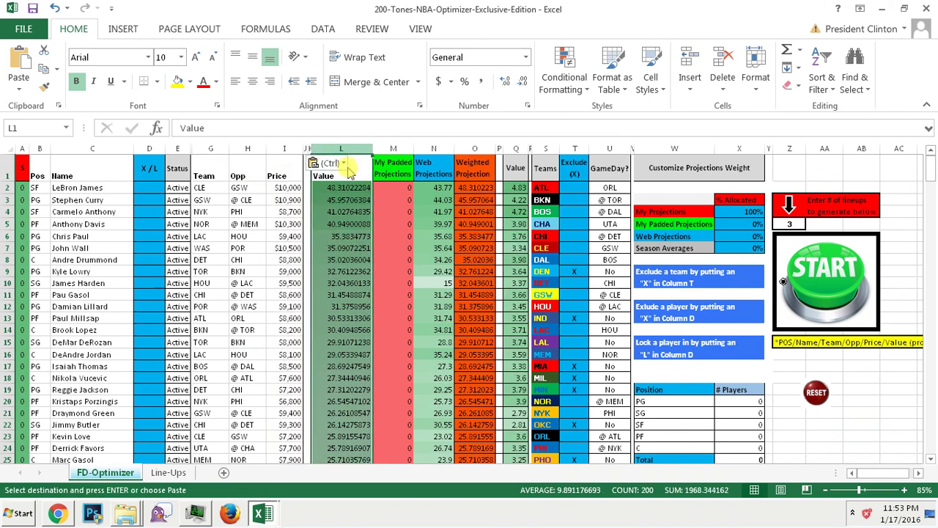
click(353, 173)
text(My)
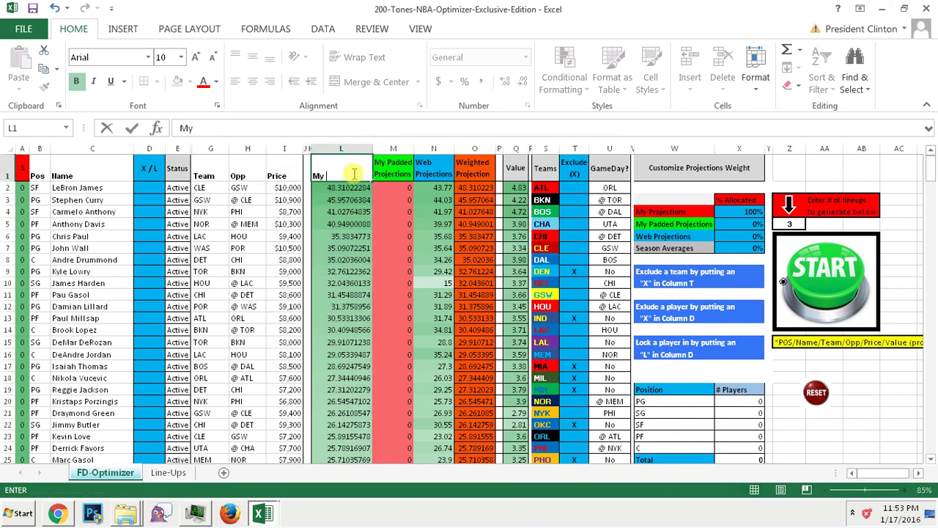
text( Projections)
key(Return)
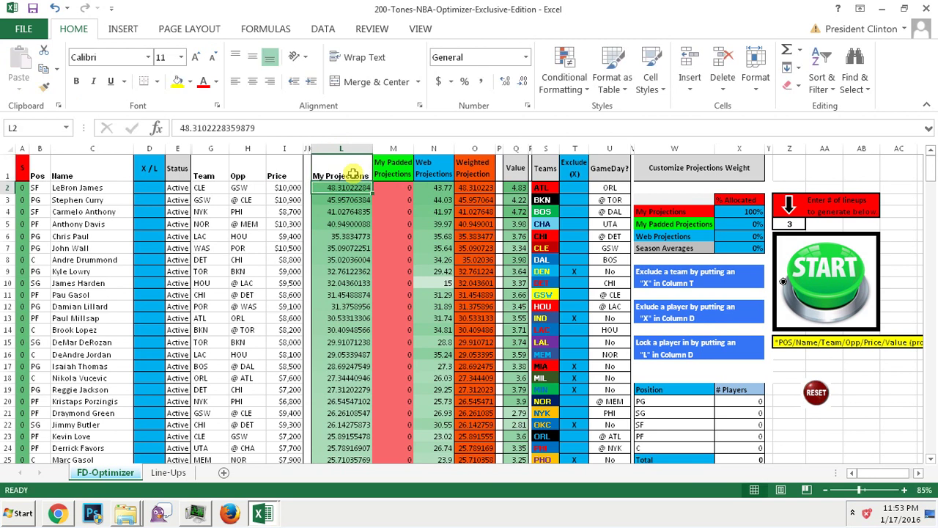
Copy the entire Value column from Export (19) over My Projections column L of the FD-Optimizer sheet
click(353, 167)
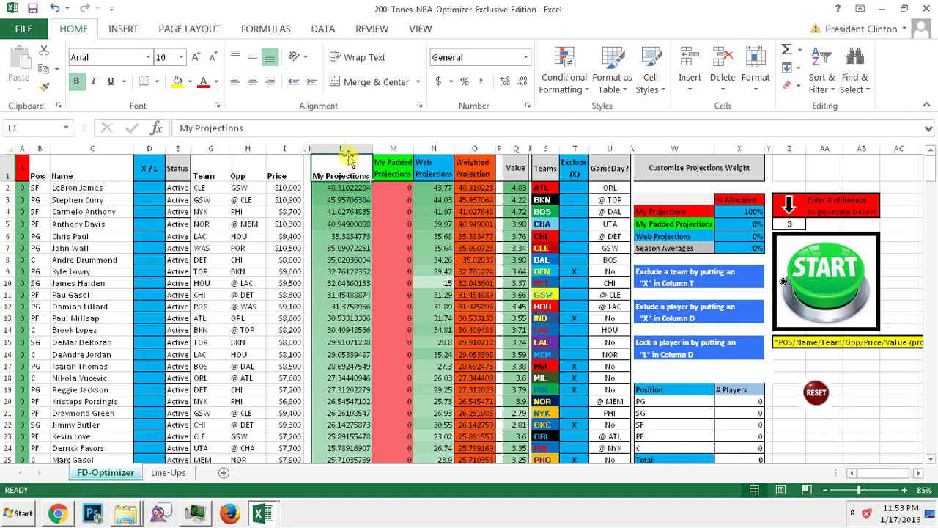
click(342, 148)
click(241, 511)
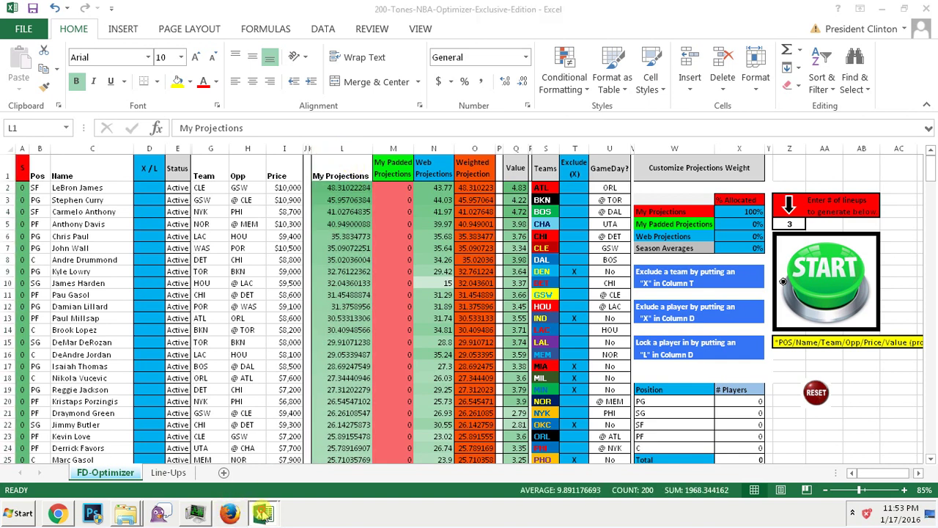
key(ctrl+Tab)
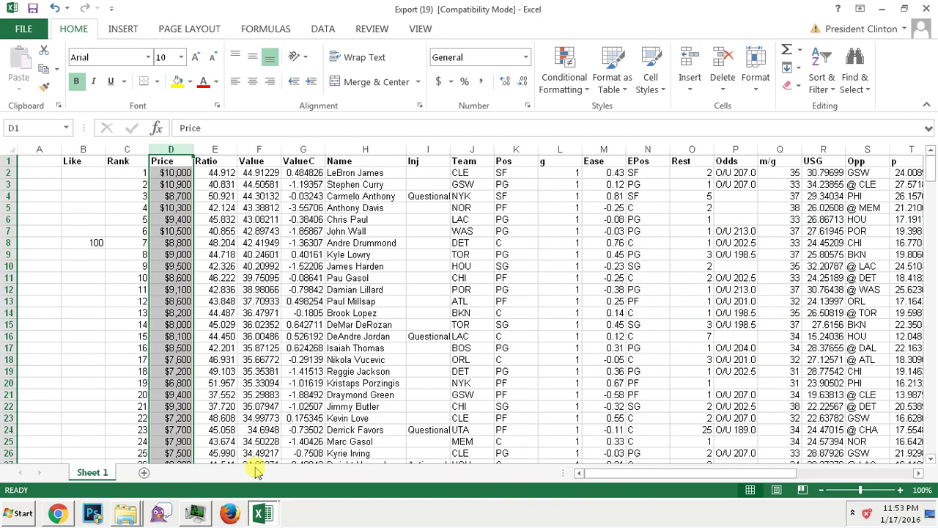
click(257, 150)
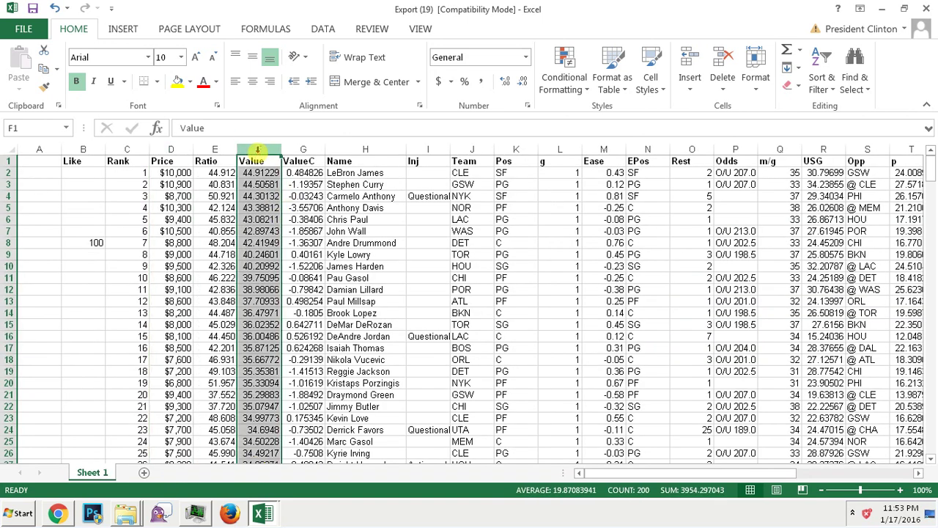
key(ctrl+c)
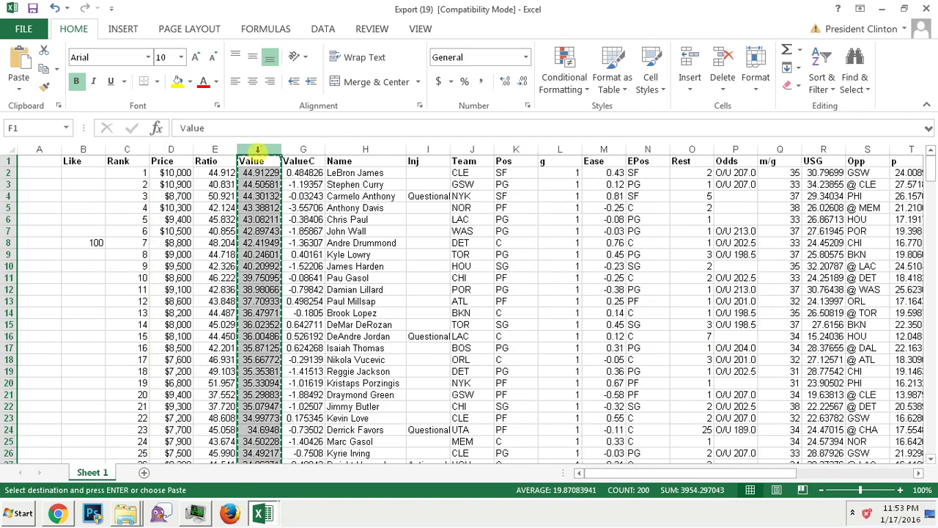
click(261, 514)
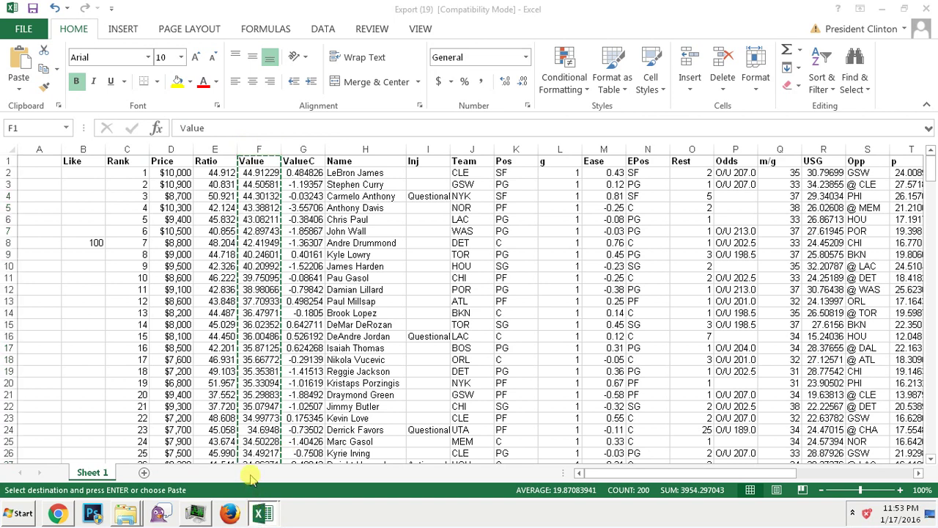
key(ctrl+Tab)
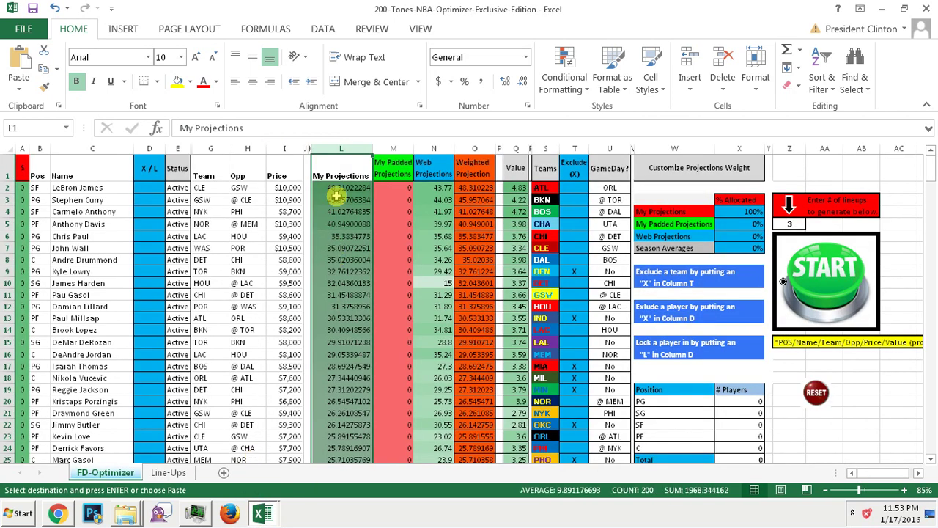
key(ctrl+v)
mouse_move(369, 144)
mouse_down()
mouse_move(380, 144)
mouse_move(368, 144)
mouse_up()
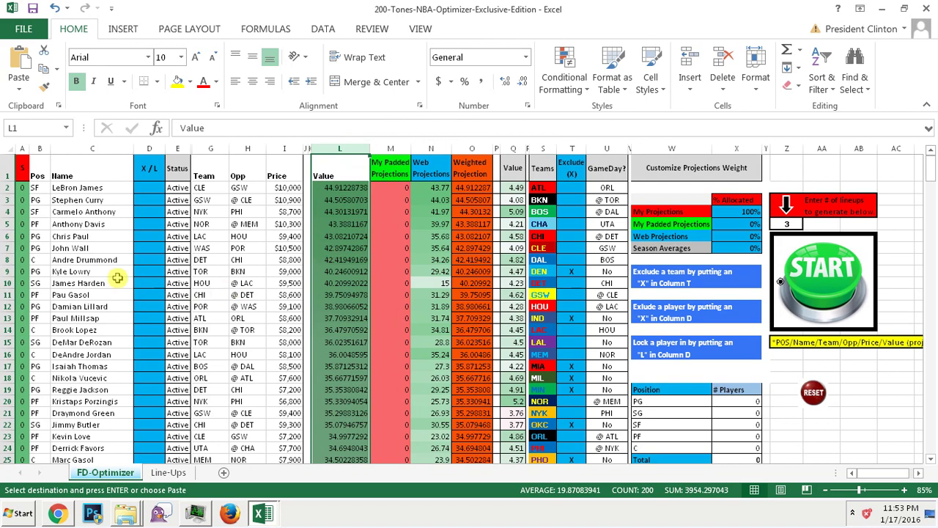
Examine the FD-Optimizer player rows down to the end of the list for gaps in the transferred data
click(85, 269)
key(Down)
key(Down)
key(Down)
key(Down)
key(Down)
key(Down)
key(Down)
key(Down)
key(Down)
key(Down)
key(Down)
key(Down)
key(Down)
key(Down)
key(Down)
key(Down)
key(Down)
key(Down)
key(Down)
key(Down)
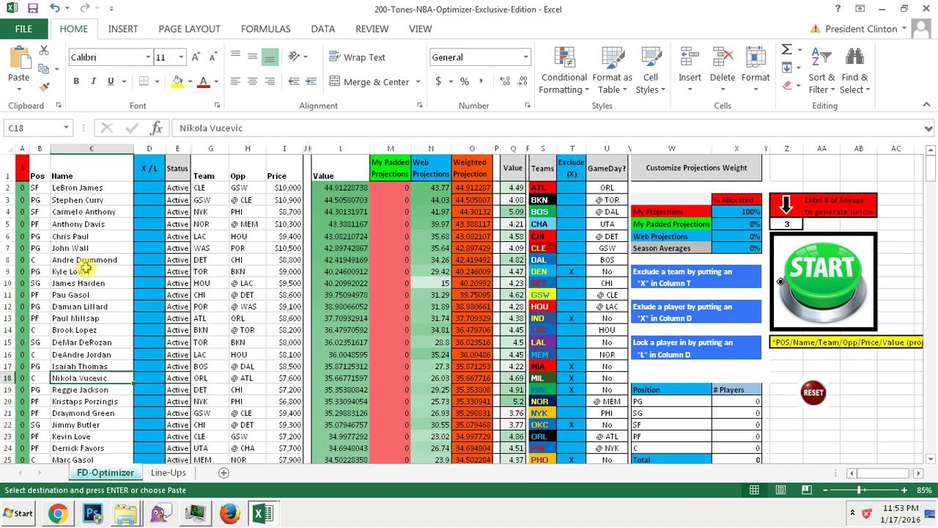
key(Down)
key(Down)
key(Down)
key(Down)
key(Down)
key(Down)
key(Down)
key(Down)
key(Down)
key(Down)
key(Down)
key(Down)
key(Down)
key(Down)
key(Down)
key(Down)
key(Down)
key(Down)
key(Down)
key(Down)
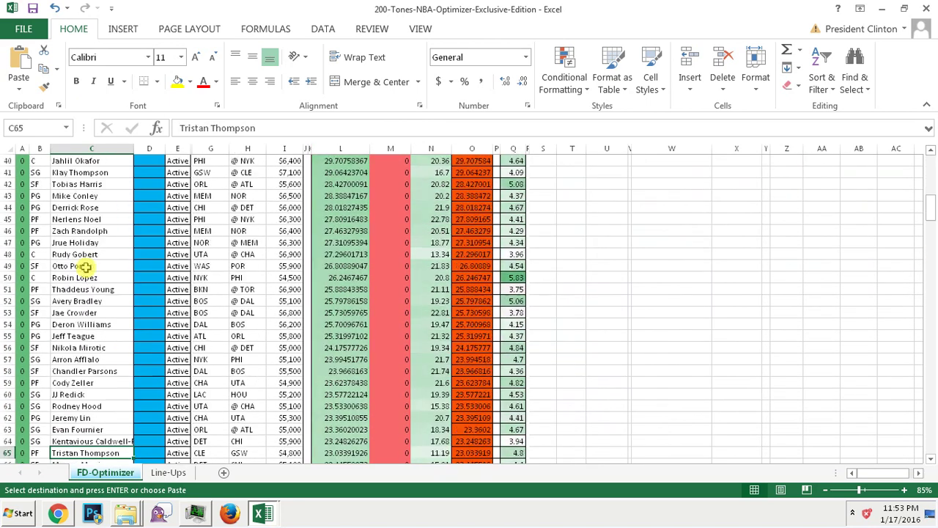
key(Down)
key(Down)
key(Down)
key(Down)
key(Down)
key(Down)
key(Down)
key(Down)
key(Down)
key(Down)
key(Down)
key(Down)
key(Down)
key(Down)
key(Down)
key(Down)
key(Down)
key(Down)
key(Down)
key(Down)
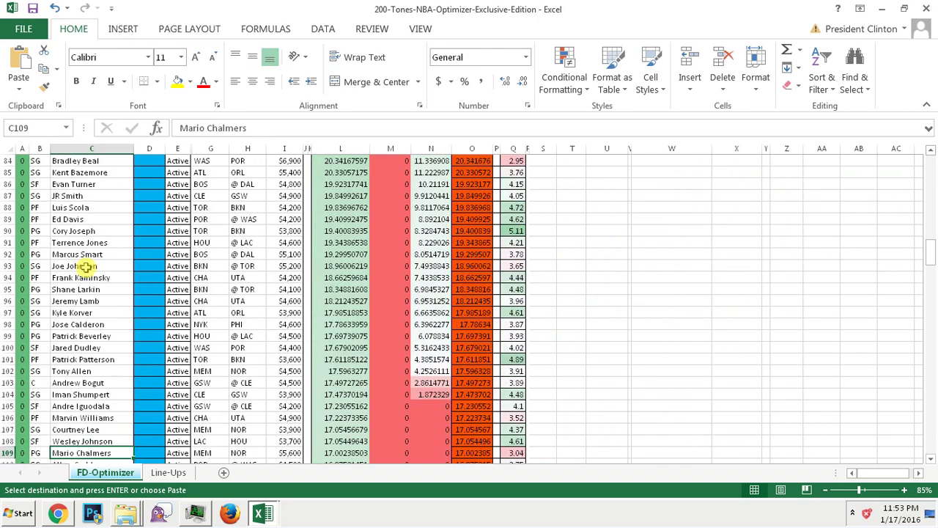
key(Down)
key(Down)
key(Down)
key(Down)
key(Down)
key(Down)
key(Down)
key(Down)
key(Down)
key(Down)
key(Down)
key(Down)
key(Down)
key(Down)
key(Down)
key(Down)
key(Down)
key(Down)
key(Down)
key(Down)
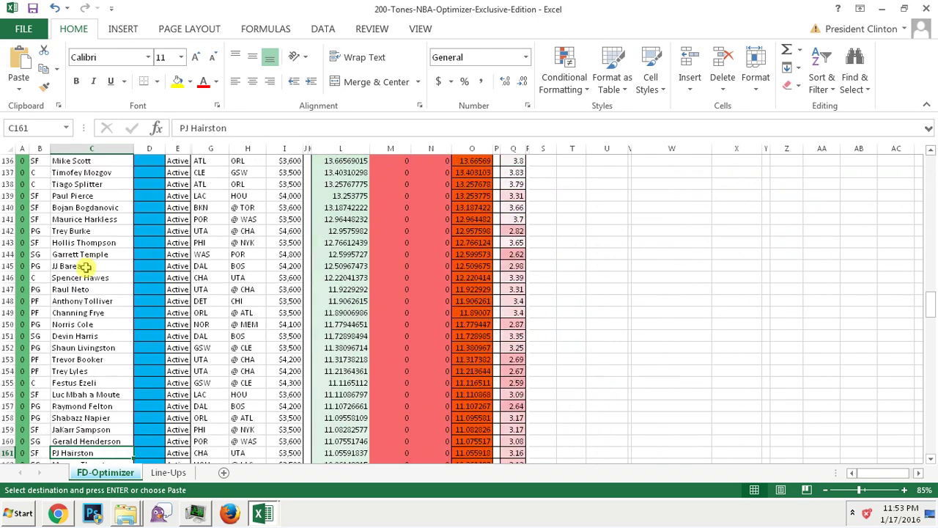
key(Down)
key(Down)
key(Down)
key(Down)
key(Down)
key(Down)
key(Down)
key(Down)
key(Down)
key(Down)
key(Down)
key(Down)
key(Down)
key(Down)
key(Down)
key(Down)
key(Down)
key(Down)
key(Down)
key(Down)
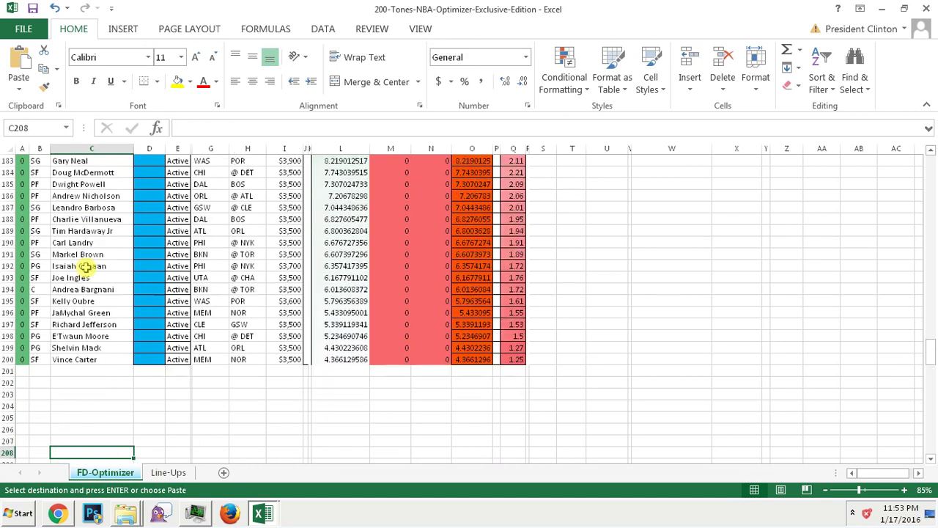
key(Up)
key(Up)
key(Up)
key(Up)
key(Up)
key(Up)
key(Up)
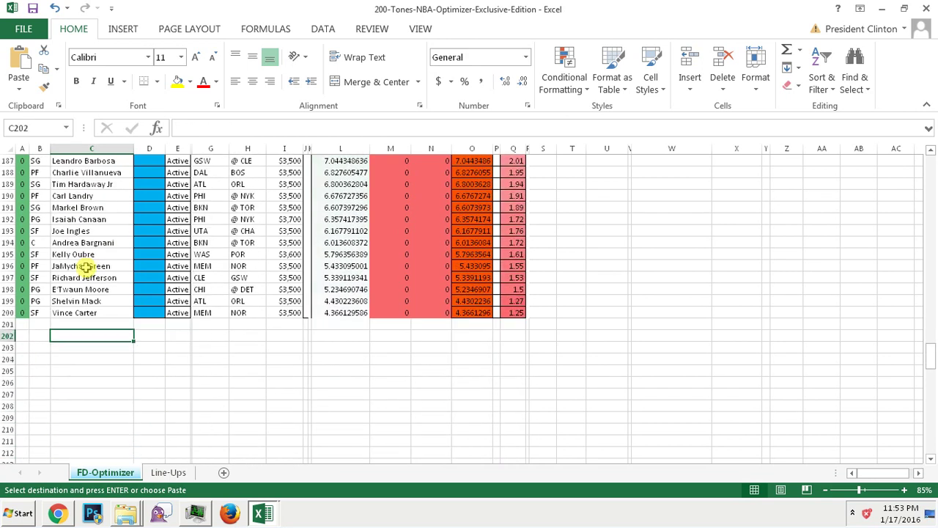
Set the price in cell I194 to 0 and inspect the dependent Value formula in Q194
click(292, 243)
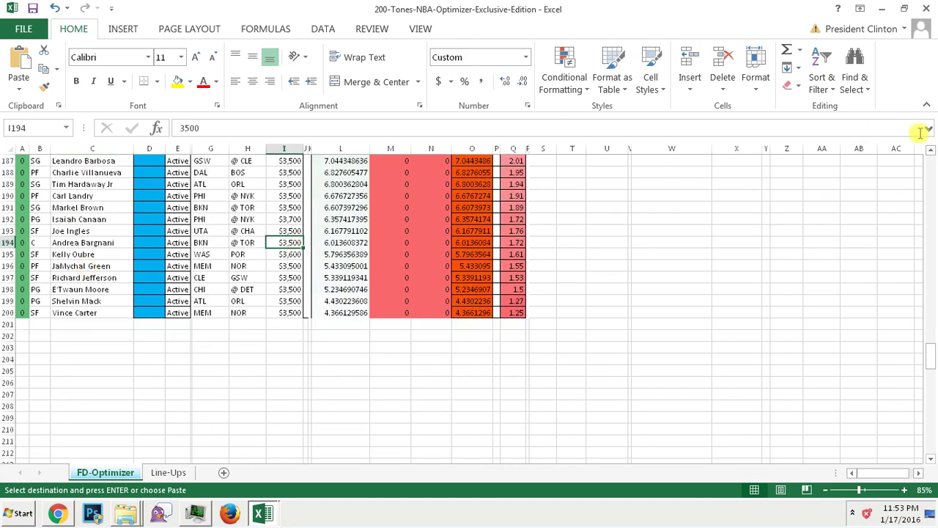
text(0)
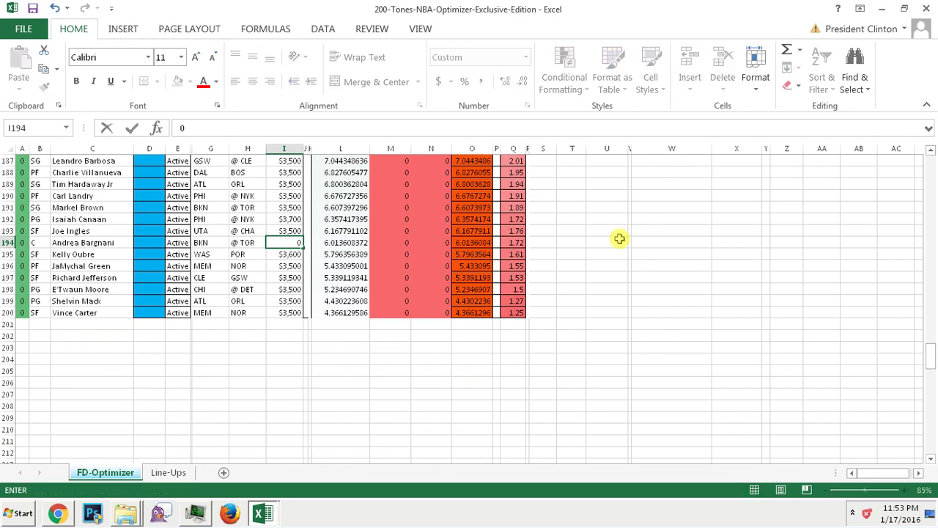
key(Return)
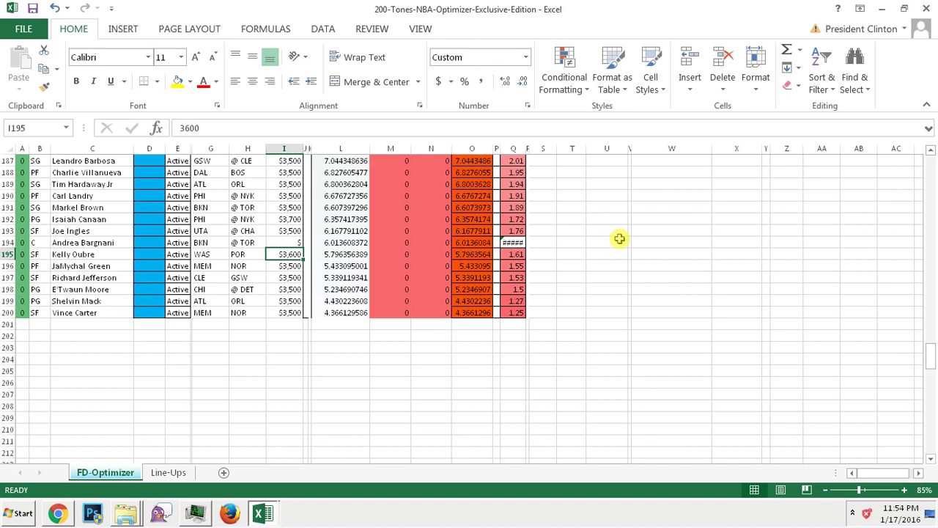
click(287, 243)
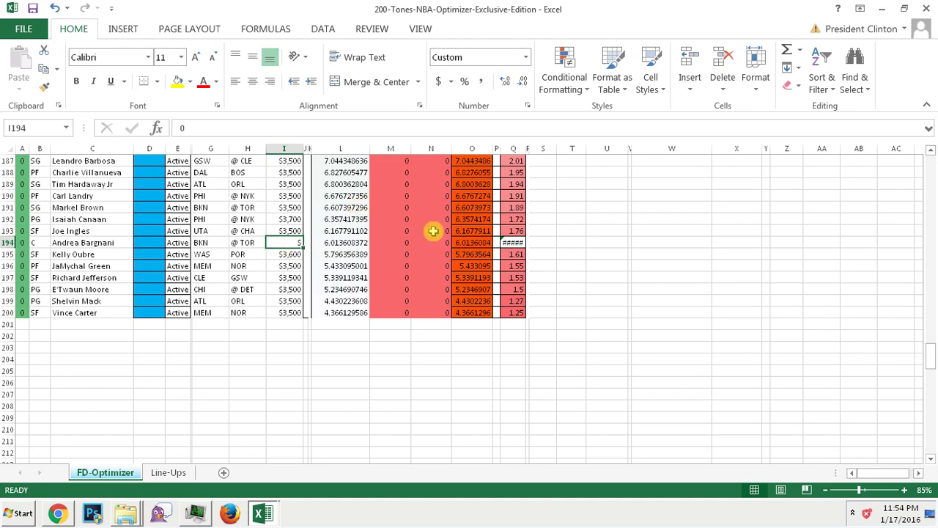
click(513, 242)
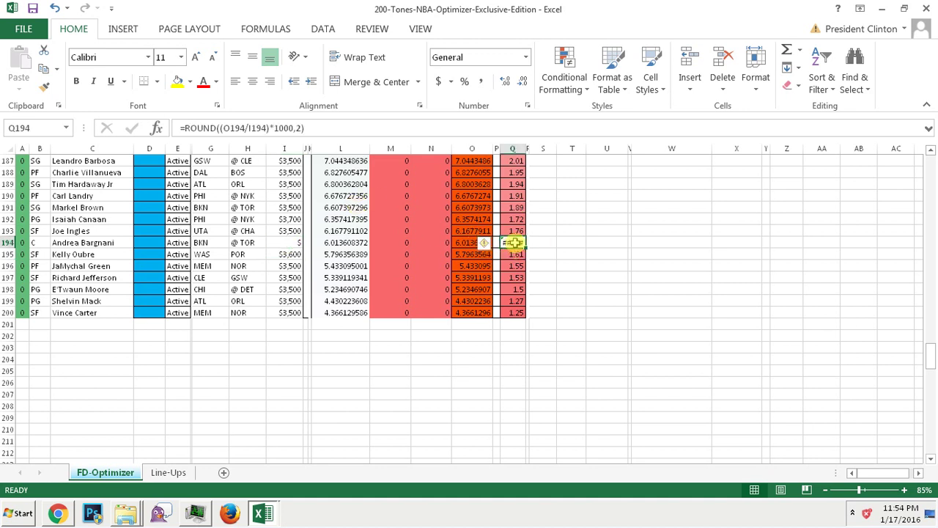
Restore the price in cell I194 to 3500
click(290, 242)
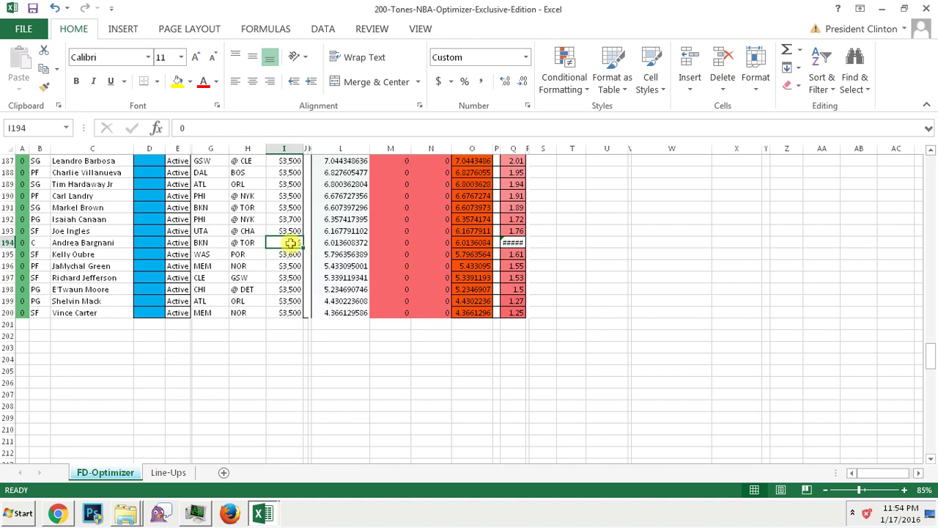
text(3,)
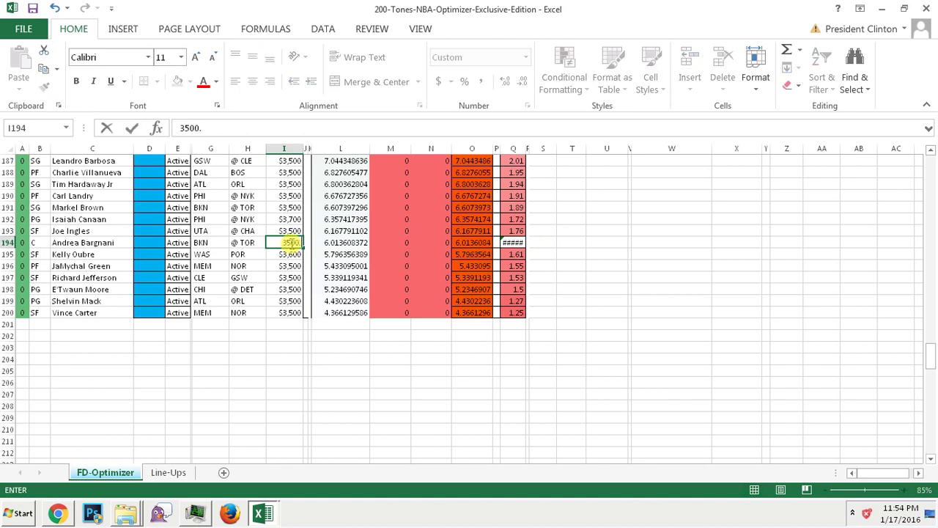
text(500)
key(Return)
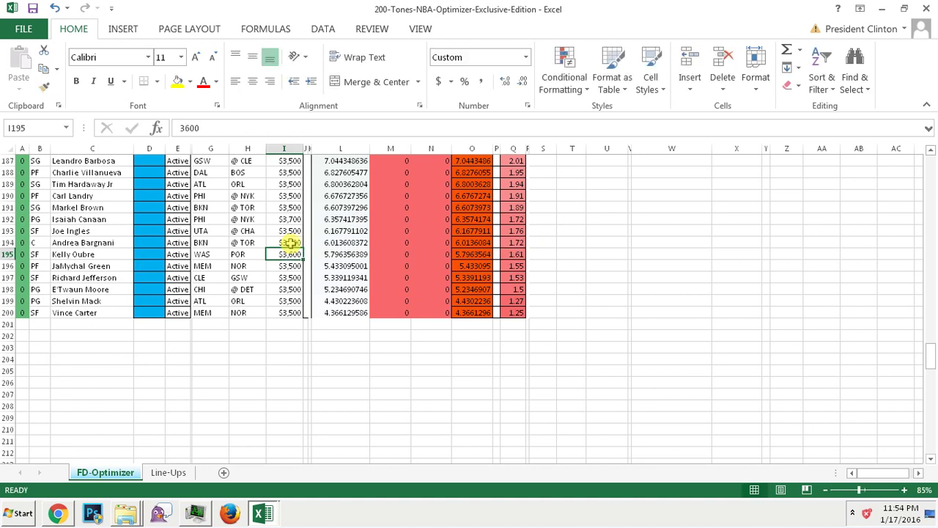
click(290, 219)
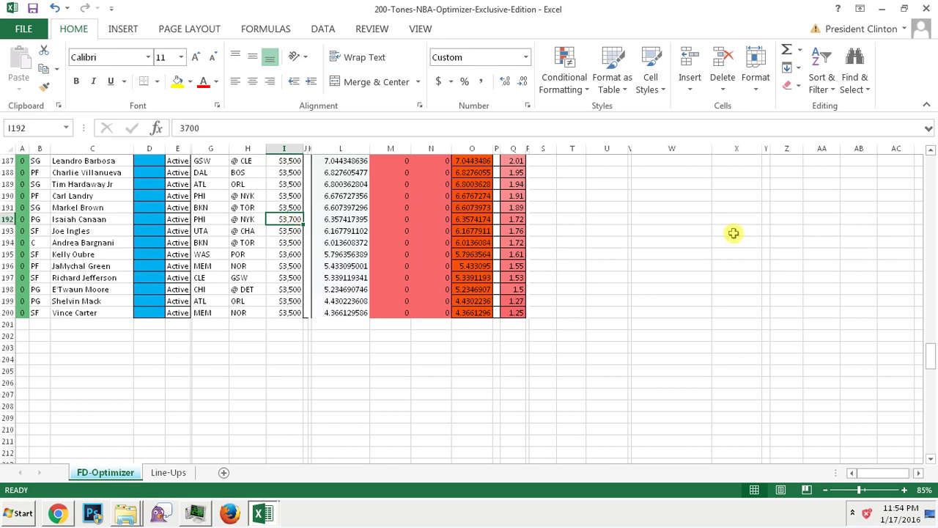
click(935, 167)
click(935, 167)
click(934, 167)
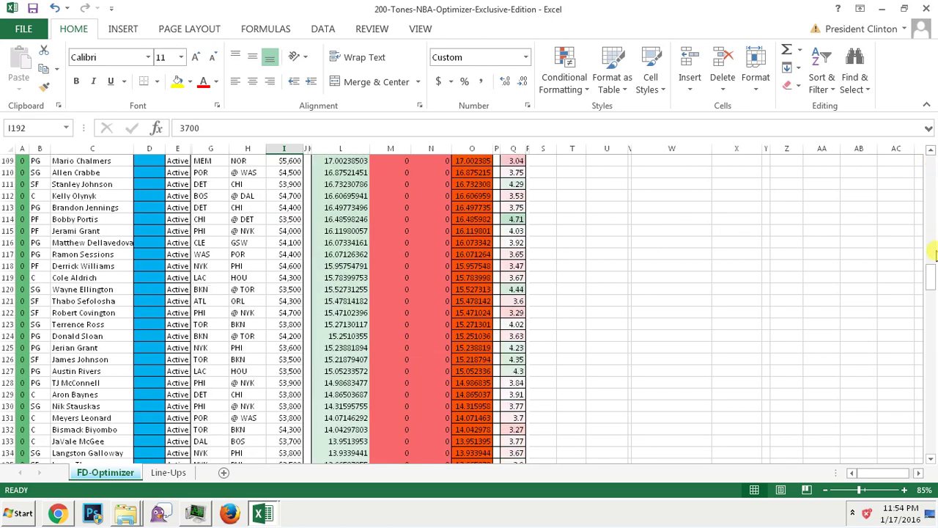
drag(931, 277, 929, 355)
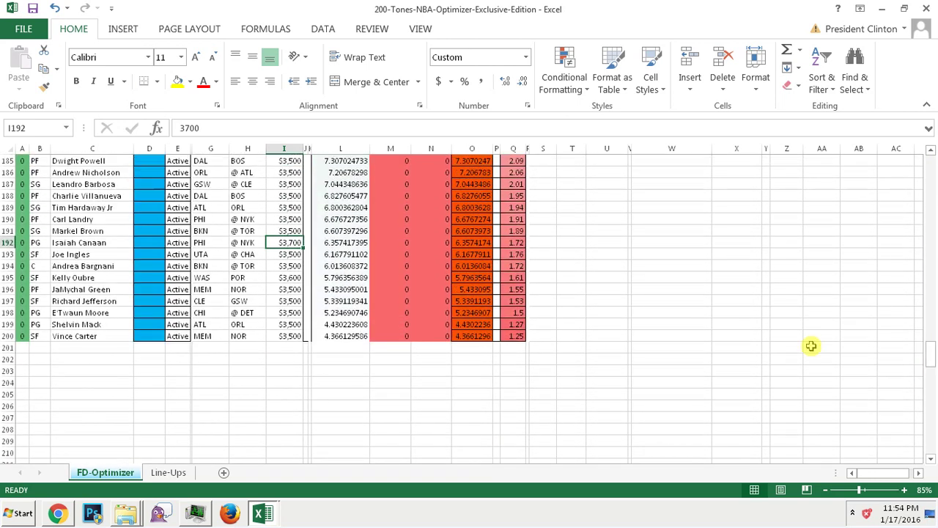
Clear the team in cell G200 and inspect the dependent X / L formula in D200
click(210, 335)
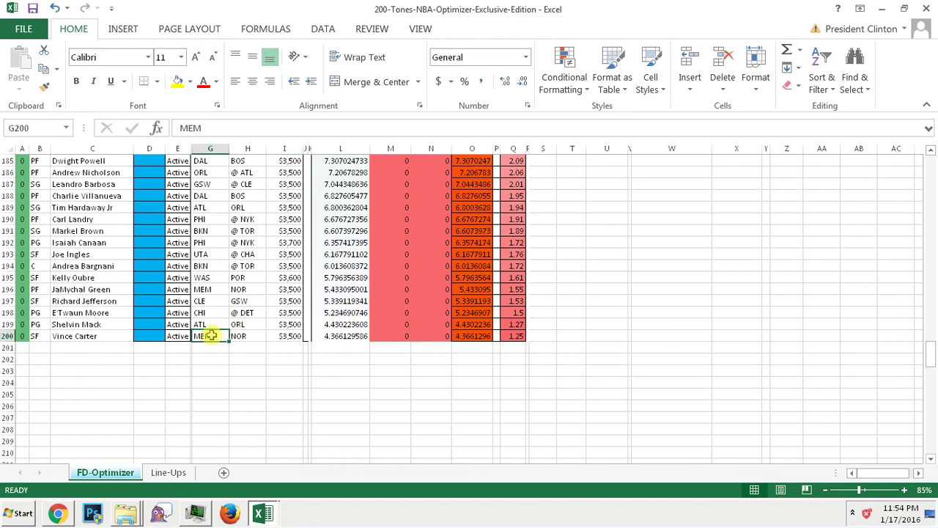
key(BackSpace)
key(Return)
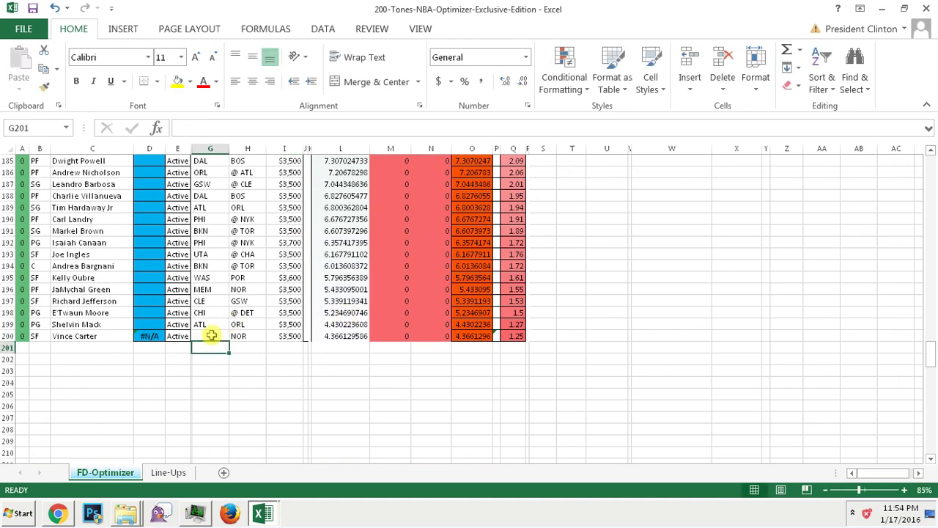
click(147, 336)
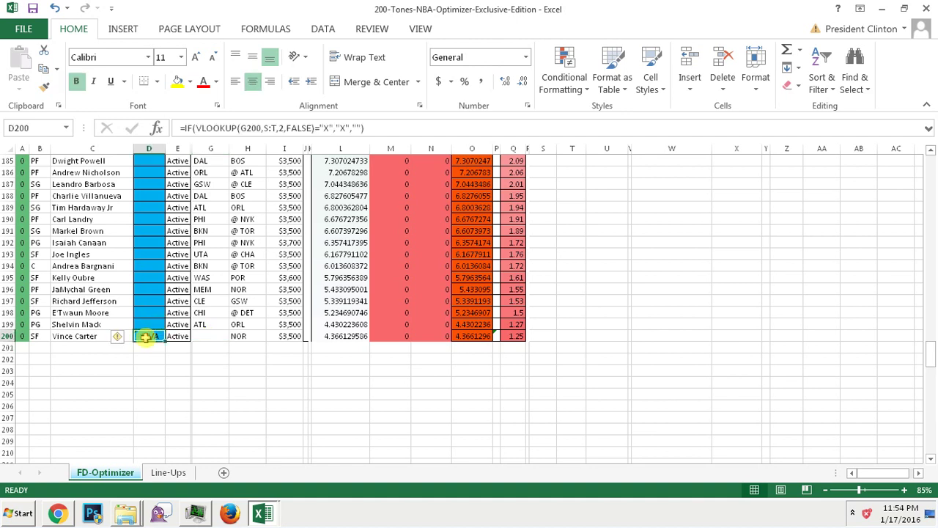
Re-enter MEM as the team in cell G200
click(203, 336)
text(MEM)
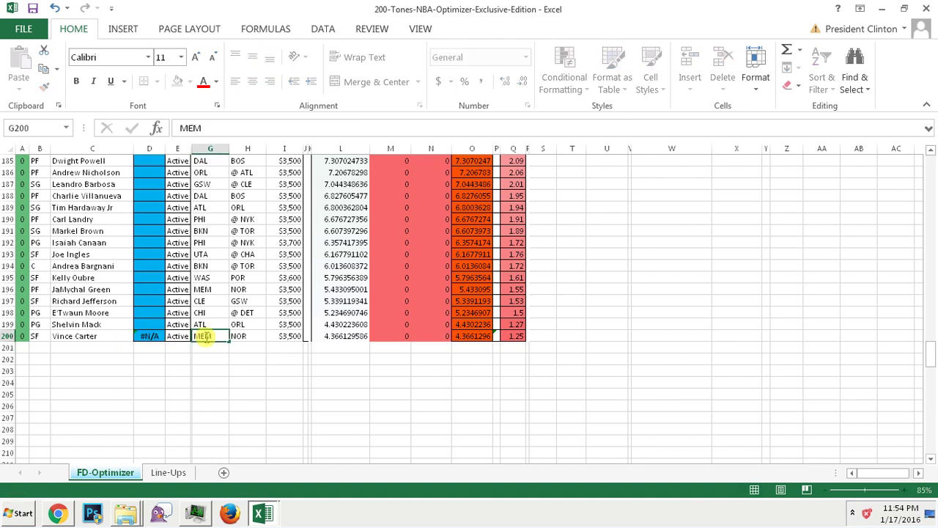
key(Return)
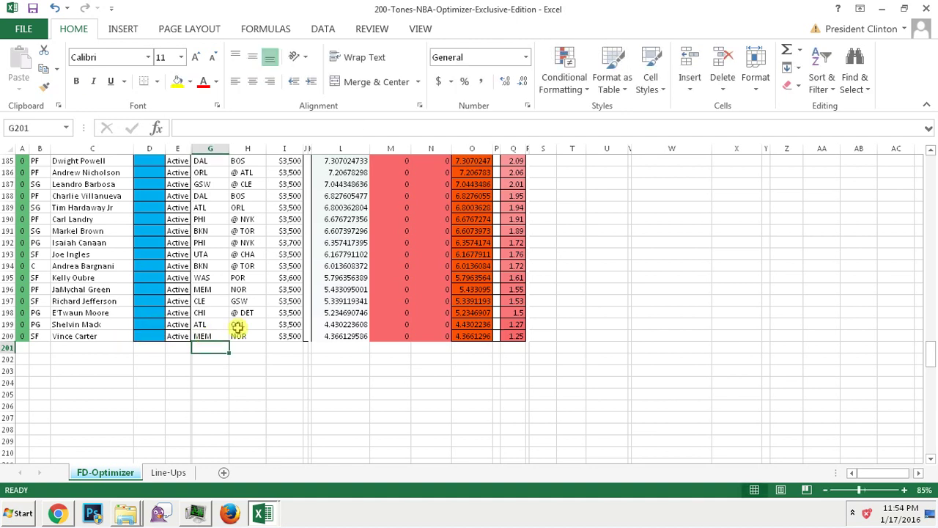
Set the first Web Projections value, cell N2, to 0 and fill it down the whole column
click(931, 165)
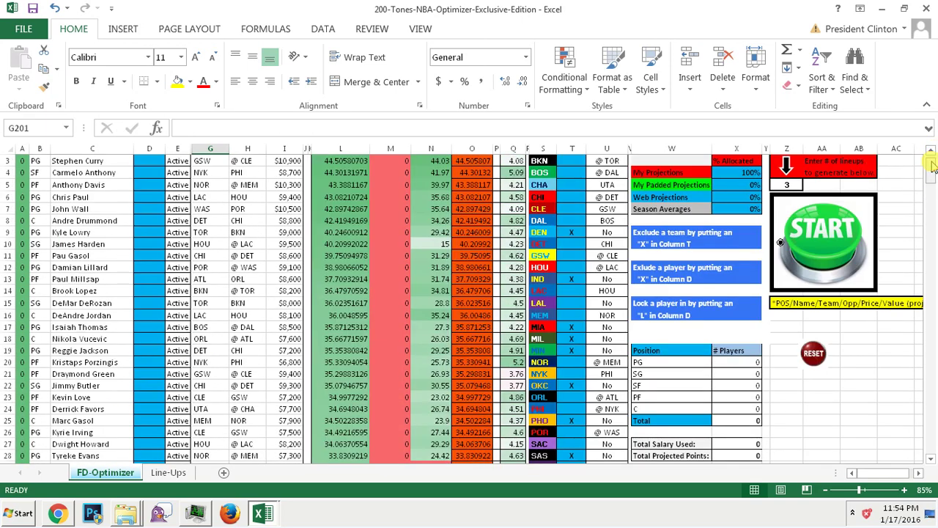
click(931, 165)
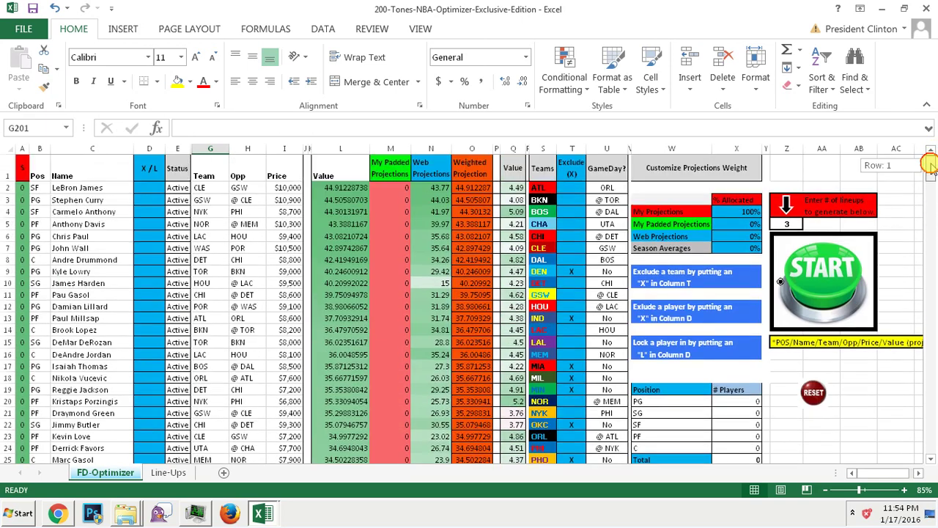
click(431, 188)
key(Down)
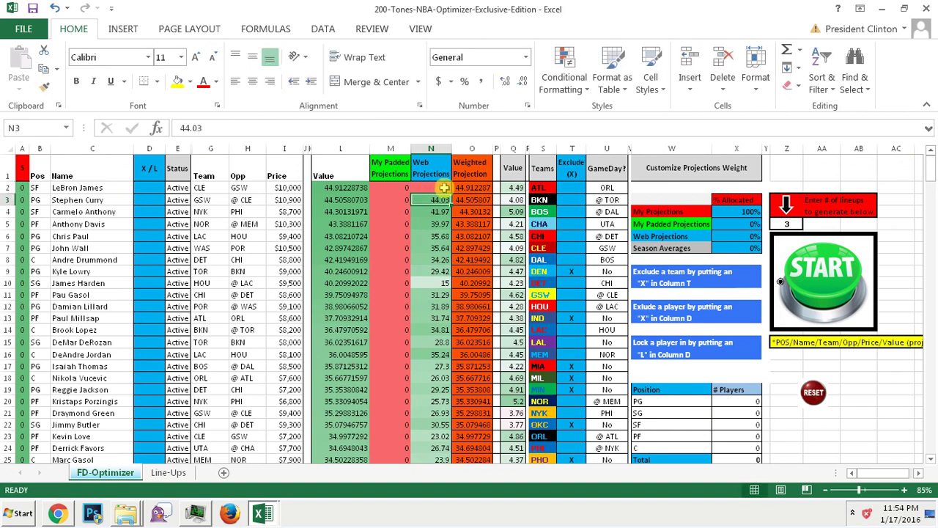
click(438, 190)
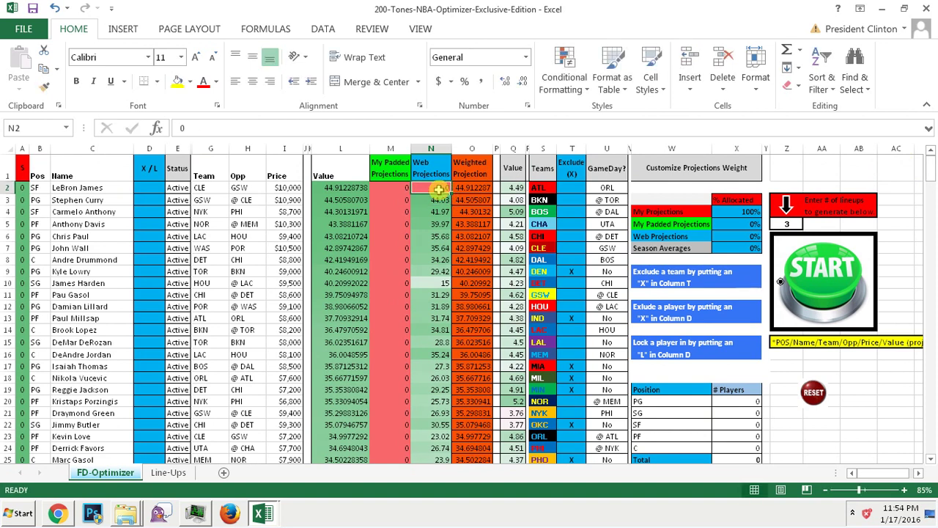
double_click(452, 192)
click(407, 199)
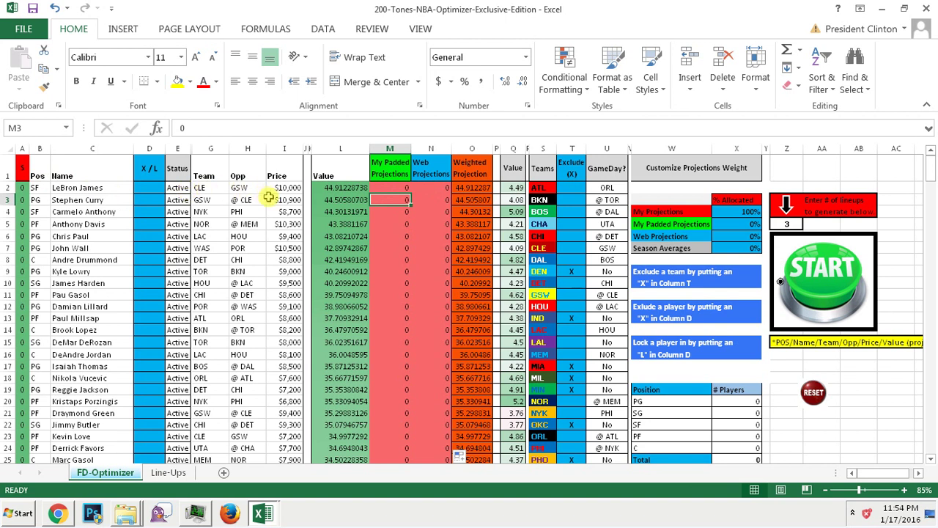
Rename the column header in cell L1 as My Projections
click(342, 173)
text(My Projec)
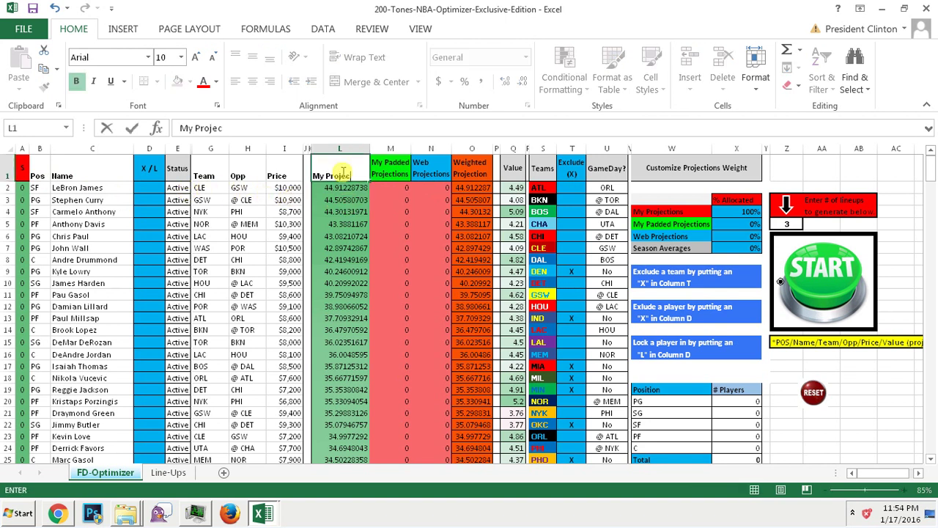
text(tions)
key(Return)
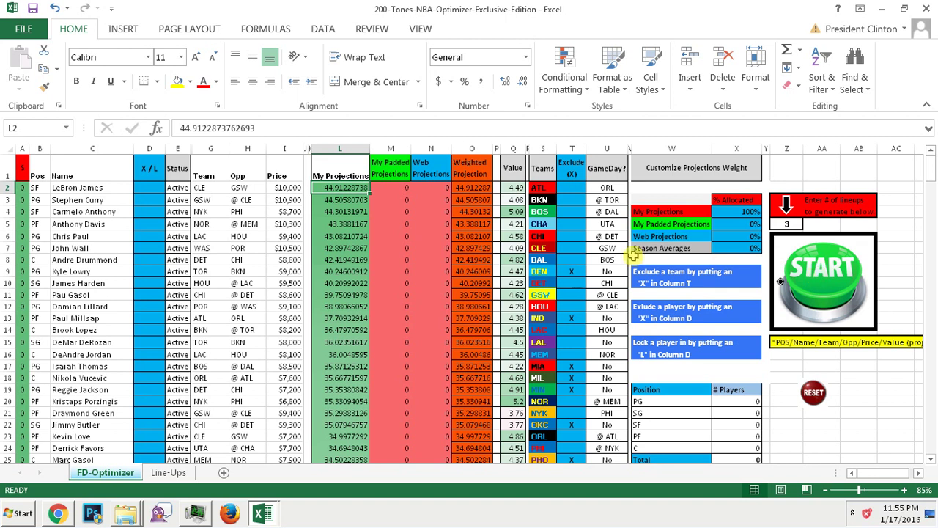
Examine the projection weight allocations in X4:X7 and the projection columns they apply to
click(684, 169)
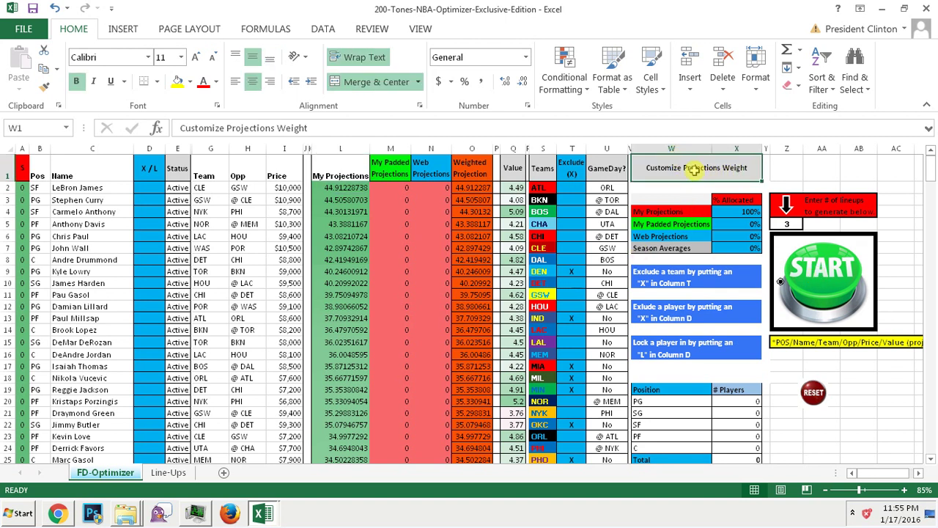
click(743, 214)
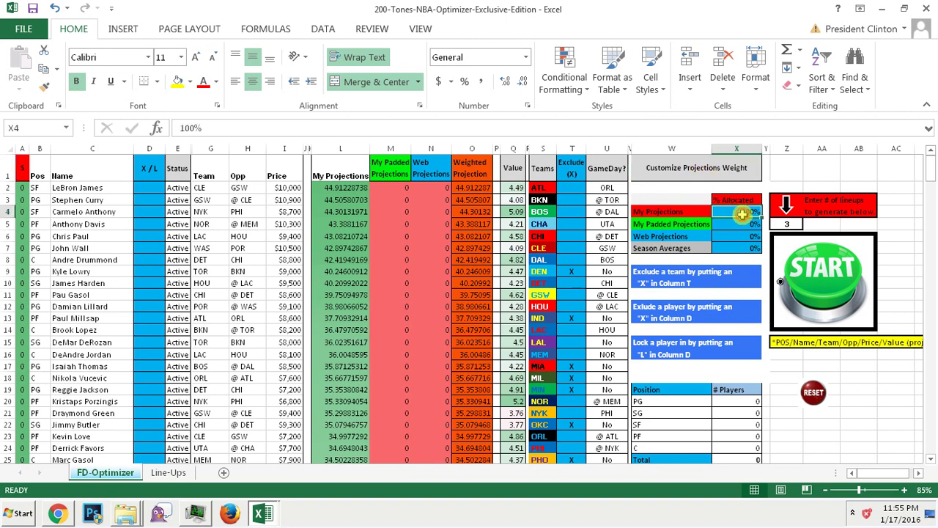
click(743, 223)
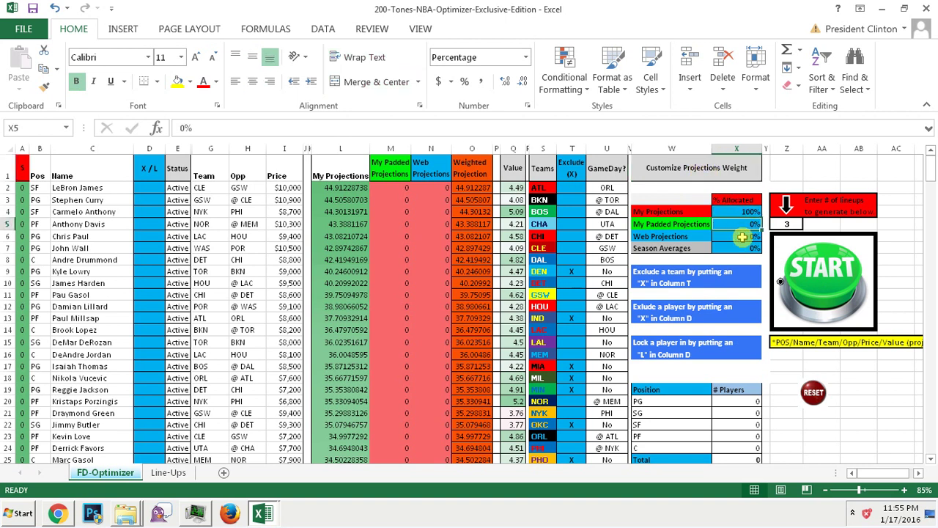
click(742, 236)
click(742, 249)
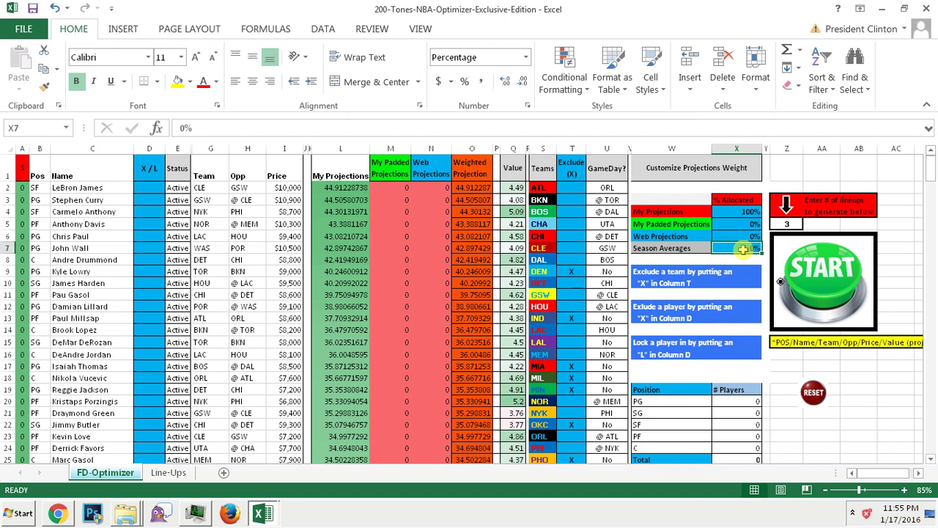
click(346, 188)
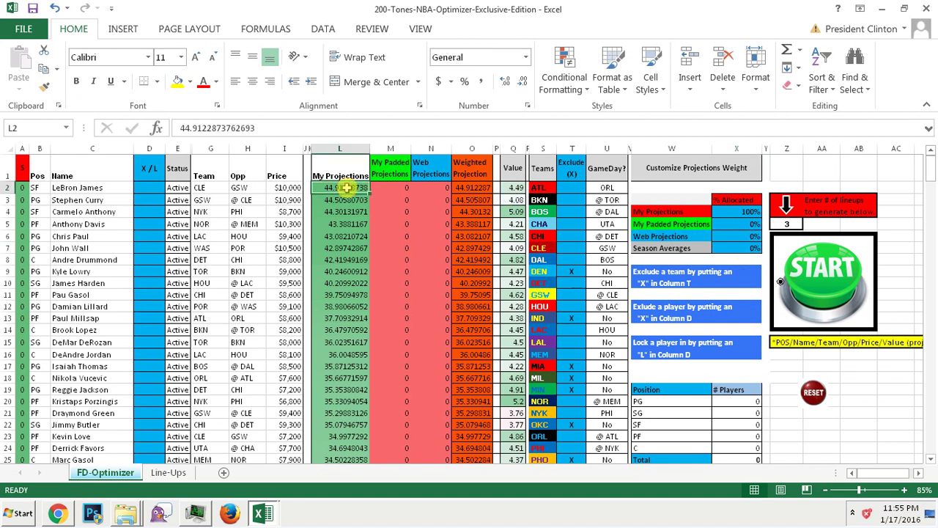
click(392, 198)
click(430, 198)
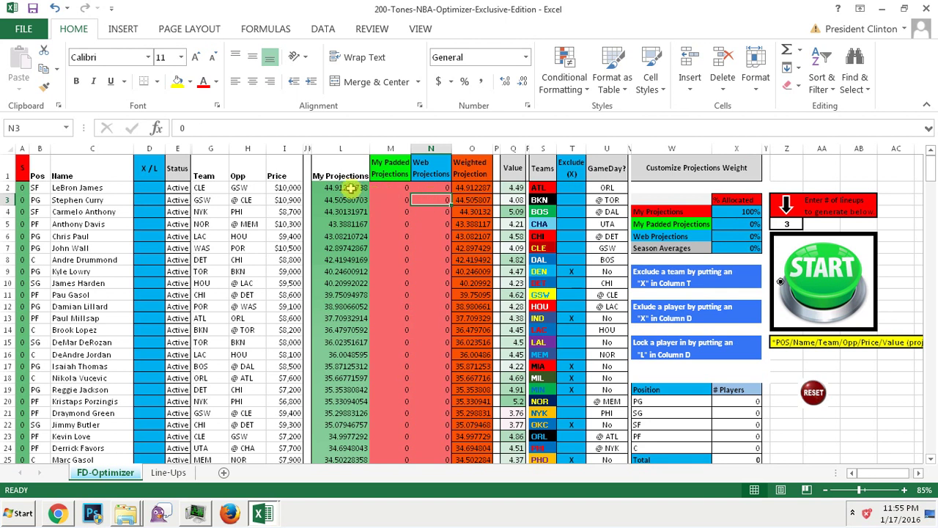
Enter sample My Padded Projections values 24, 21, 25, 24, 25 and 3 in cells M2 through M7
click(397, 187)
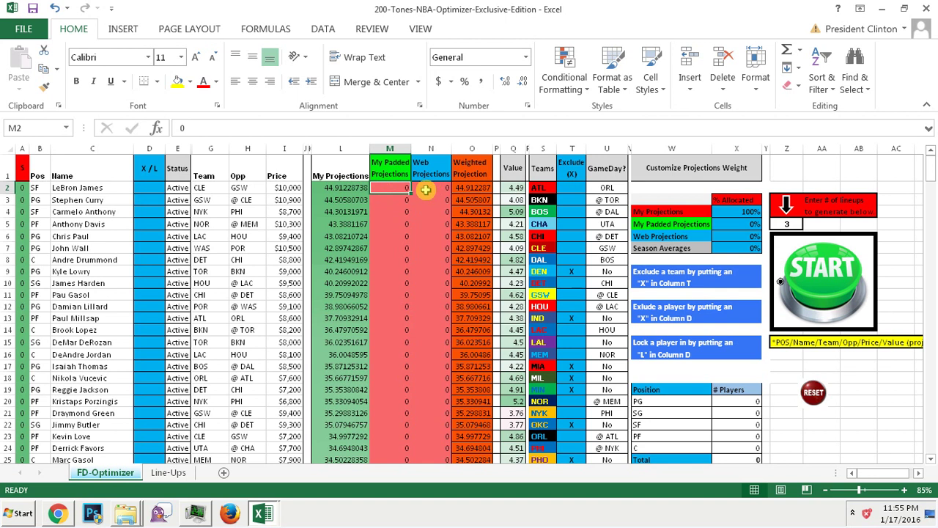
text(2)
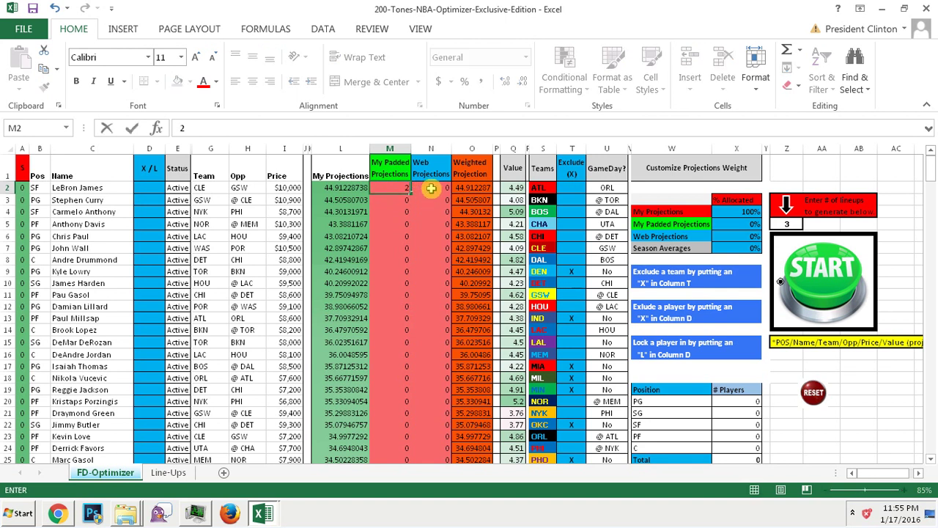
text(4)
key(Return)
text(21)
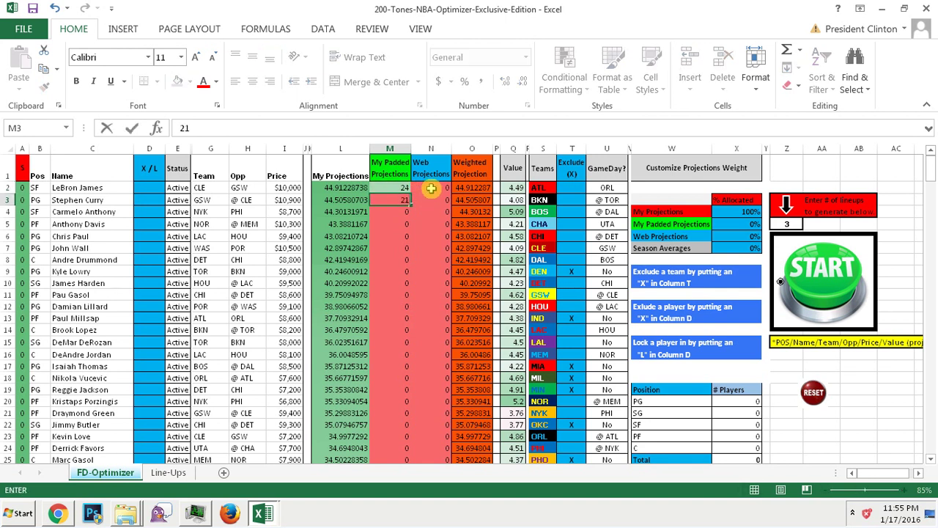
key(Return)
text(25)
key(Return)
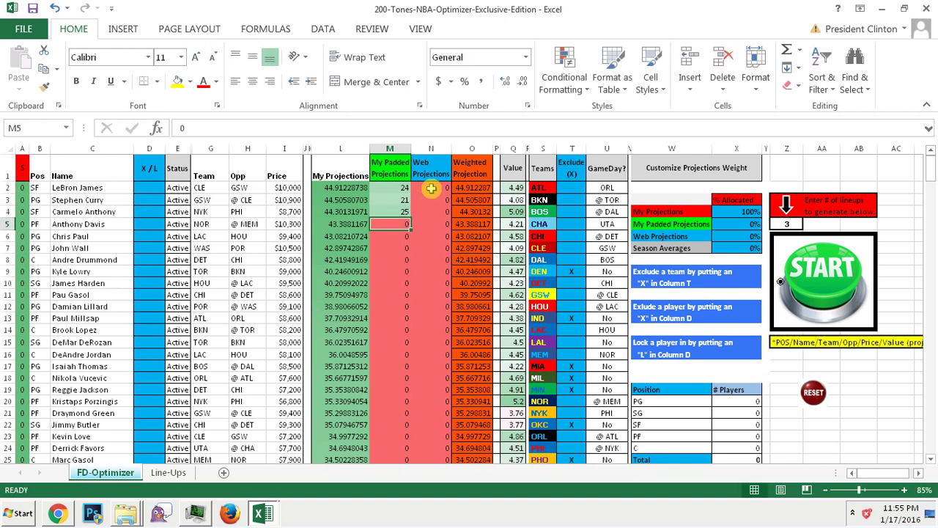
text(24)
key(Return)
text(25)
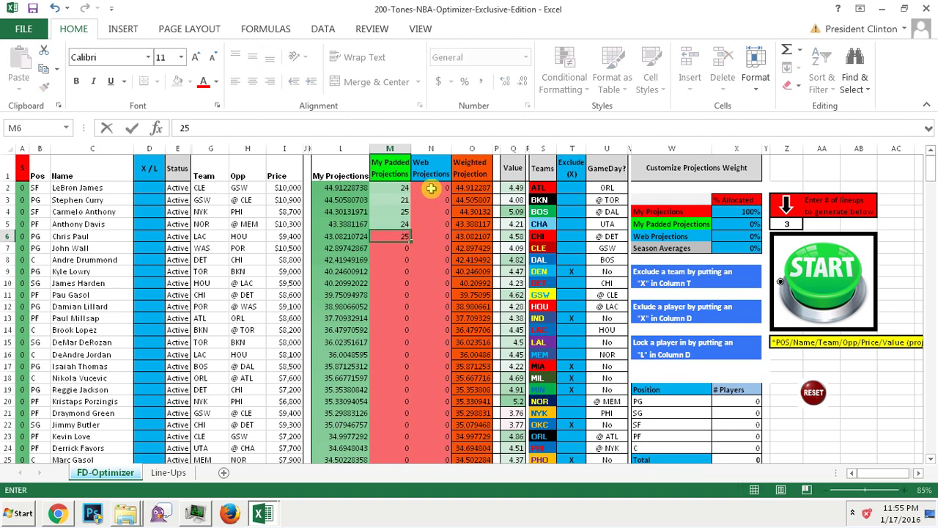
key(Return)
text(3)
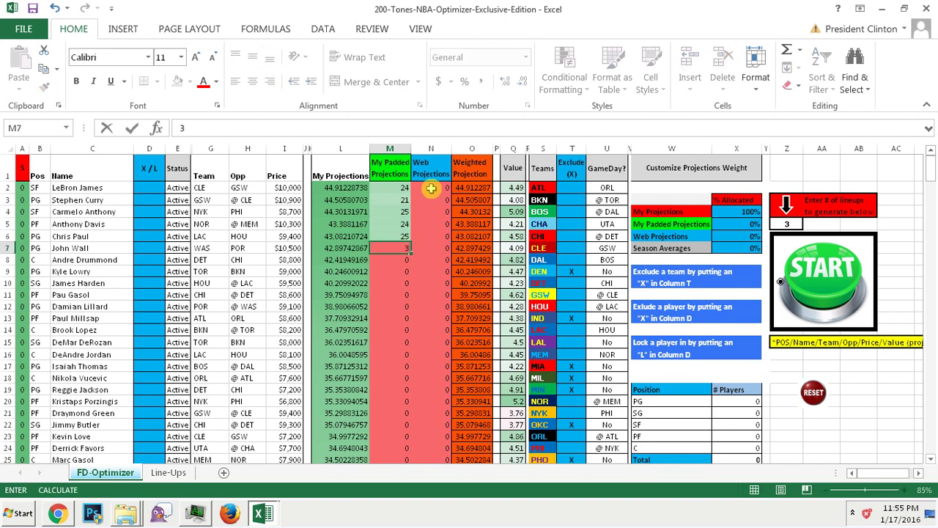
Set the My Projections and My Padded Projections weights to 50% each, and inspect the weighted projection formula in cell O2
click(741, 212)
text(50)
key(Return)
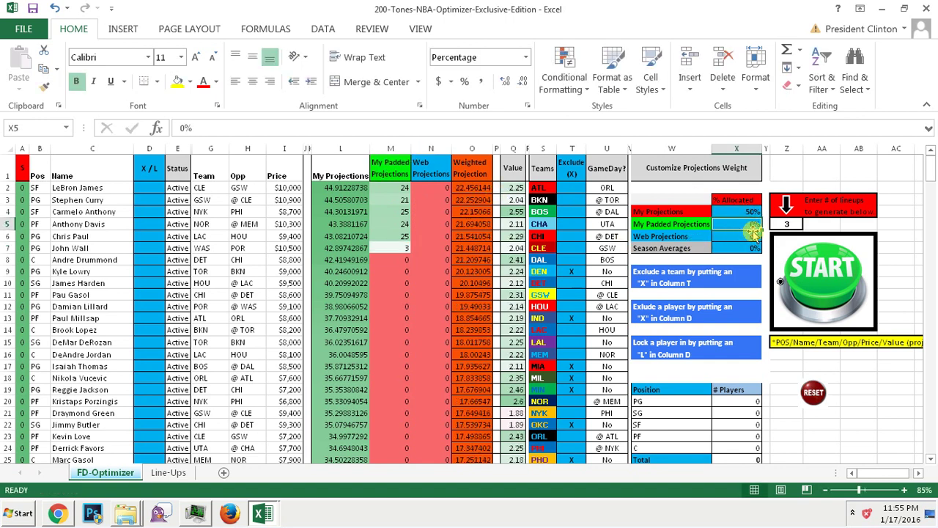
text(50)
key(ctrl+Return)
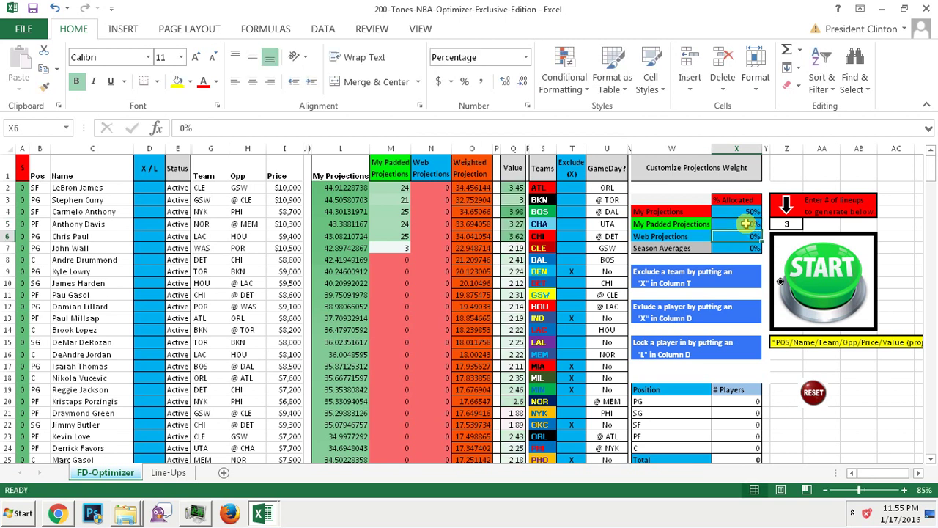
click(351, 187)
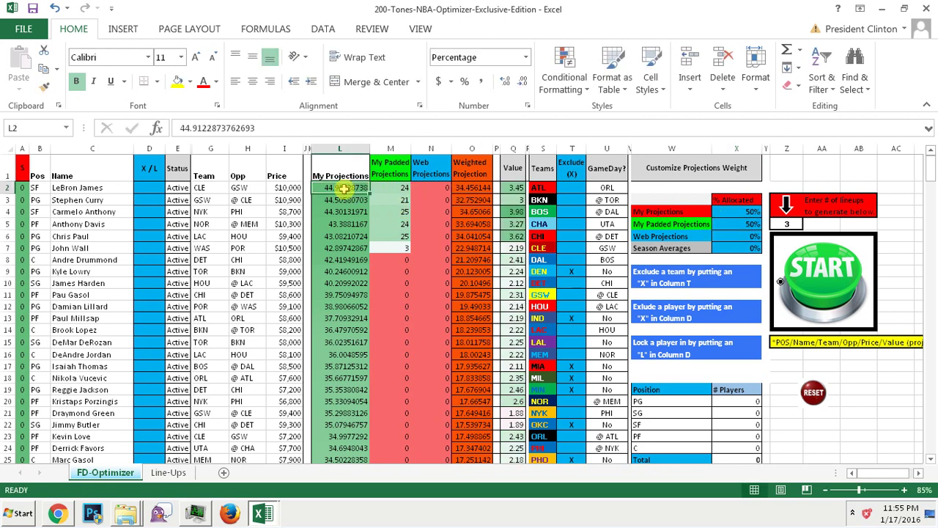
click(385, 191)
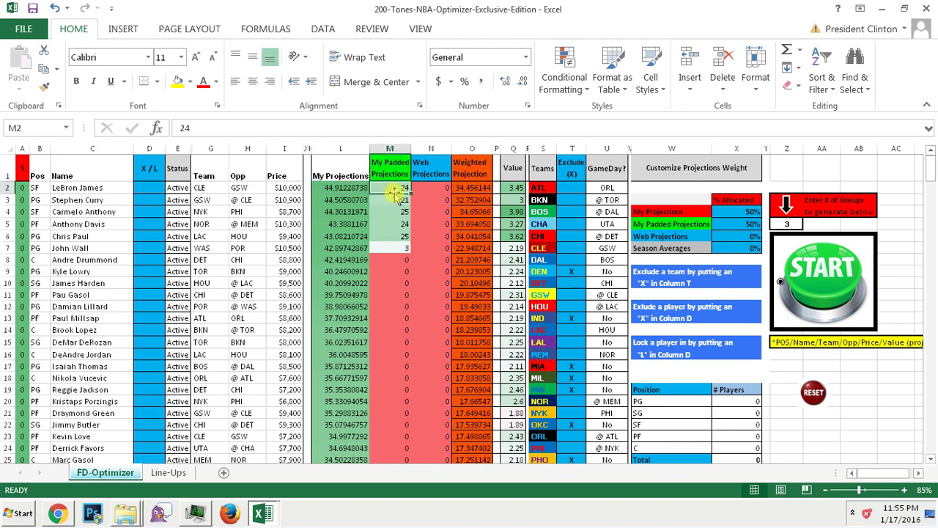
click(464, 191)
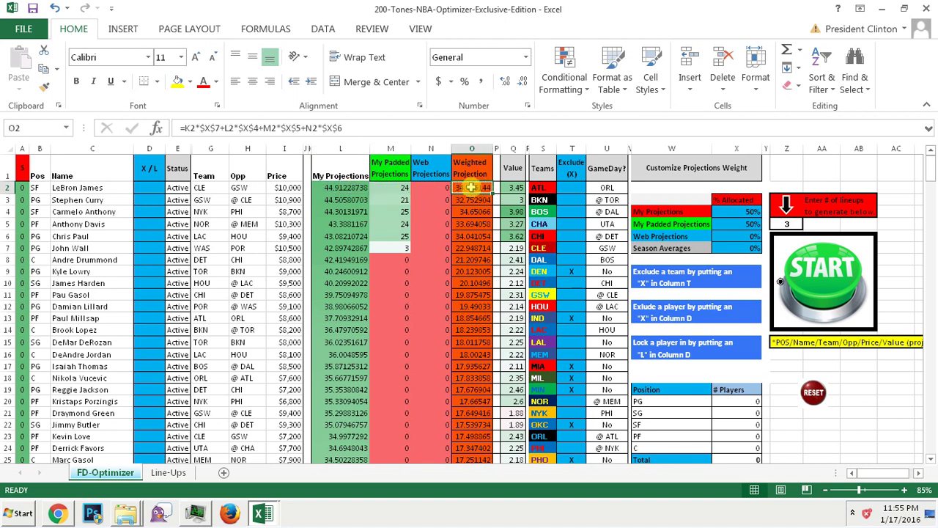
click(433, 189)
Set the My Projections weight to 100% and the My Padded Projections weight to 0%
click(753, 213)
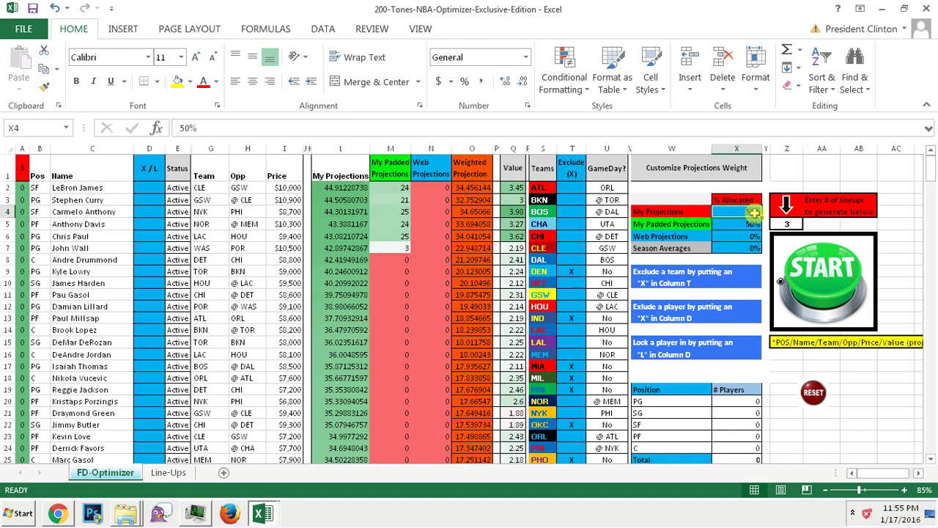
text(100)
key(Return)
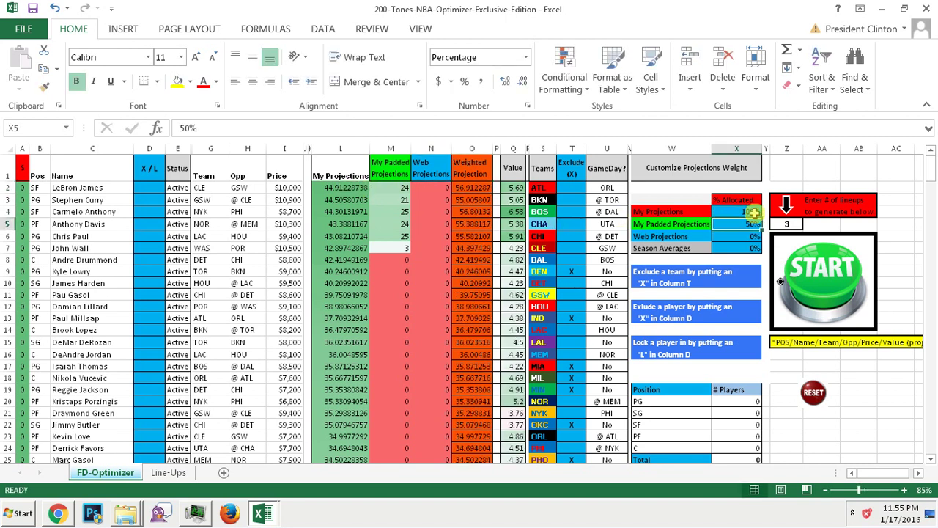
text(0)
key(Return)
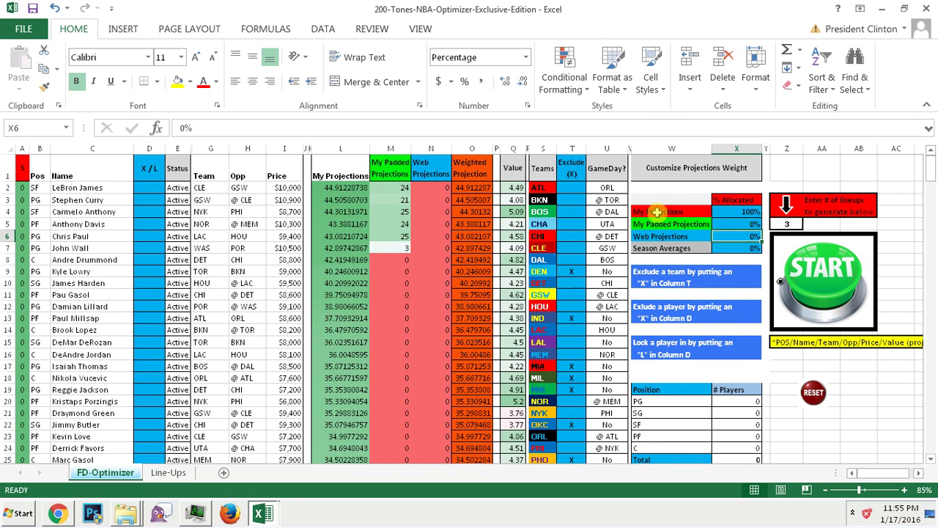
Set the first My Padded Projections value, cell M2, to 0 and fill it down the whole column
click(729, 212)
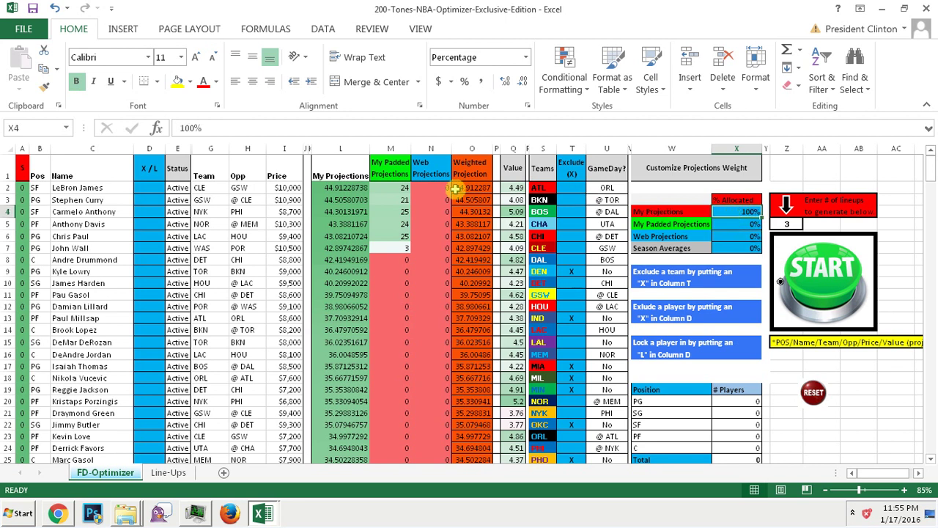
click(355, 188)
click(405, 187)
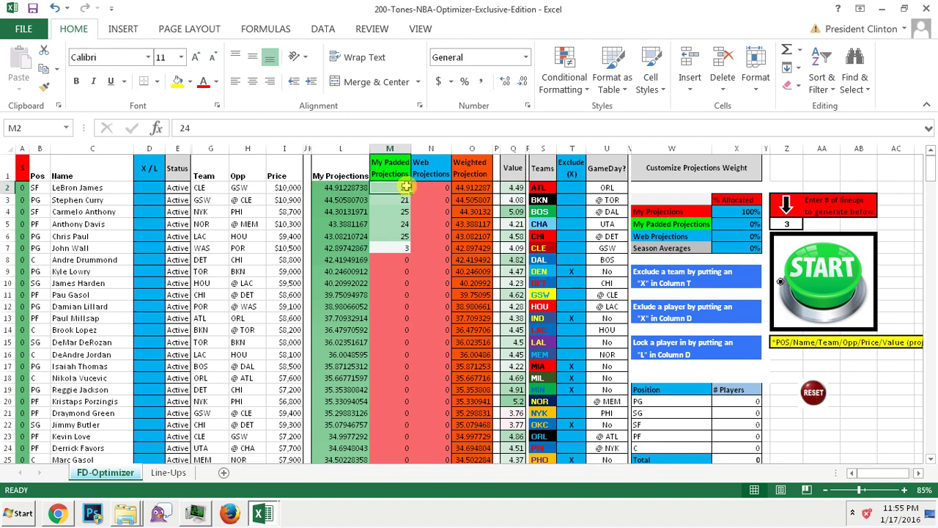
text(0)
key(Return)
click(407, 190)
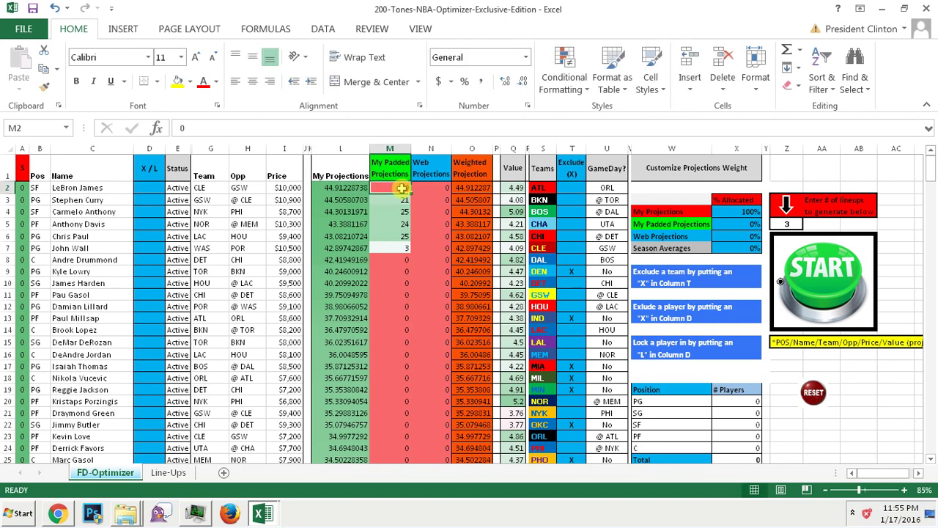
double_click(409, 192)
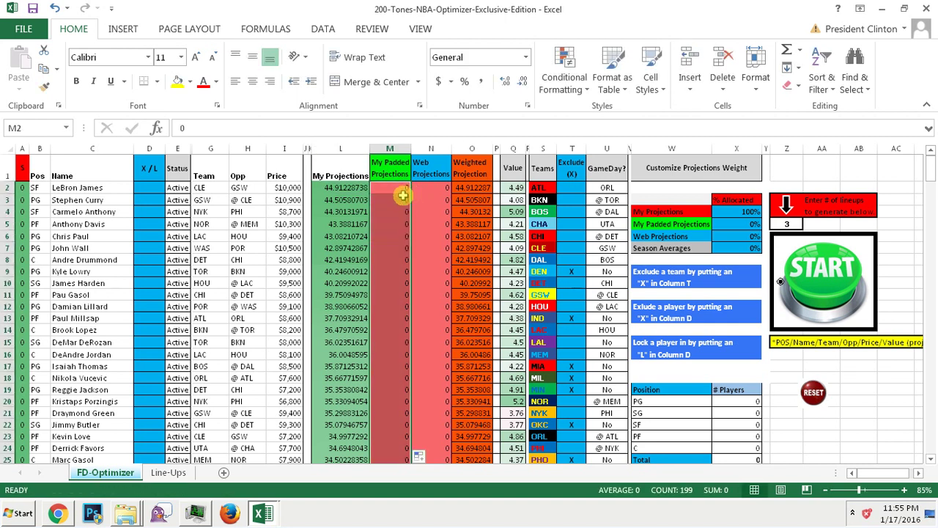
click(398, 199)
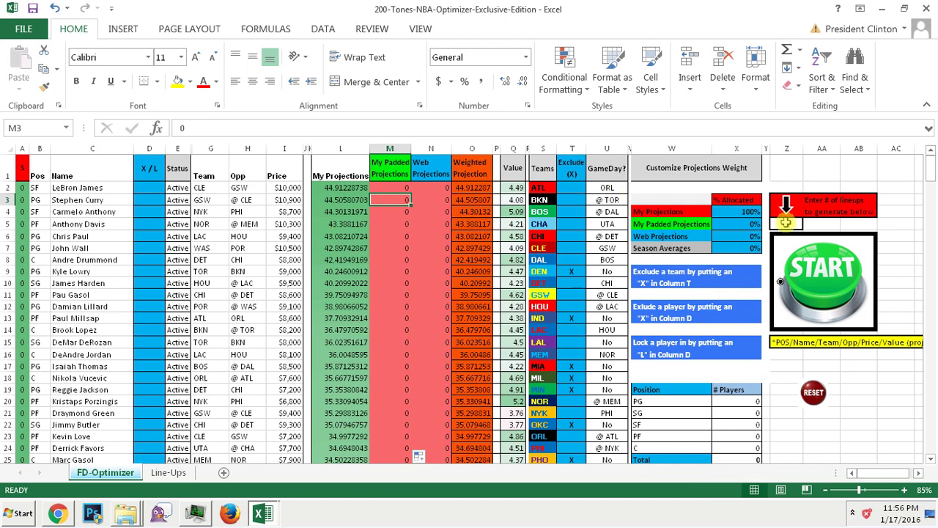
Enter 3 as the number of lineups to generate in cell Z5
click(786, 222)
text(2)
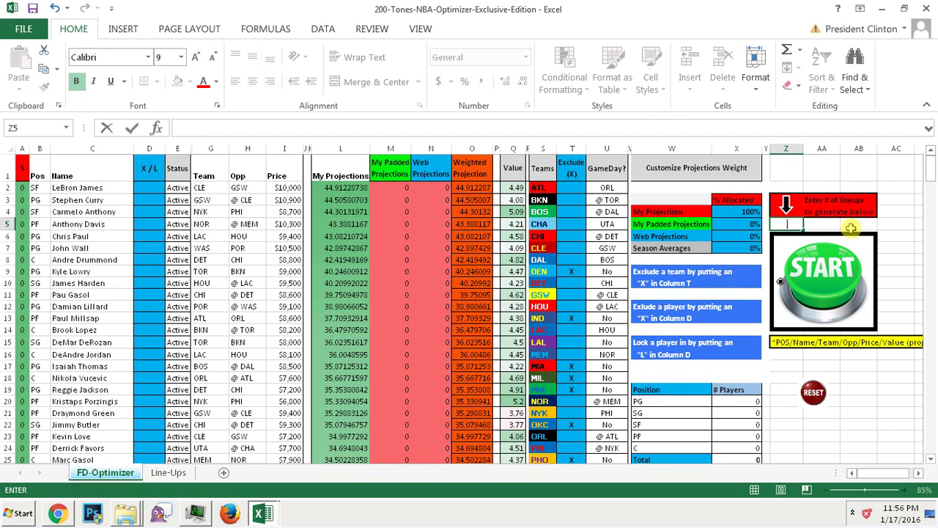
click(897, 225)
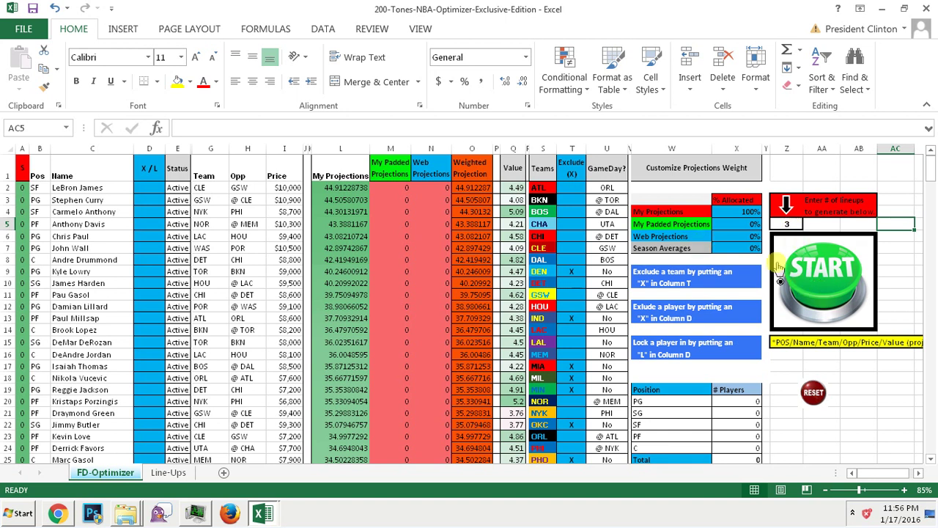
Exclude team BOS with an X in cell T4, and check the dependent exclusion mark on the Boston player in row 17
click(571, 168)
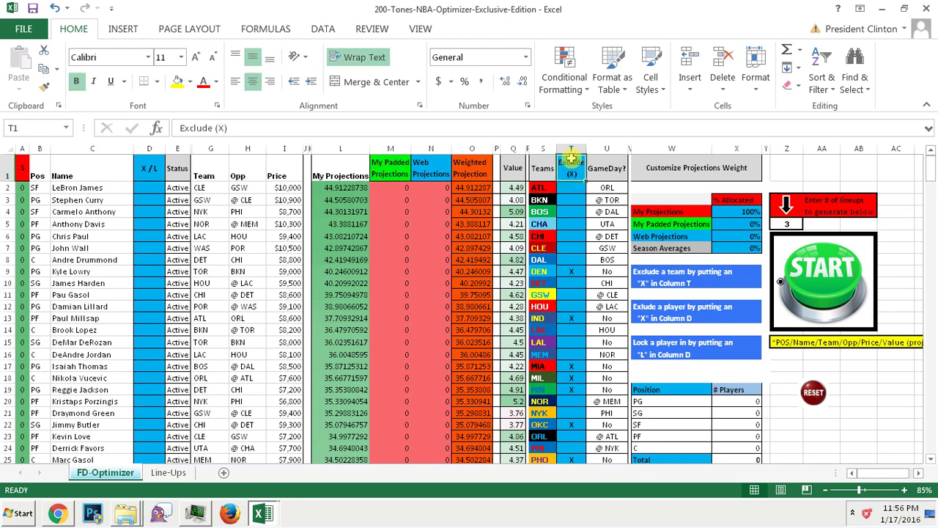
click(540, 169)
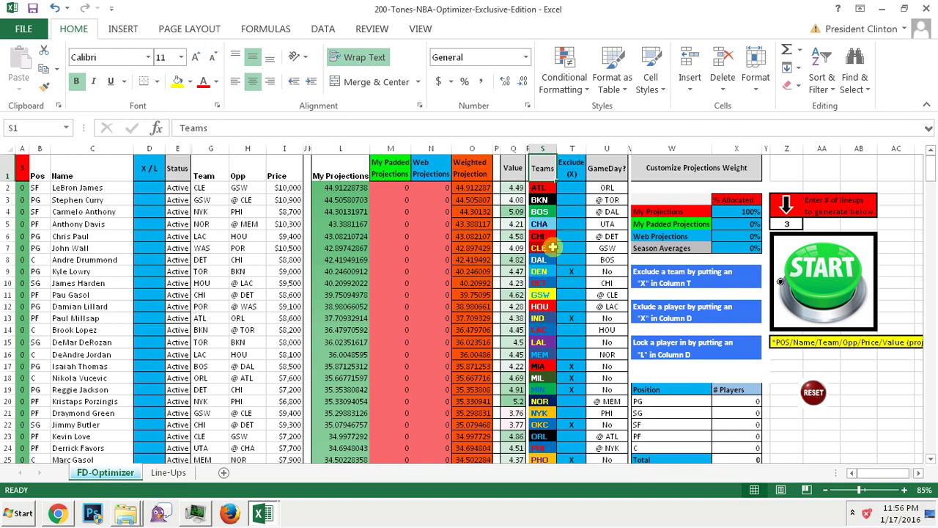
click(570, 212)
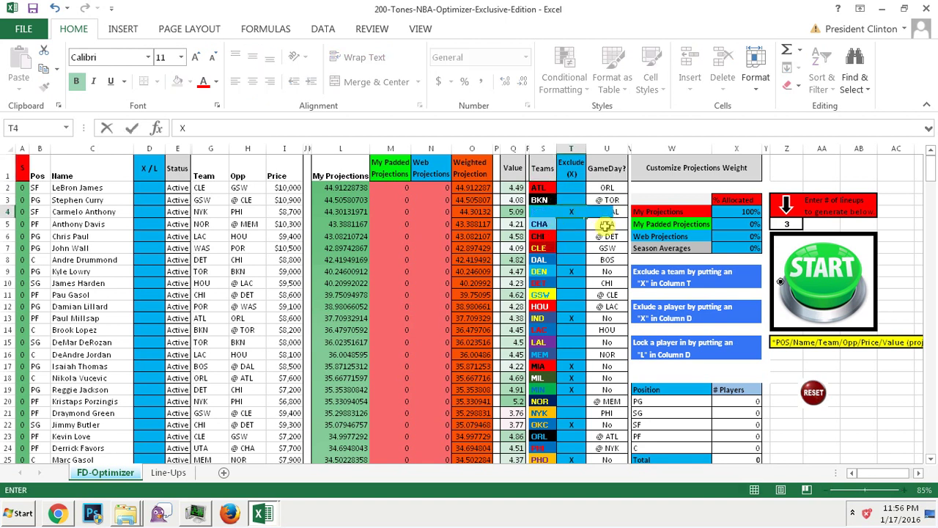
key(Return)
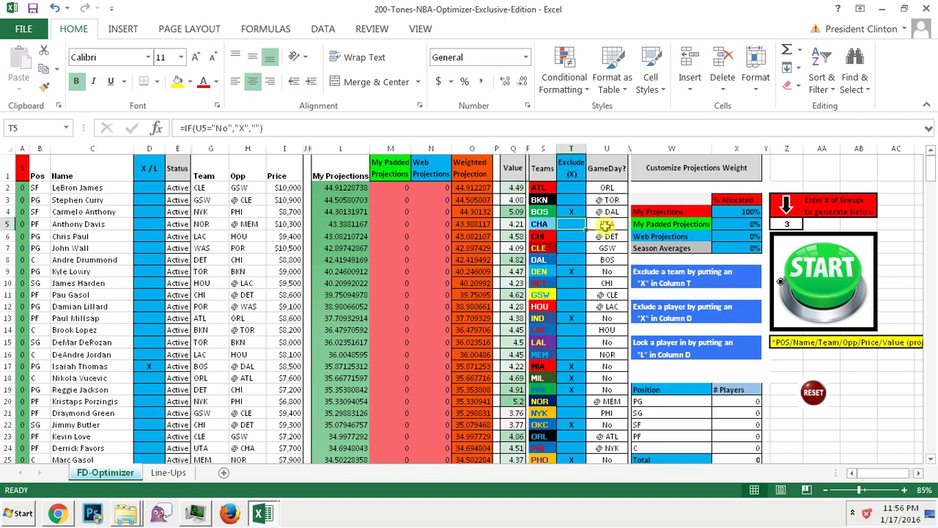
click(150, 366)
click(200, 363)
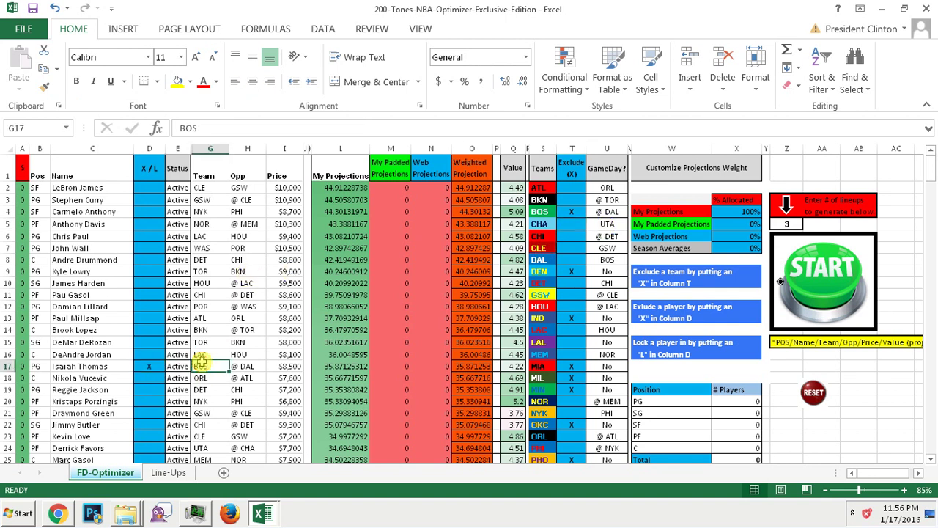
click(113, 367)
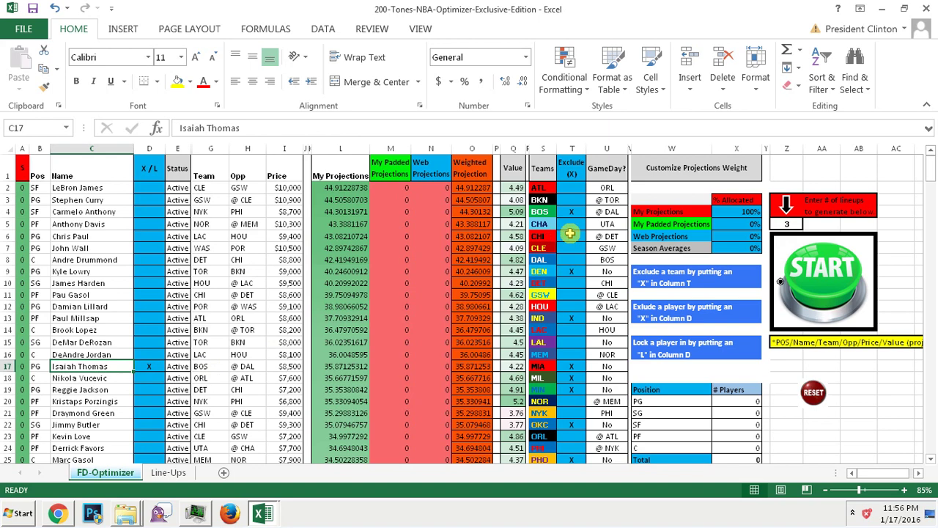
Check column D down to row 68 for the exclusion marks on the other BOS players
click(153, 399)
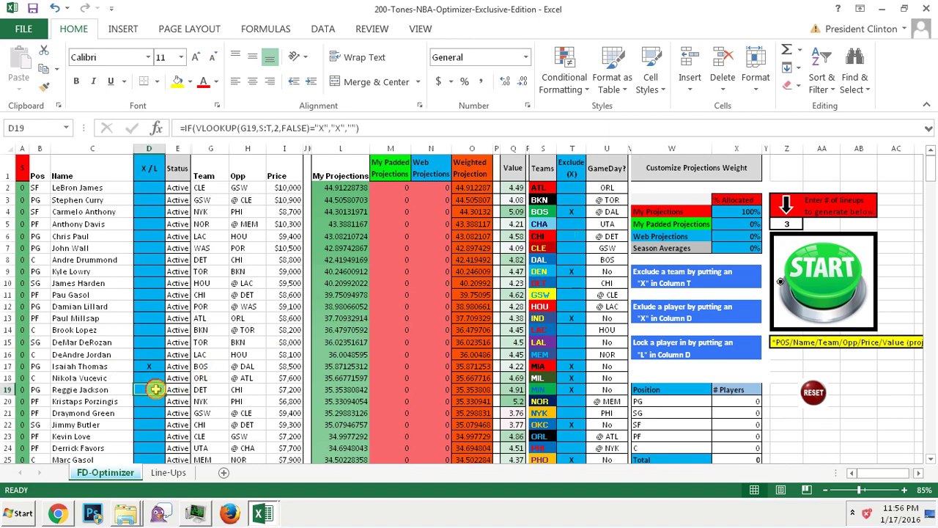
key(Down)
key(Down)
key(Down)
key(Down)
key(Down)
key(Down)
key(Down)
key(Down)
key(Down)
key(Down)
key(Down)
key(Down)
key(Down)
key(Down)
key(Down)
key(Down)
key(Down)
key(Down)
key(Down)
key(Down)
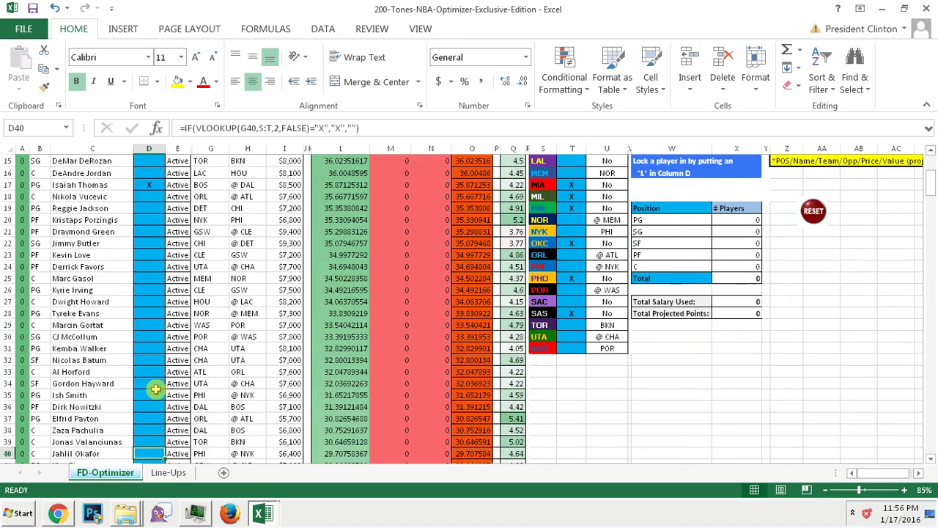
key(Down)
key(Down)
key(Down)
key(Down)
key(Down)
key(Down)
key(Down)
key(Down)
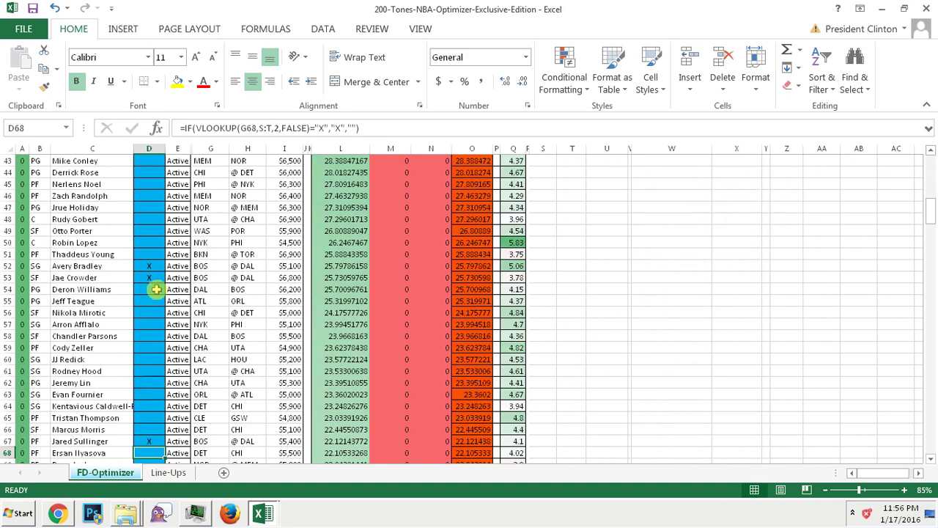
Restore the GameDay-based exclusion formula for all teams by filling cell T2 down column T through row 31
click(931, 170)
click(932, 171)
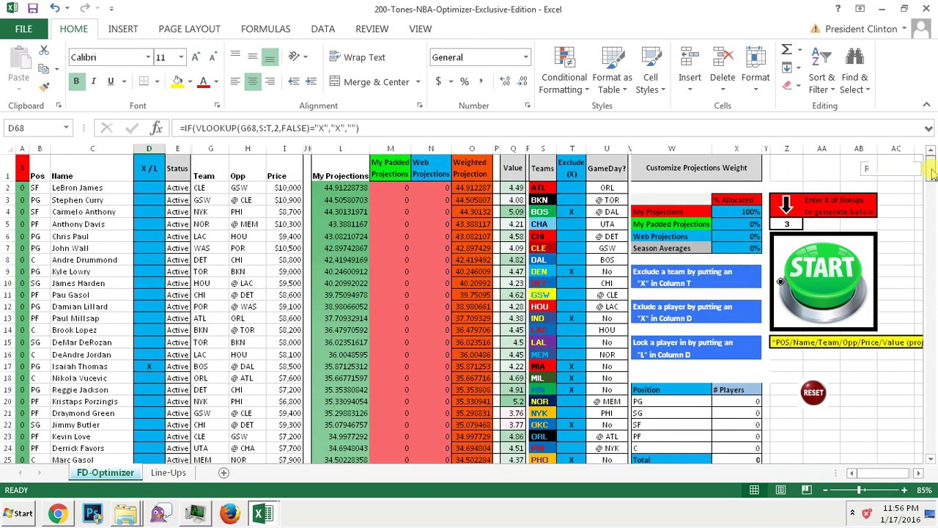
click(932, 169)
click(575, 187)
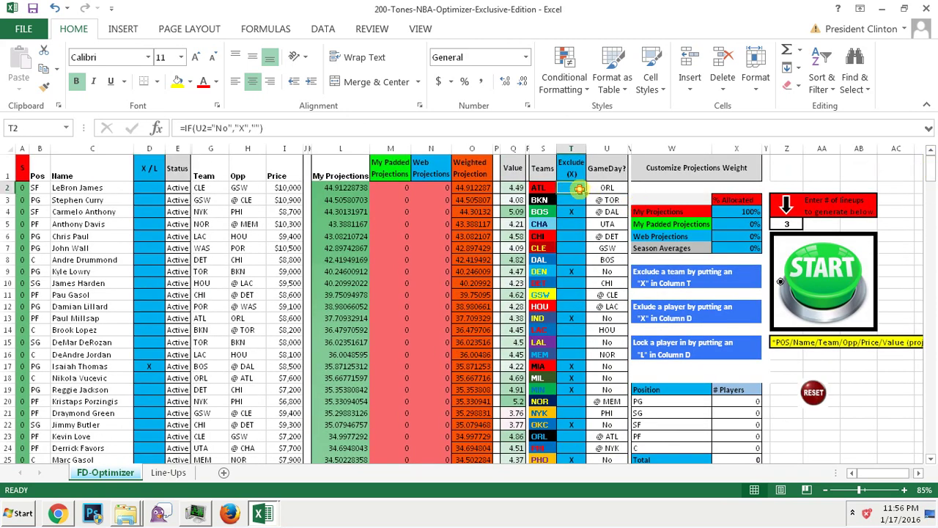
drag(586, 192, 583, 242)
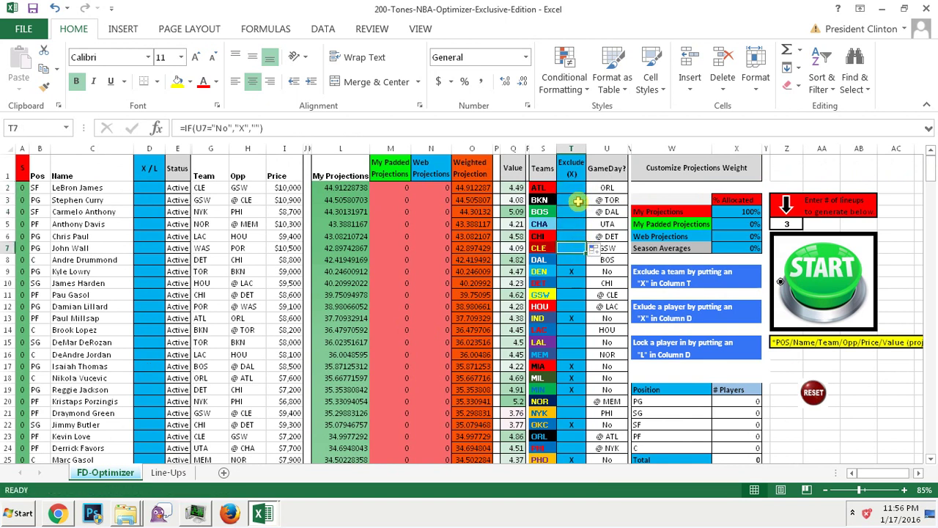
drag(587, 192, 583, 442)
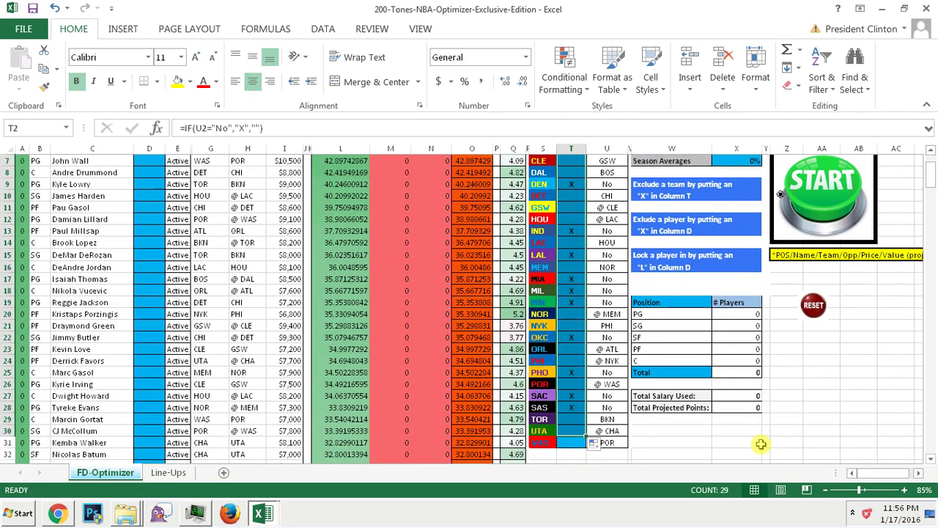
Run the optimizer to generate the lineups on the Line-Ups sheet
click(761, 443)
scroll(933, 164, up, 2)
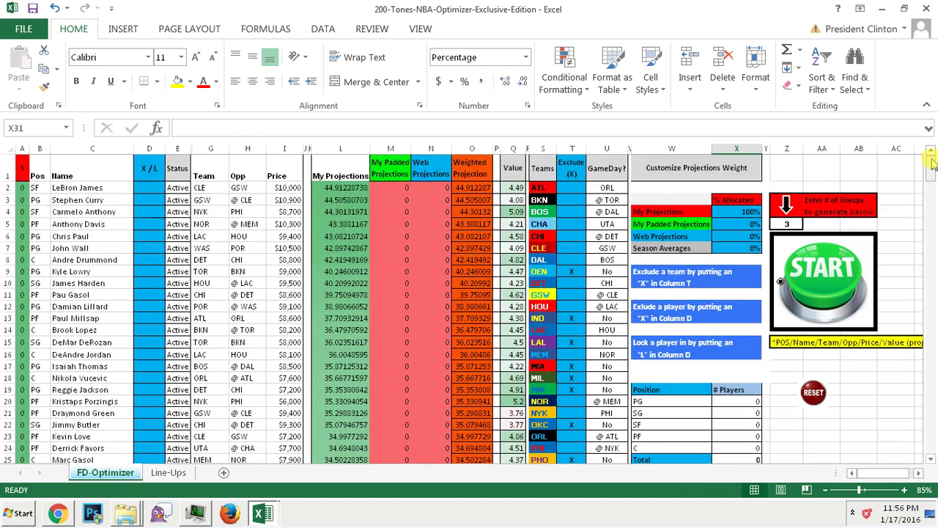
click(825, 269)
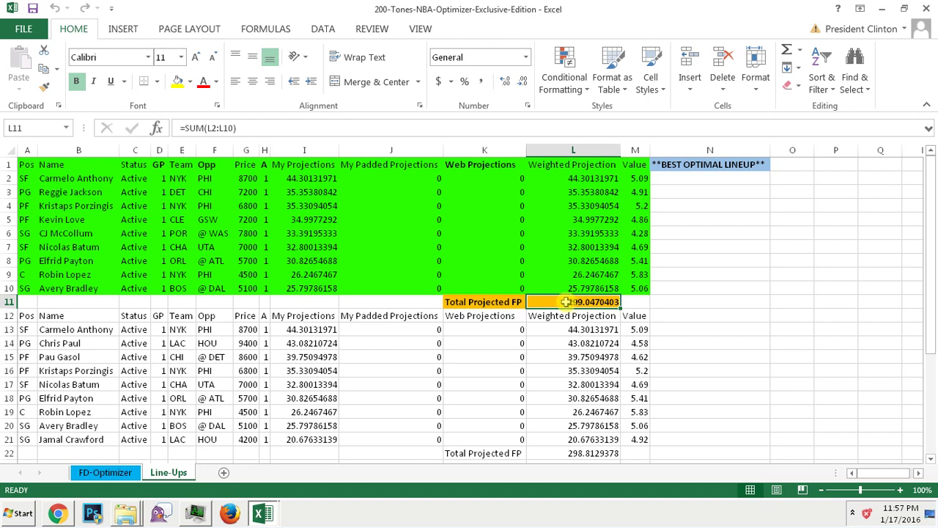
Examine the best optimal lineup's heading, Total Projected FP and list of player names
click(722, 166)
click(563, 300)
drag(46, 178, 64, 272)
Check the best lineup's players position by position: PG, SG, SF, PF and C
click(55, 264)
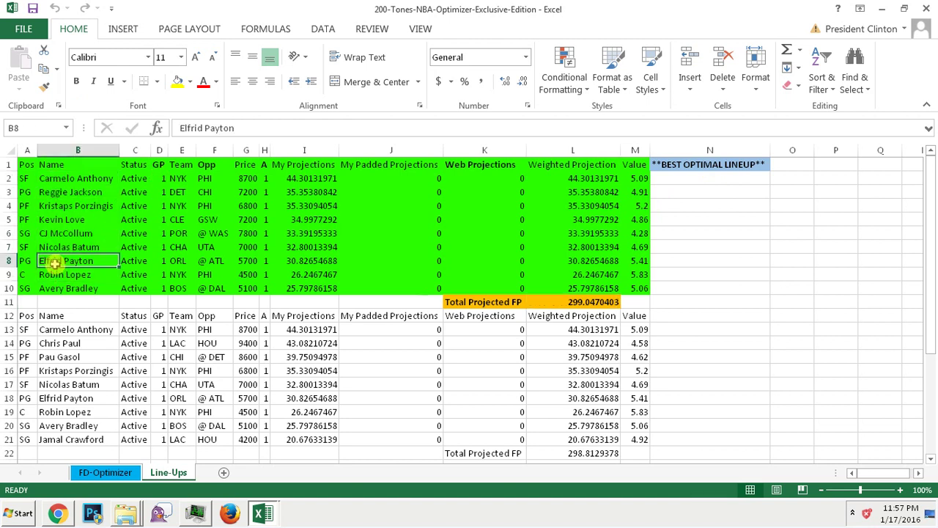
click(65, 194)
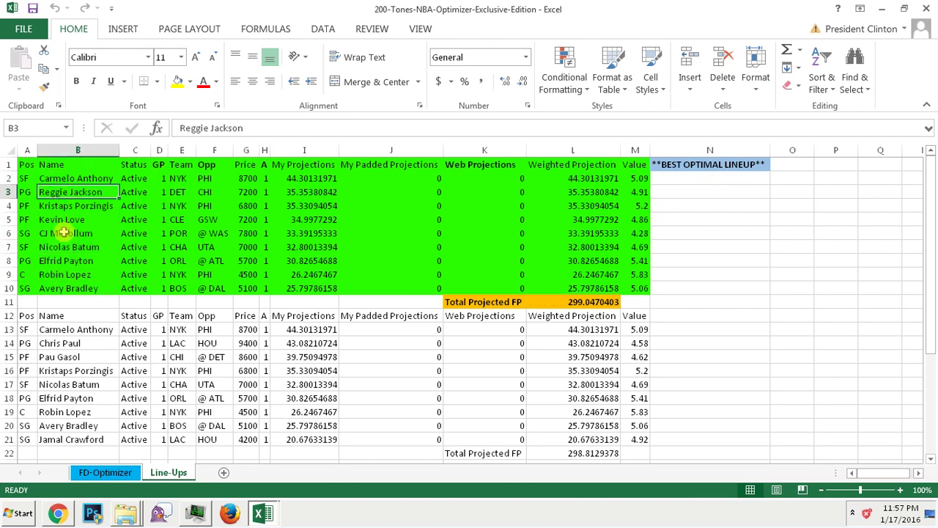
click(61, 233)
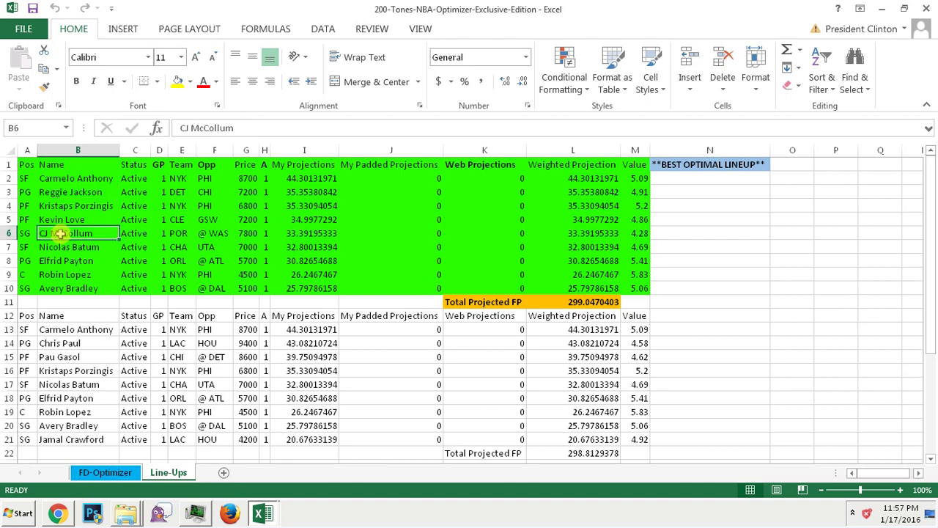
click(61, 288)
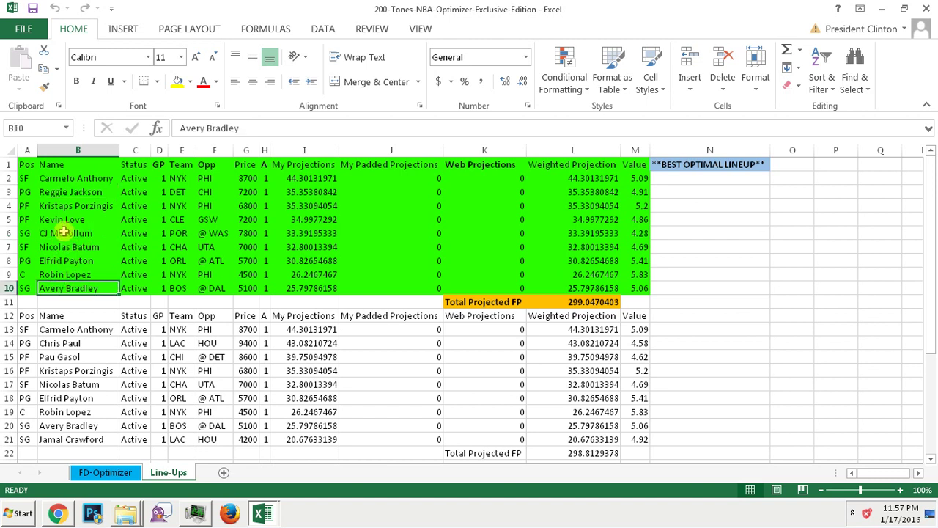
click(65, 179)
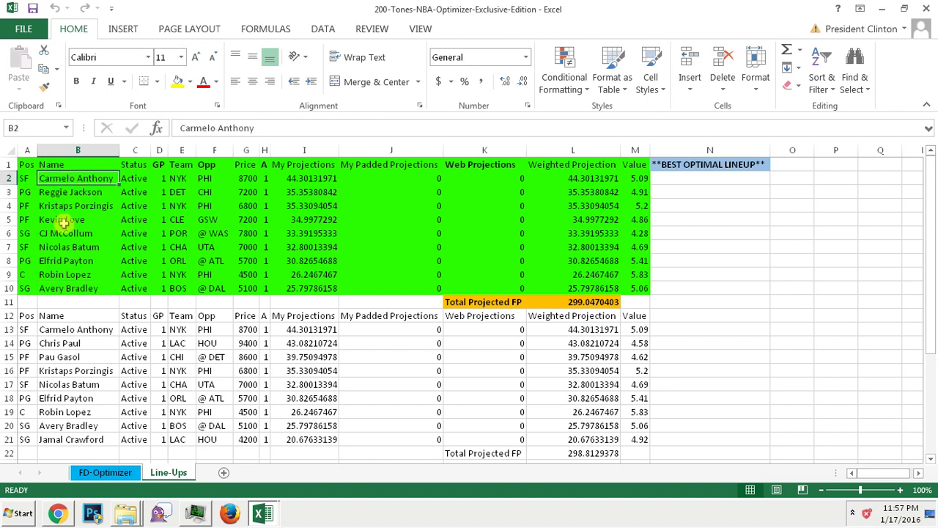
click(62, 247)
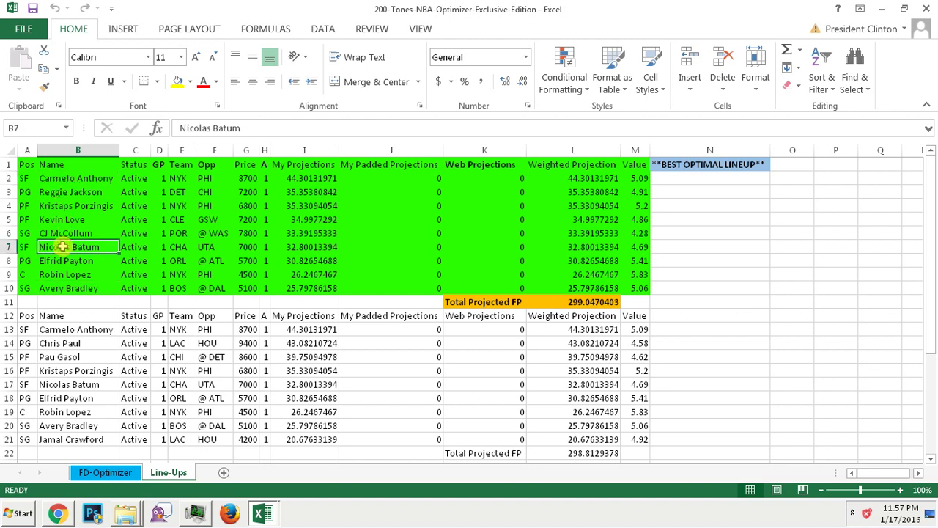
click(74, 206)
click(72, 219)
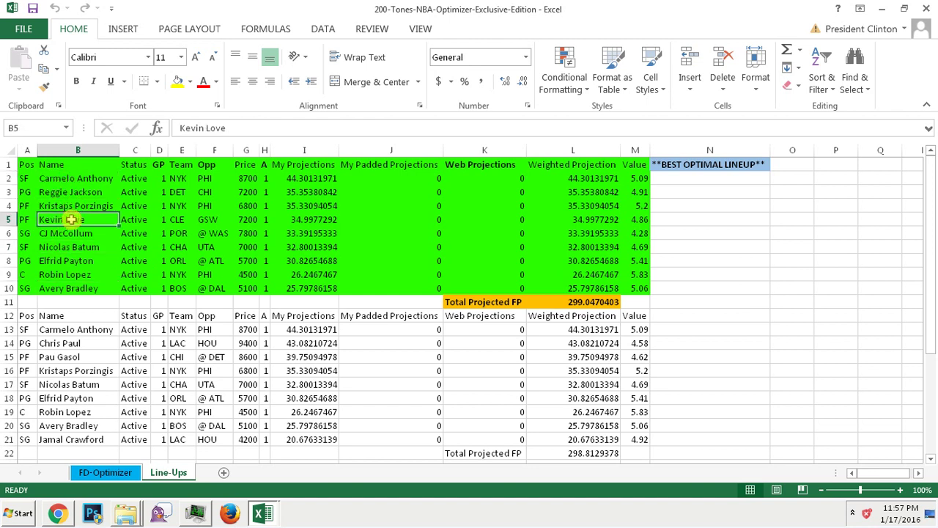
click(68, 275)
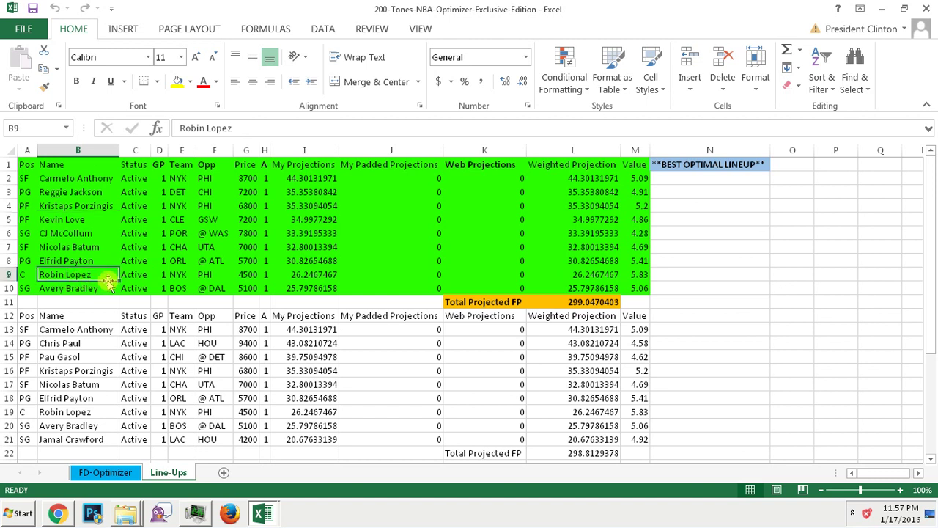
Examine the second and third generated lineups below the best one, down to row 33
click(585, 301)
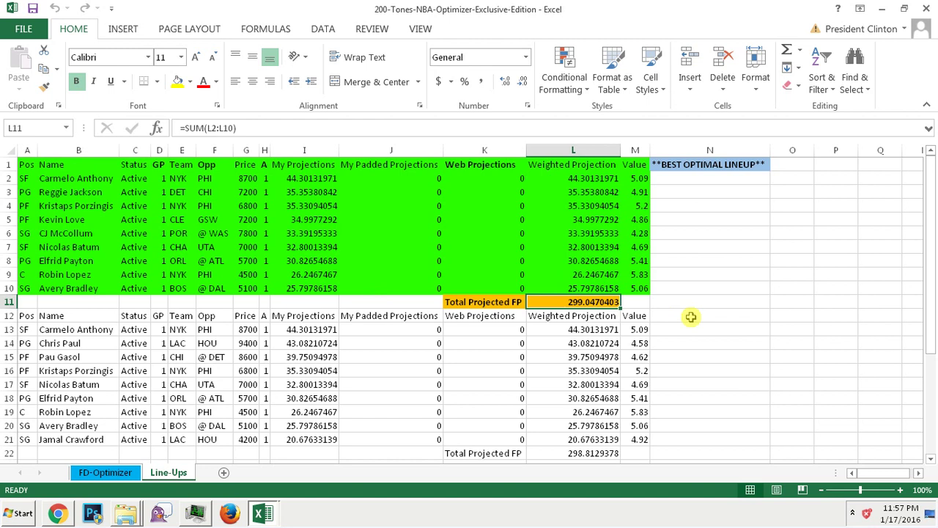
click(571, 412)
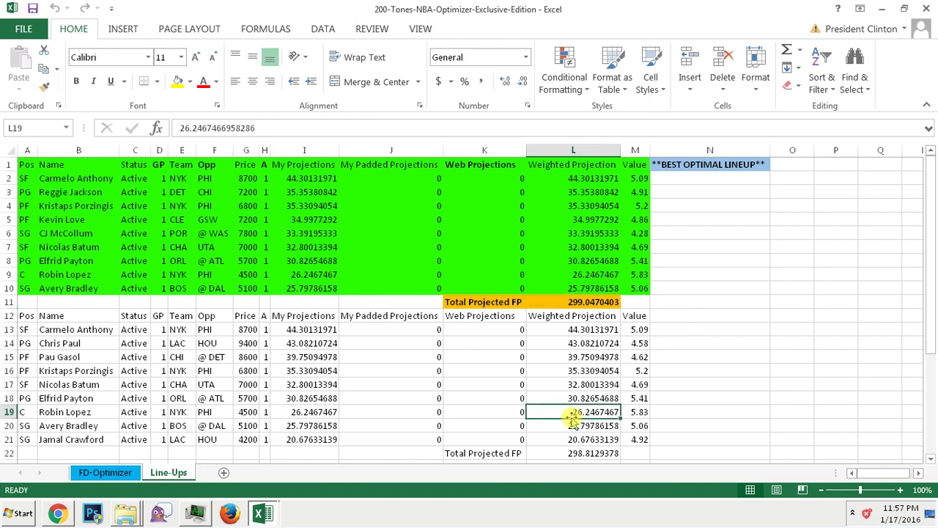
key(Down)
key(Down)
key(Down)
key(Down)
key(Down)
key(Down)
key(Down)
key(Down)
key(Down)
key(Down)
key(Down)
key(Down)
key(Down)
key(Down)
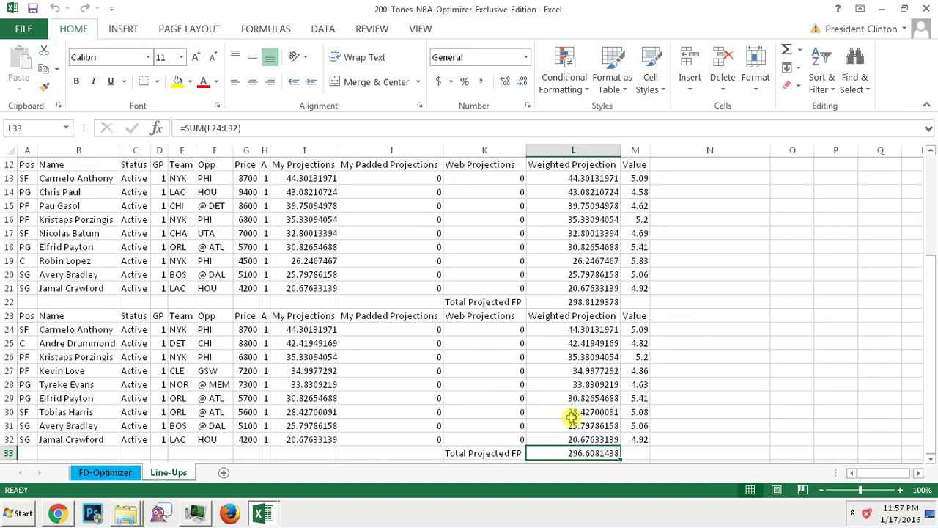
drag(65, 304, 606, 453)
click(445, 370)
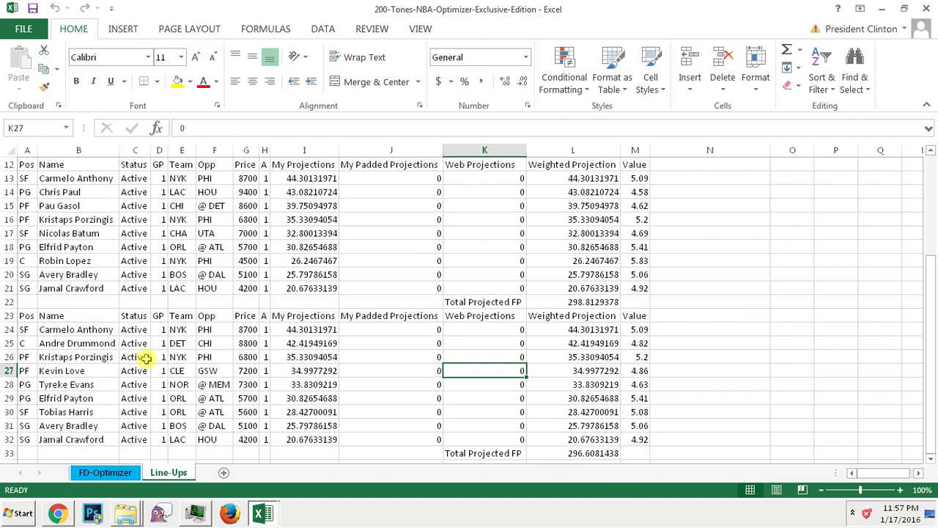
drag(27, 315, 643, 453)
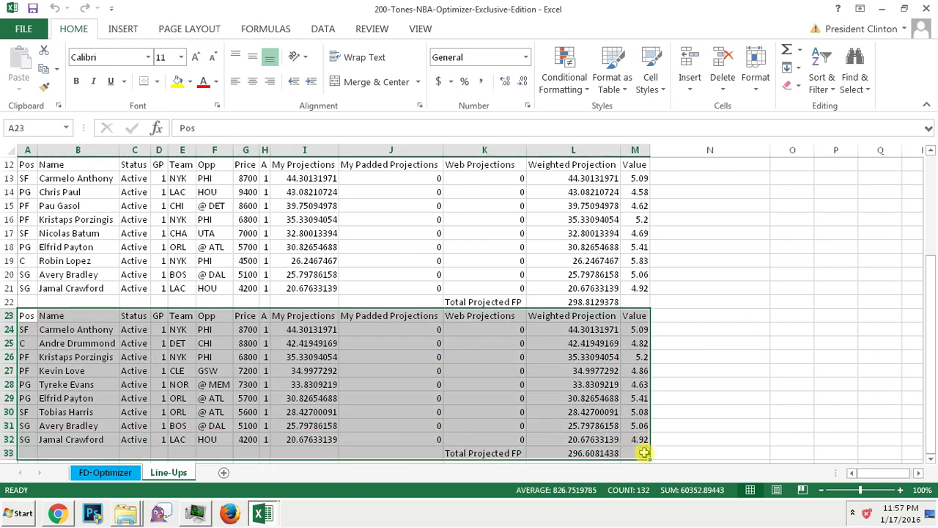
click(326, 409)
Compare the Total Projected FP of the three lineups in cells L33, L22 and L11
click(580, 453)
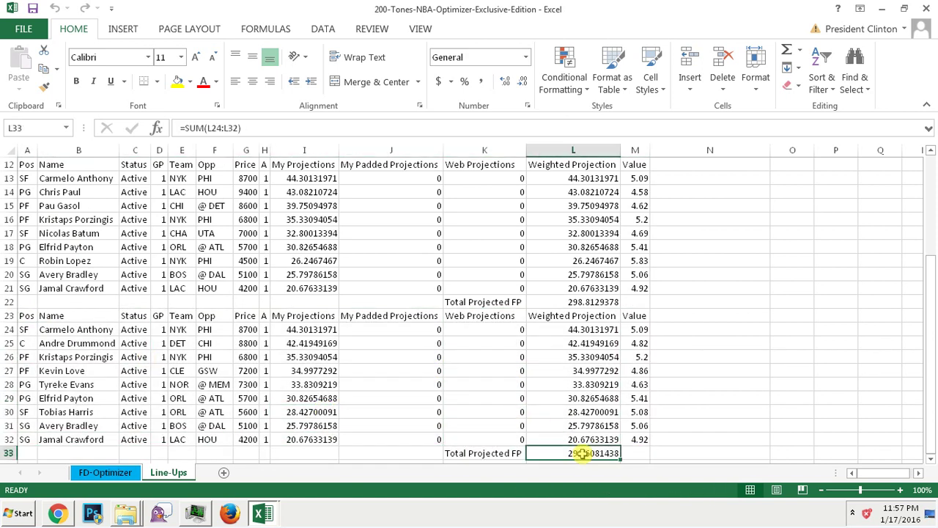
click(578, 303)
click(933, 182)
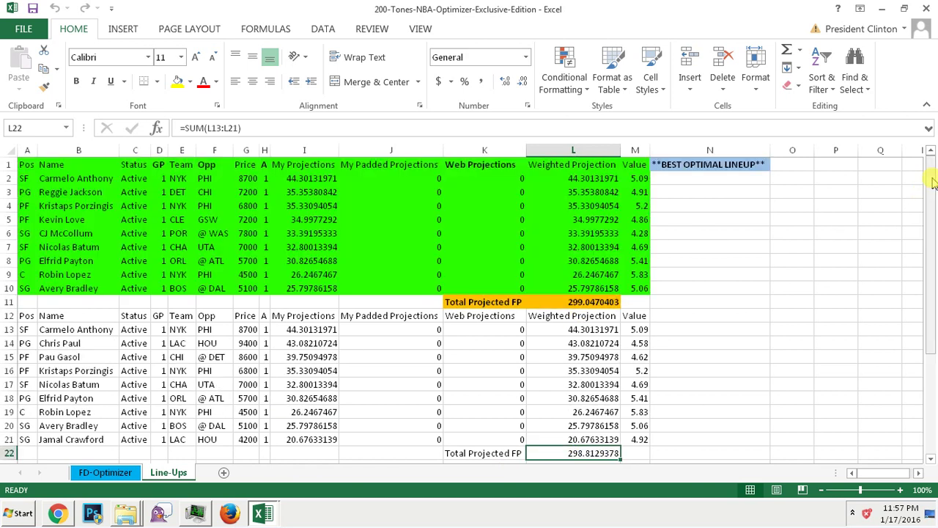
click(573, 302)
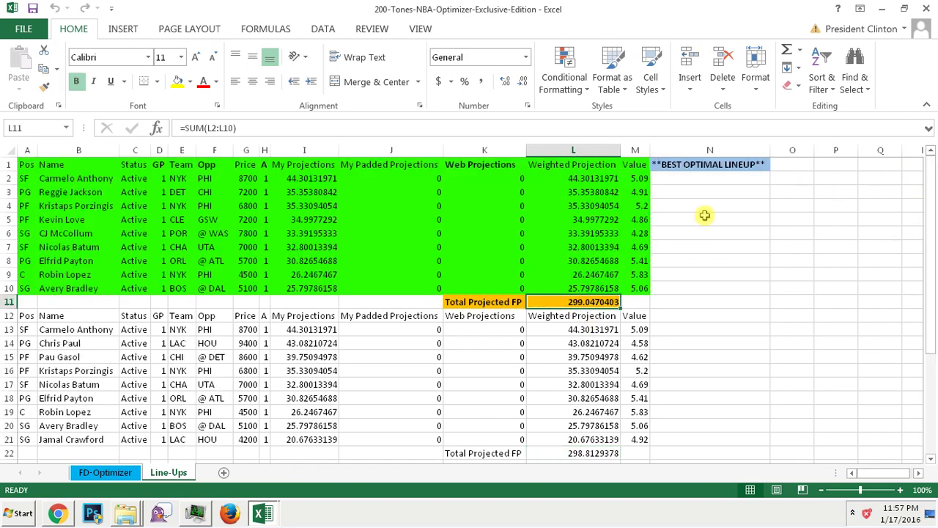
Review the whole best optimal lineup in rows 1 to 11, including its players and total projection
drag(640, 301, 15, 163)
click(178, 220)
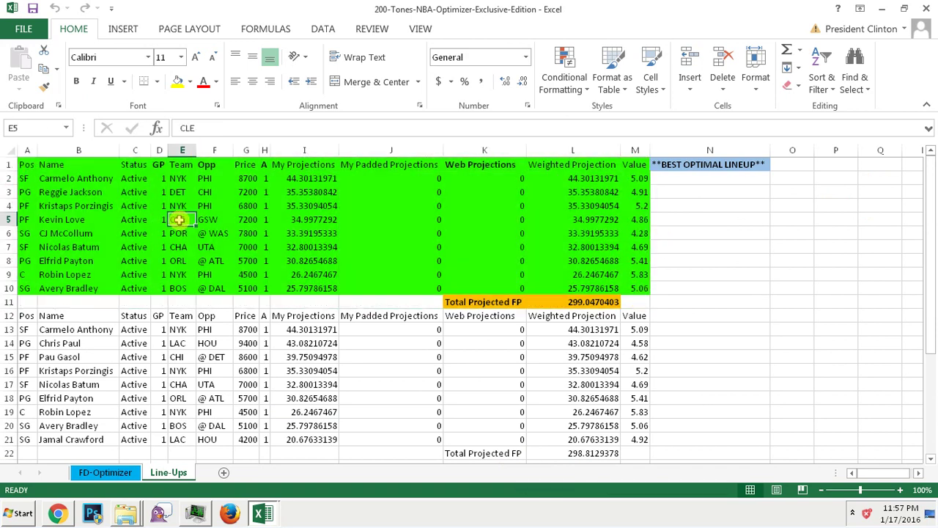
click(639, 302)
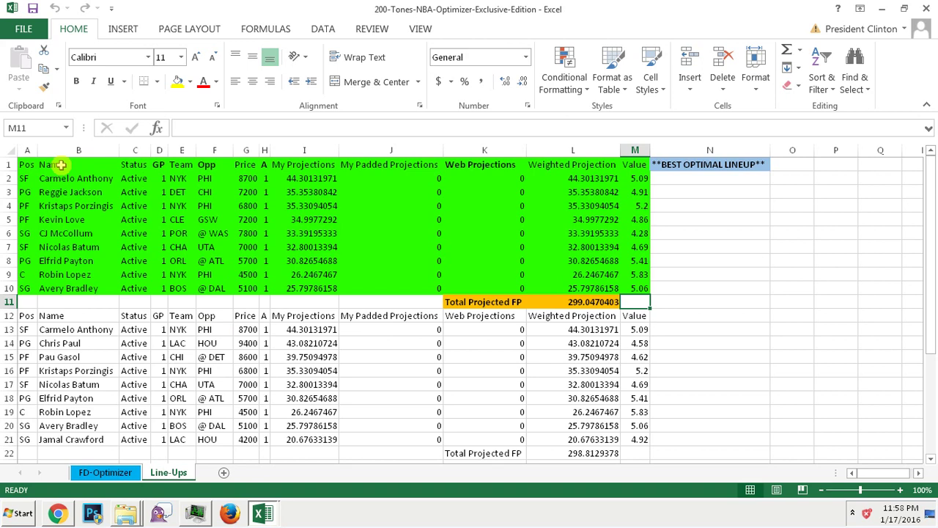
drag(23, 165, 637, 301)
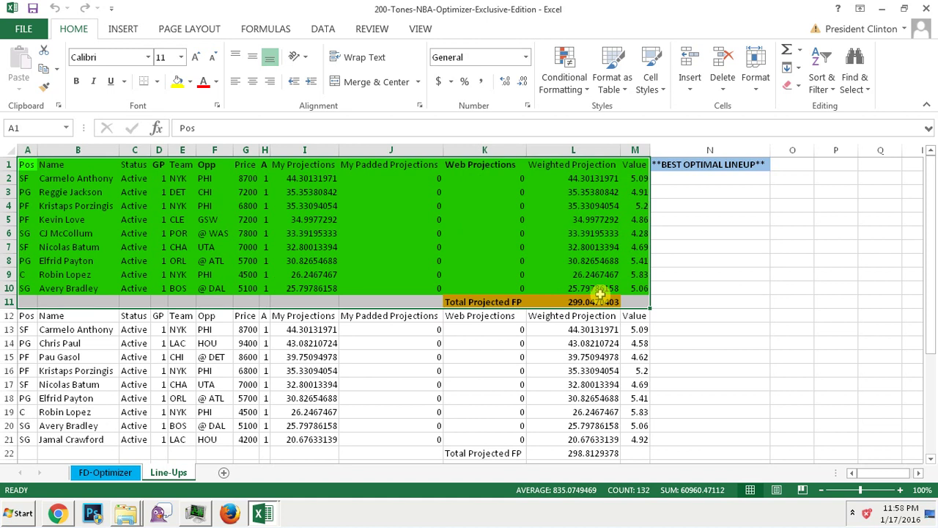
click(89, 188)
click(88, 177)
click(88, 191)
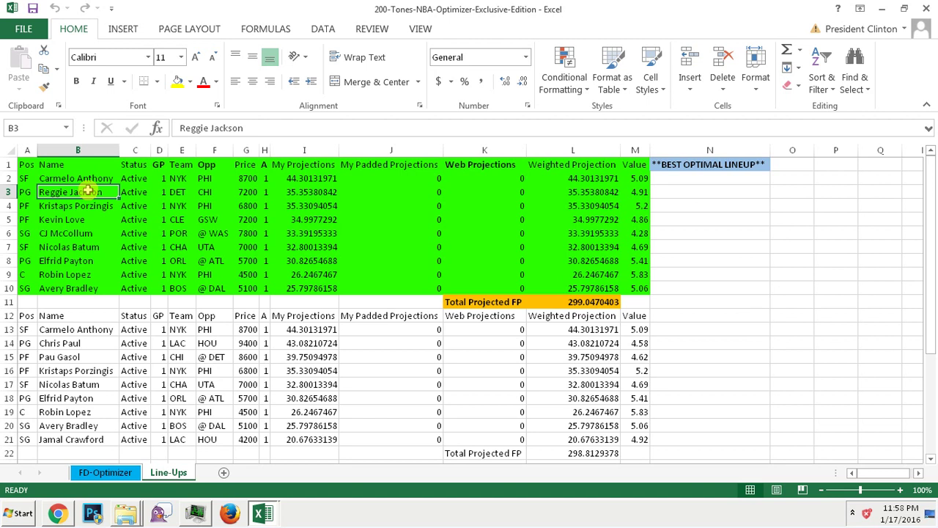
drag(28, 166, 139, 286)
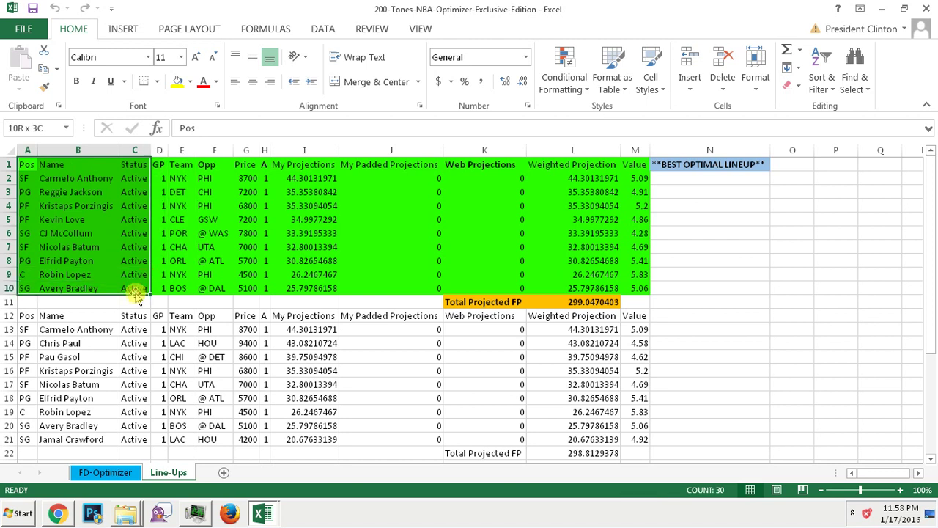
click(204, 286)
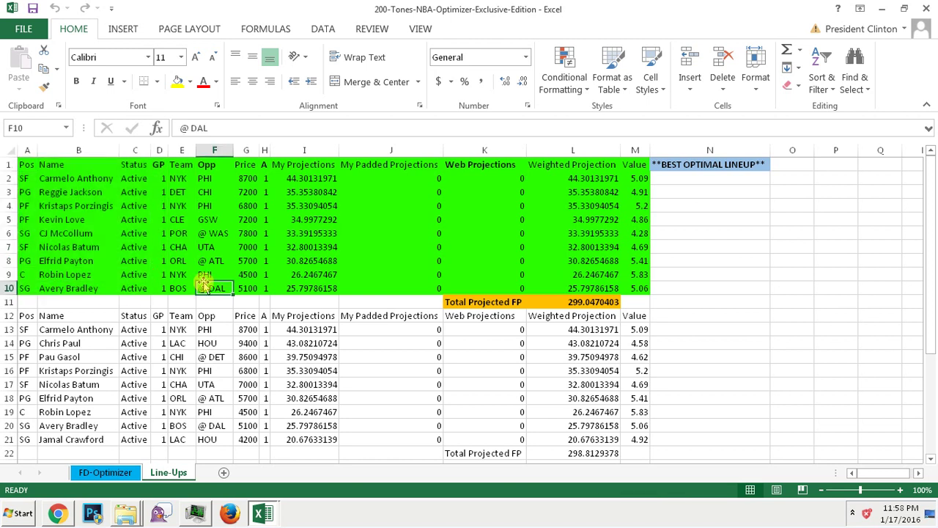
click(605, 301)
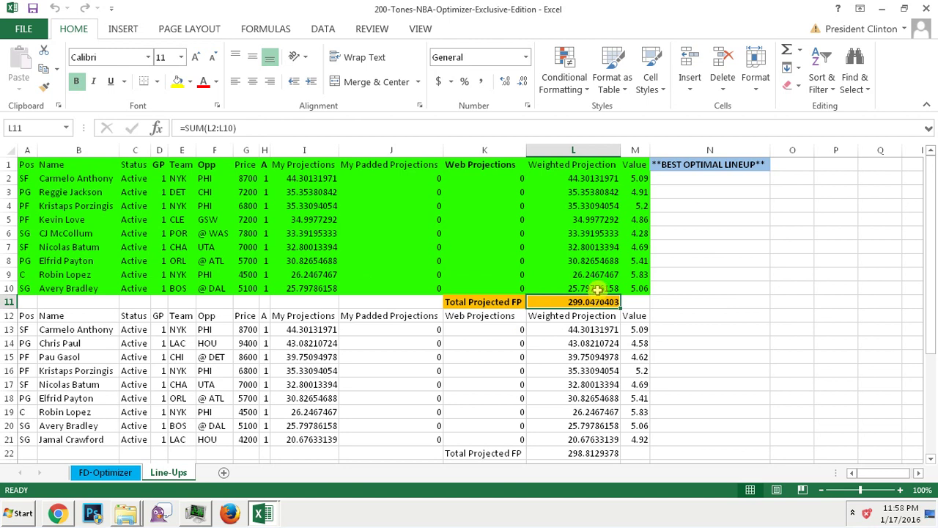
click(635, 302)
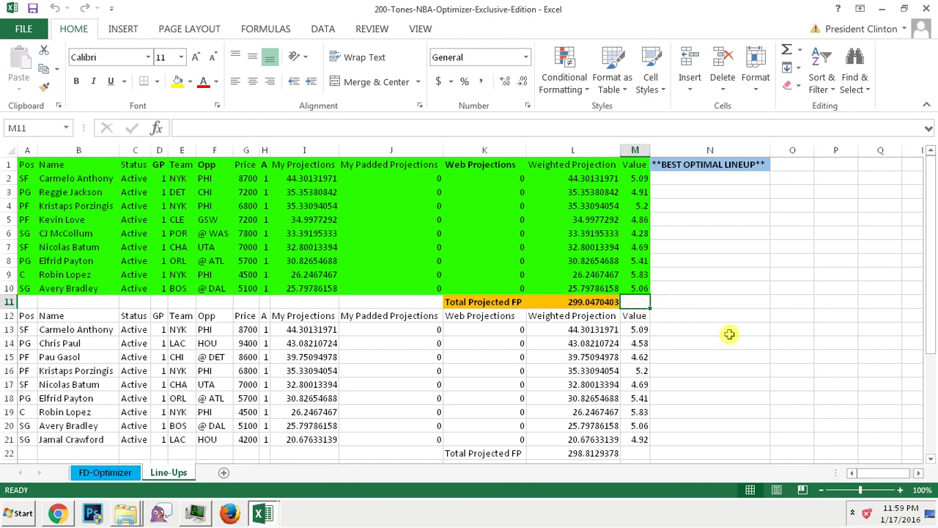
click(603, 301)
click(634, 302)
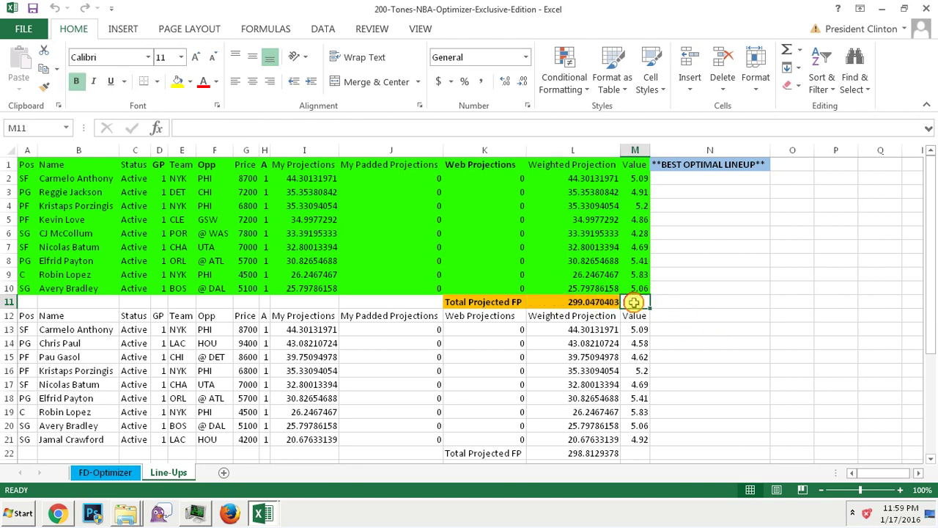
text(34)
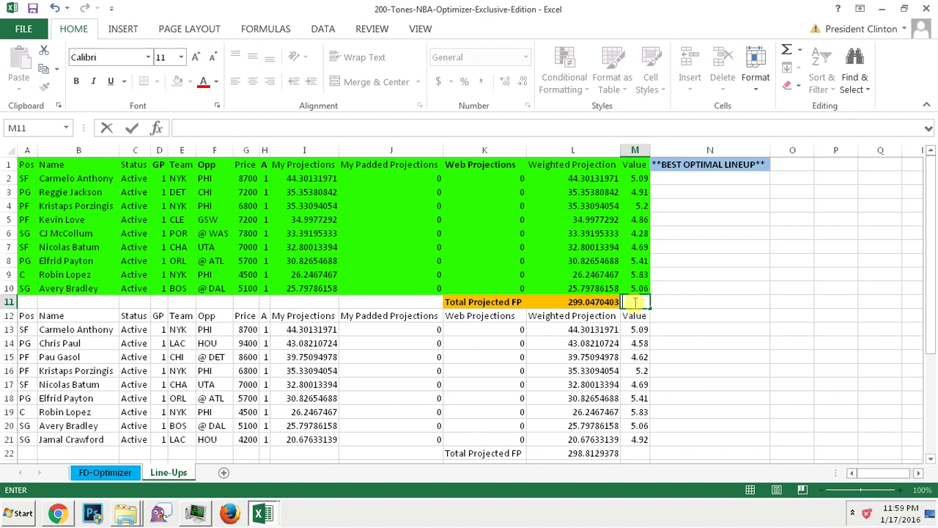
click(592, 300)
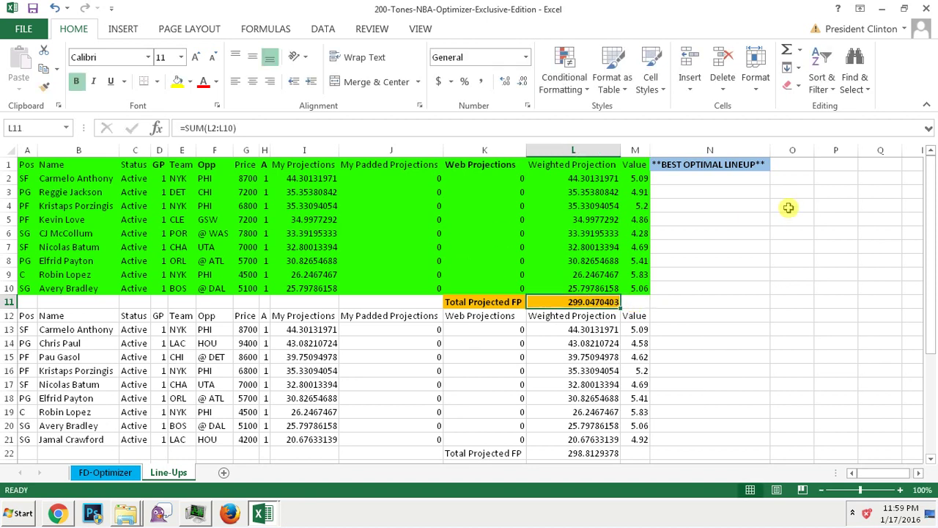
Inspect the selection flags in column A of the FD-Optimizer sheet alongside the generated lineups on the Line-Ups sheet
click(97, 474)
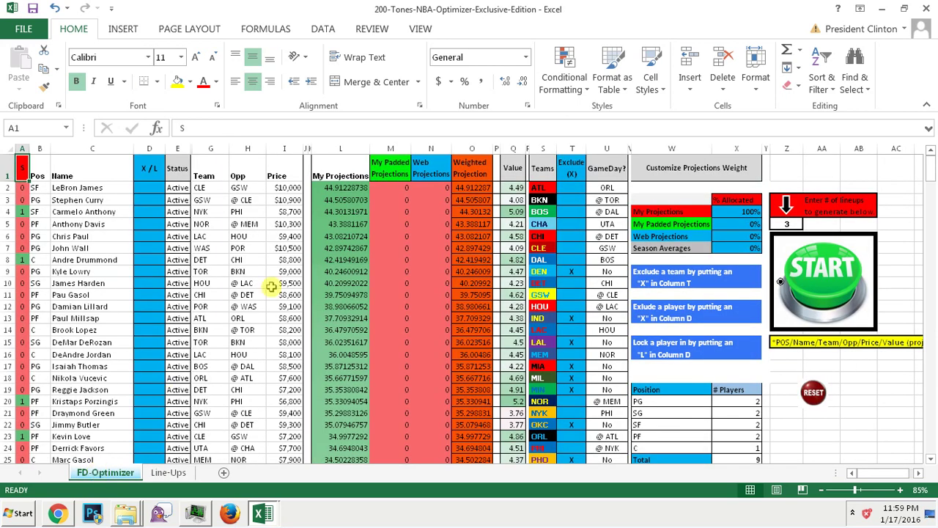
click(249, 211)
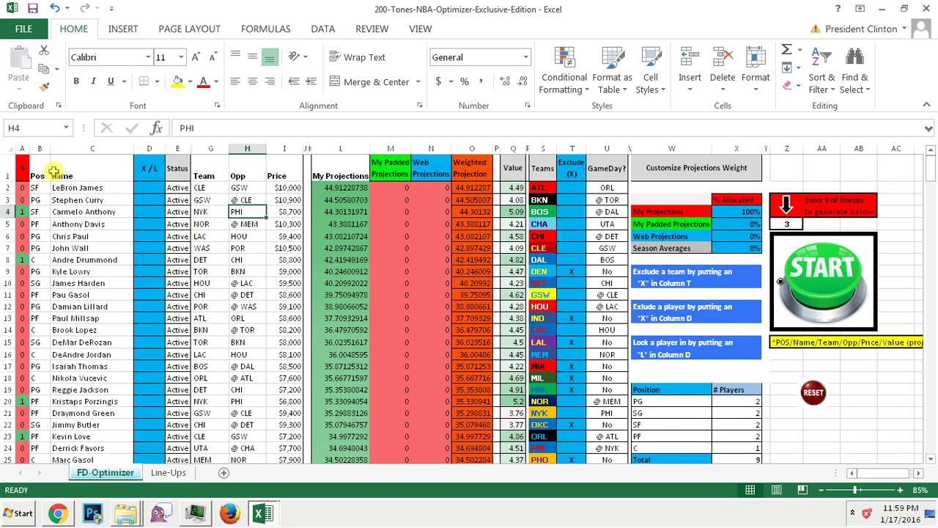
click(22, 150)
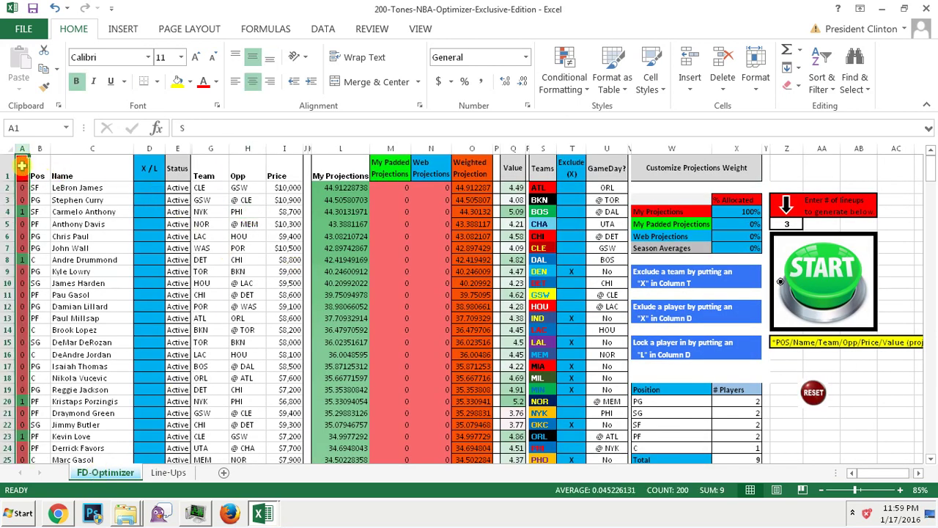
click(22, 166)
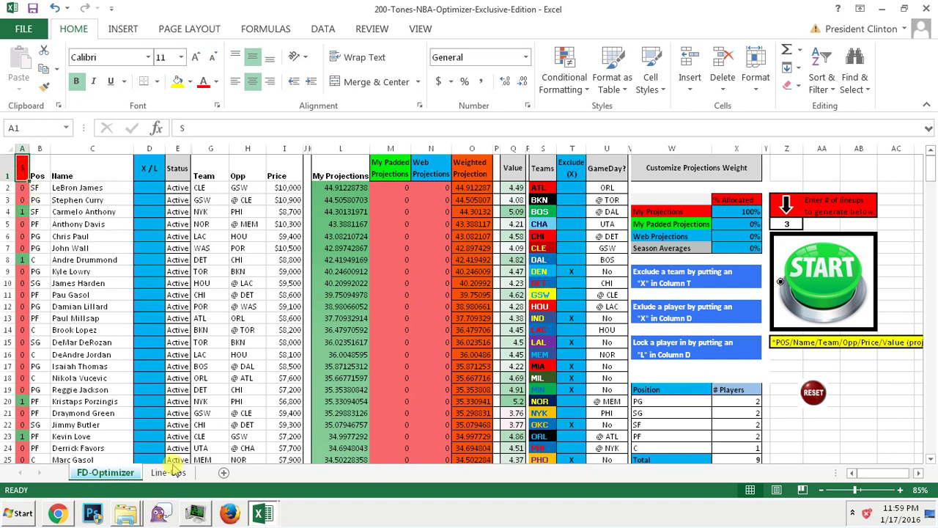
click(167, 471)
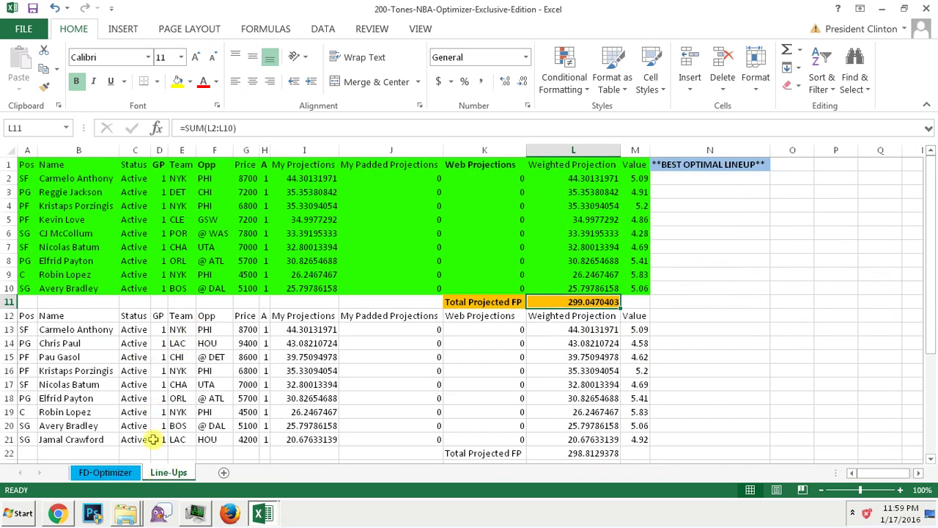
Reset the player selection flags on the FD-Optimizer sheet by filling the 0 in A2 down the whole of column A
click(105, 472)
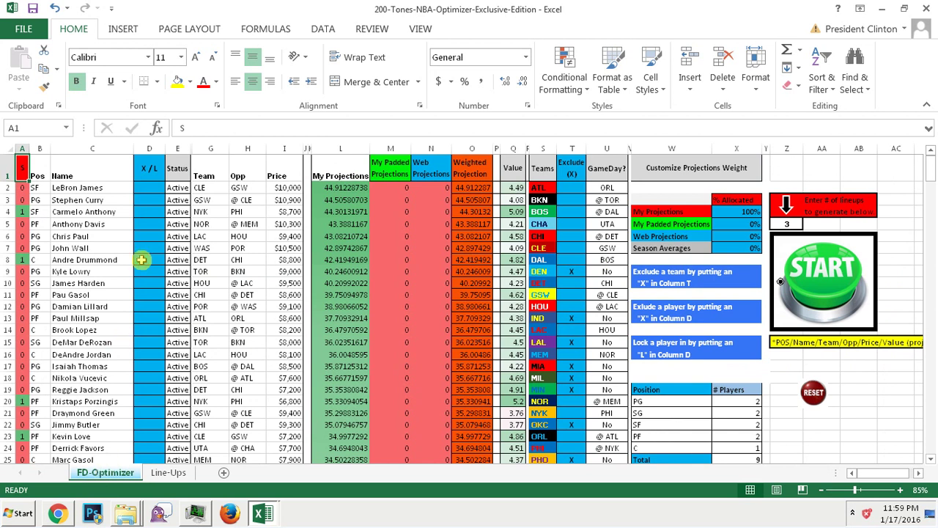
click(24, 189)
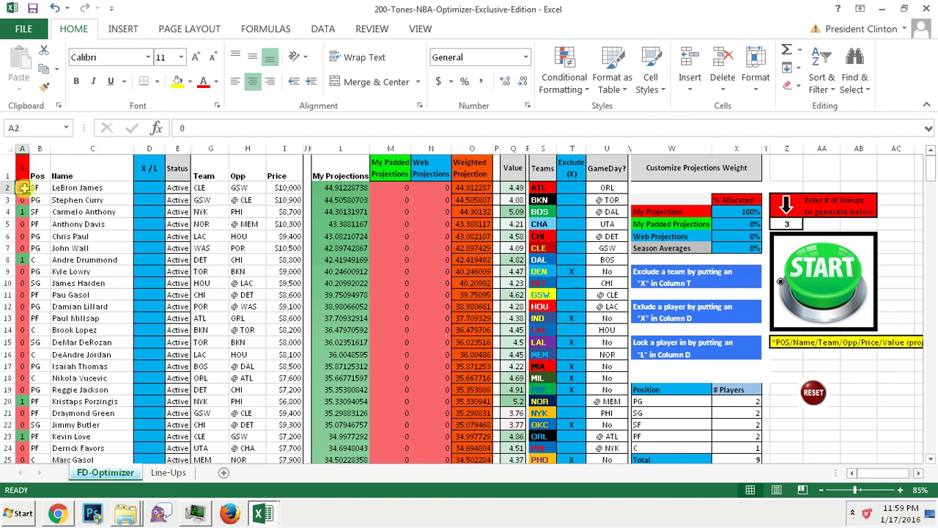
key(Down)
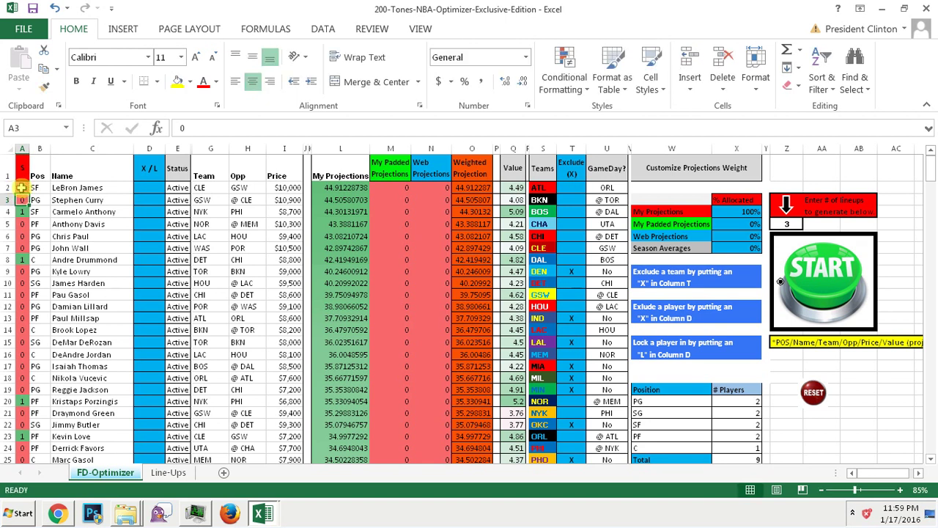
click(23, 188)
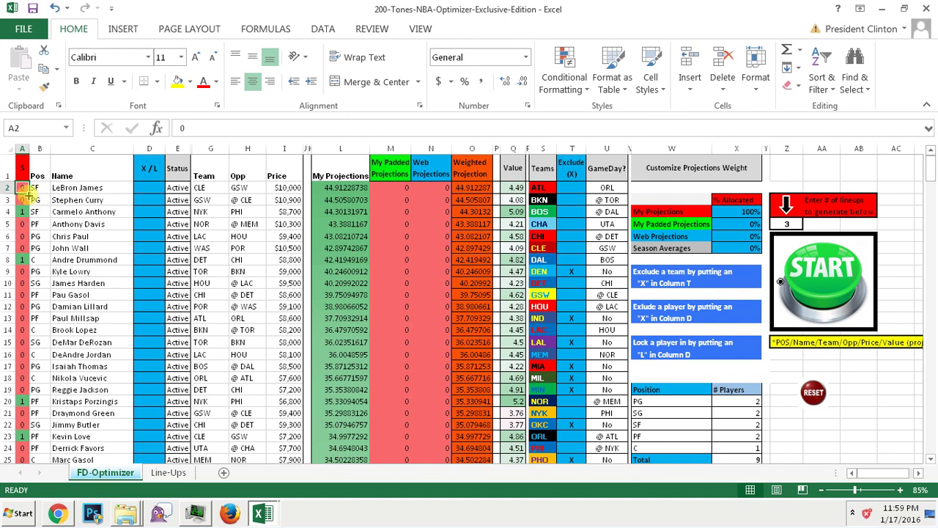
double_click(28, 192)
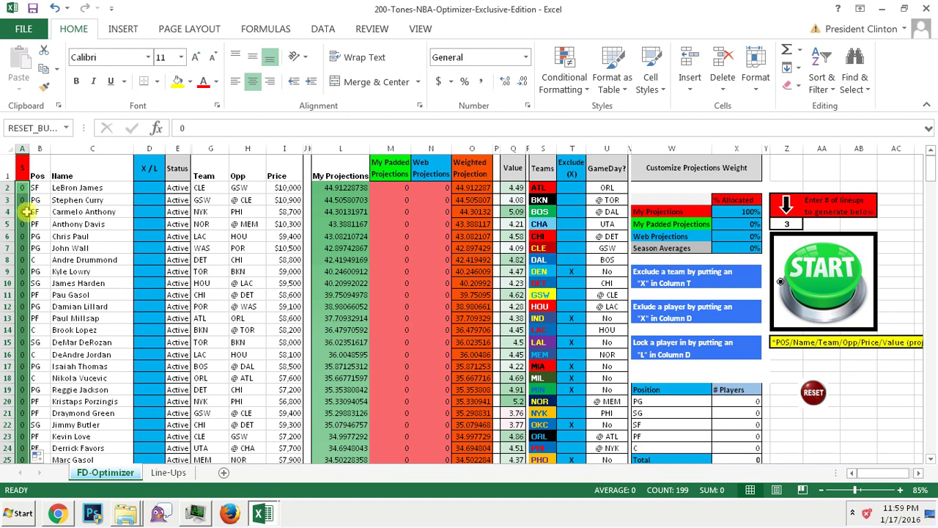
click(96, 236)
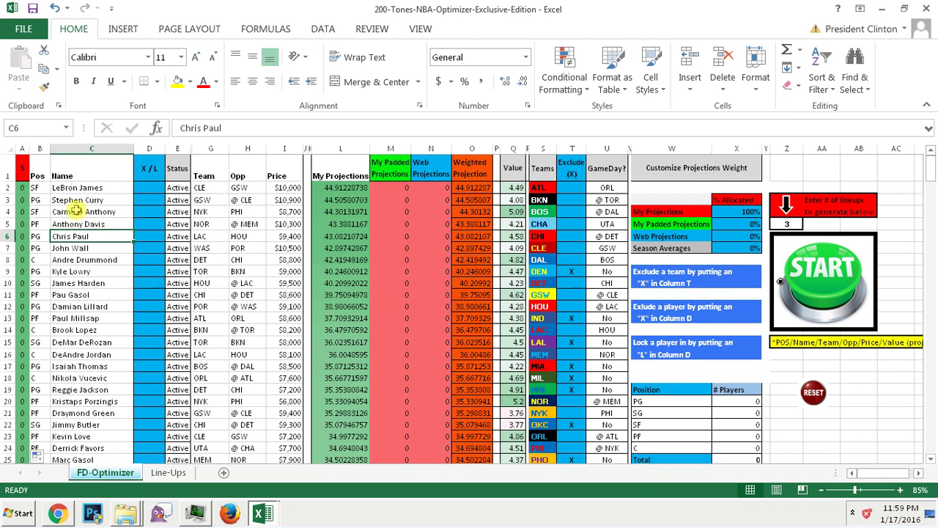
Exclude Stephen Curry and LeBron James by entering X in cells D3 and D2
click(153, 172)
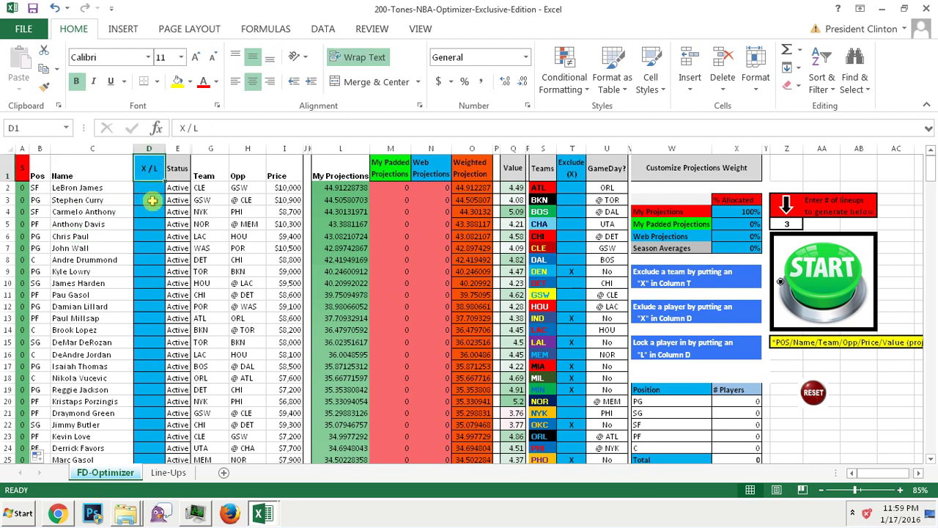
click(153, 200)
text(X)
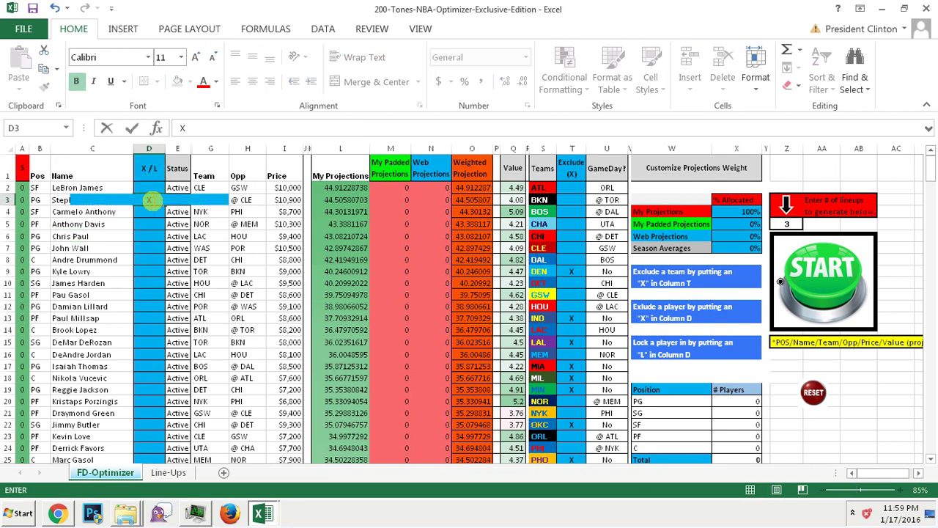
key(Return)
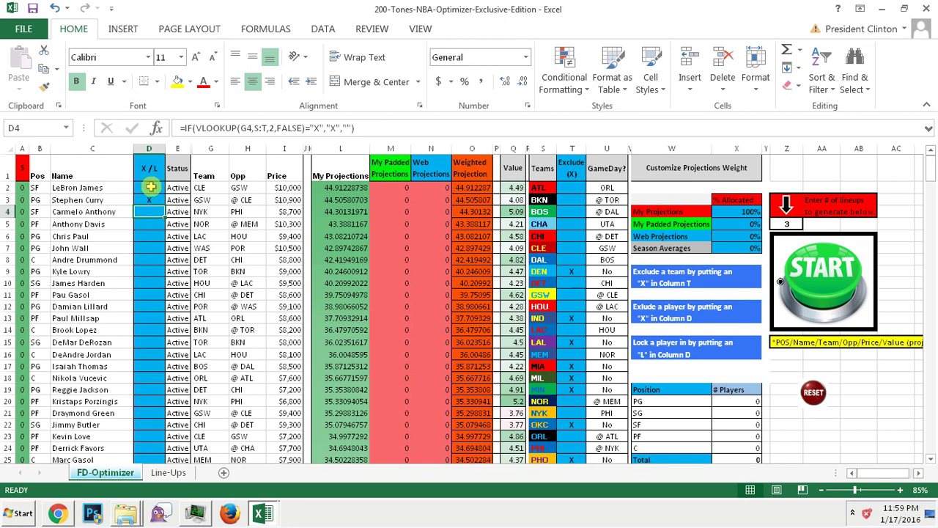
click(150, 187)
text(X)
key(Return)
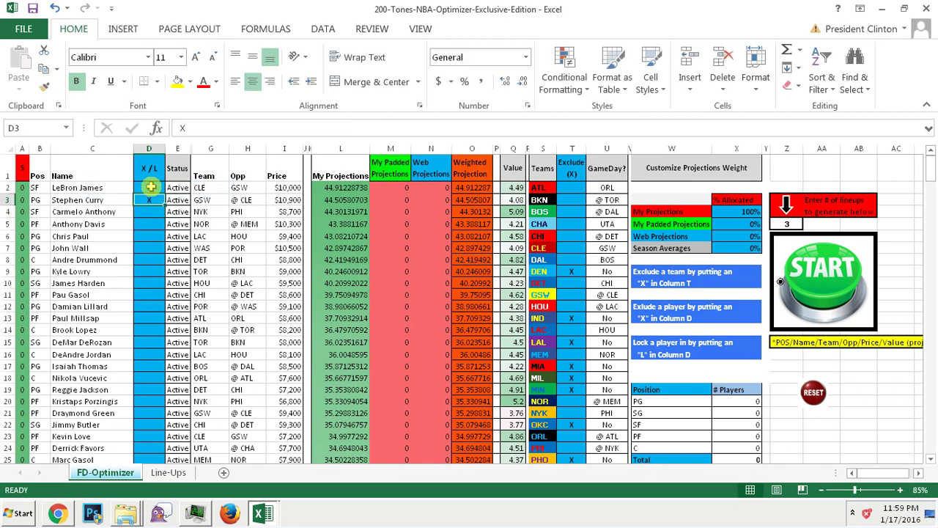
Exclude Andre Drummond and Carmelo Anthony by entering X in cells D8 and D4
click(156, 259)
text(X)
key(Return)
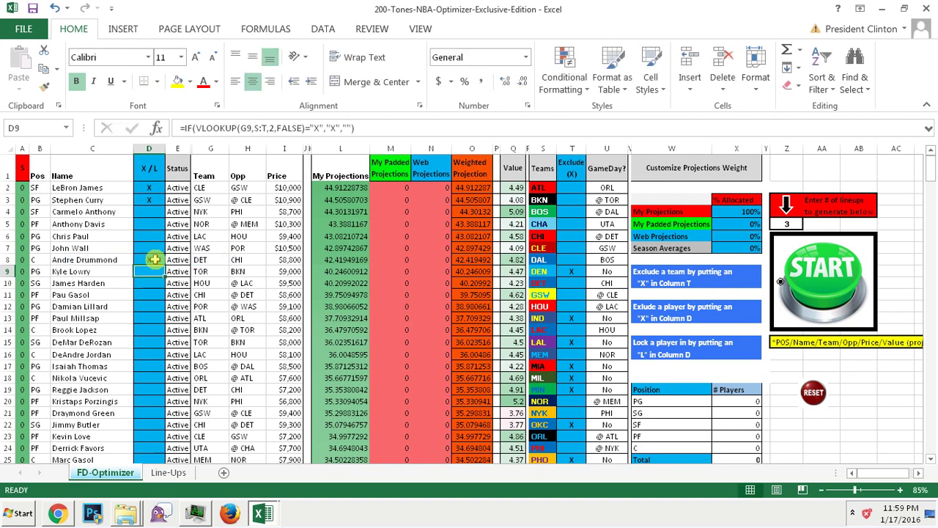
click(155, 211)
text(X)
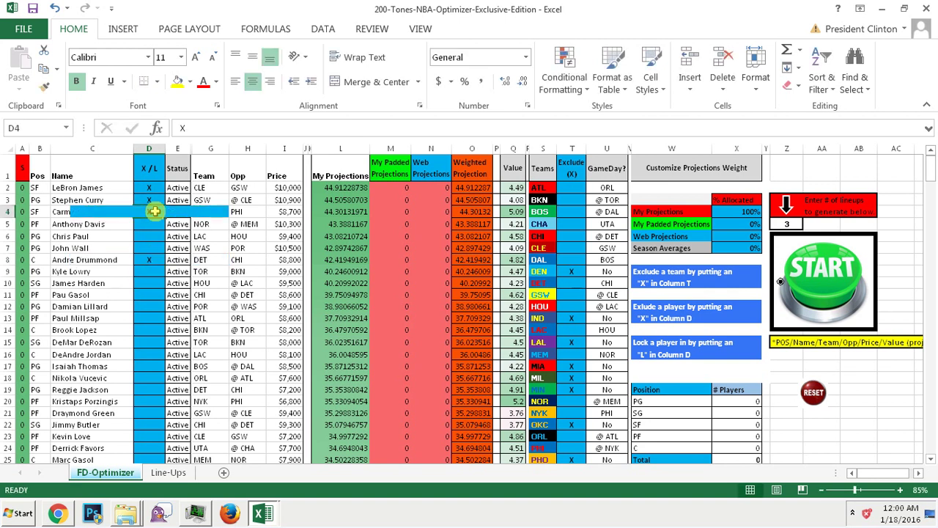
key(Return)
Remove the manual X marks in column D by filling the exclusion formula from D6 up to D2 and down past D8
click(149, 235)
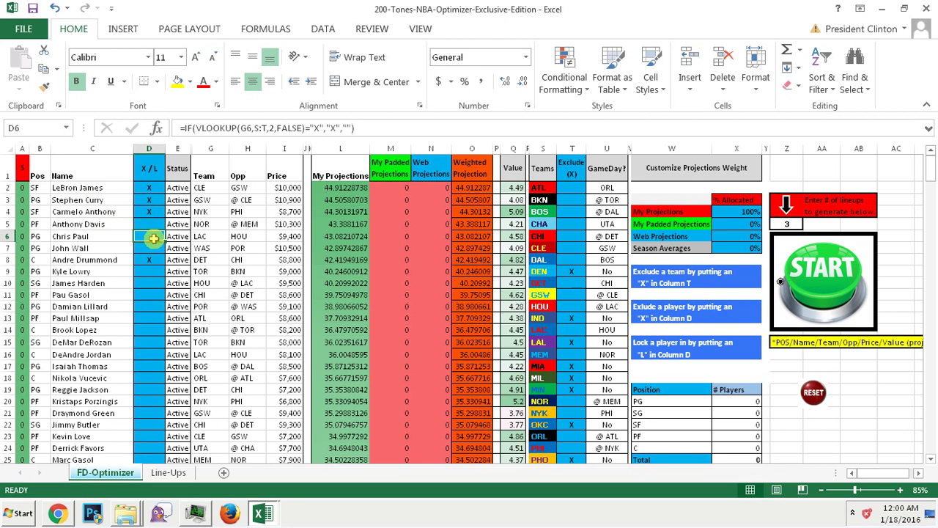
drag(165, 242, 153, 183)
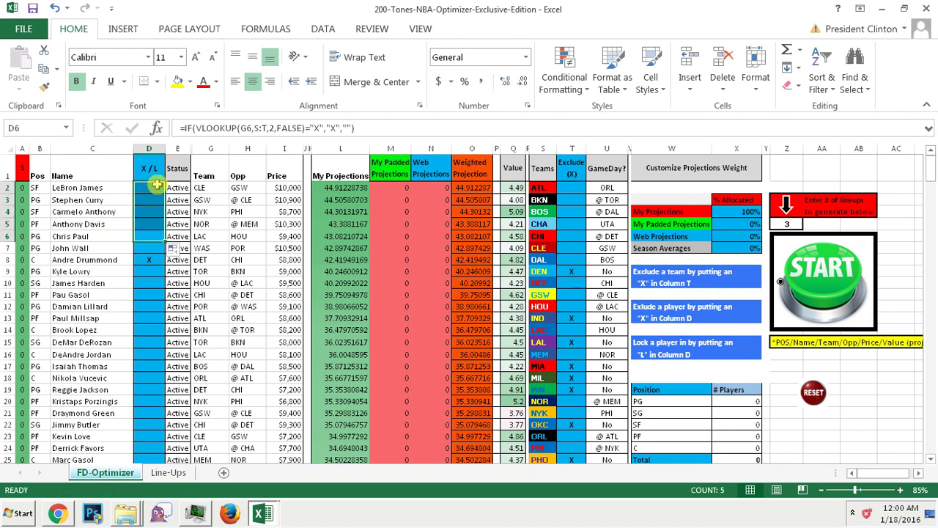
click(157, 244)
click(155, 238)
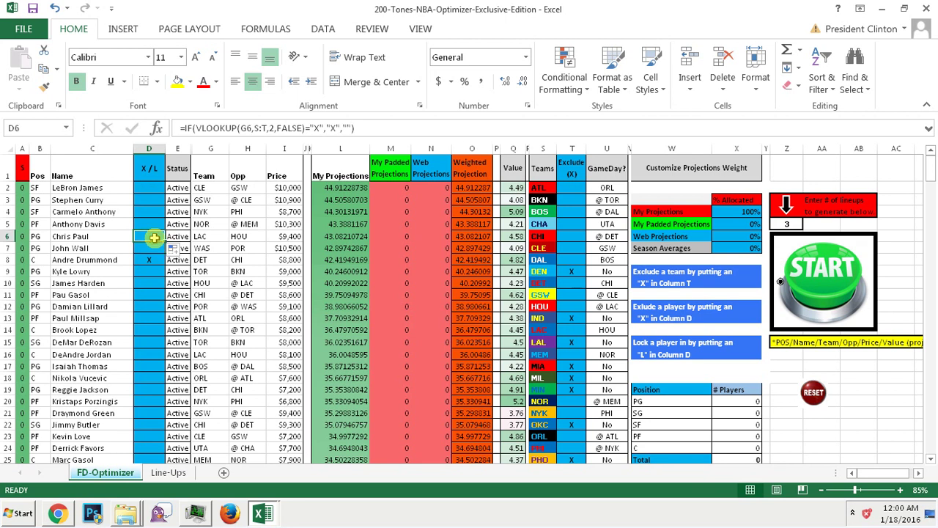
drag(165, 241, 165, 303)
click(146, 219)
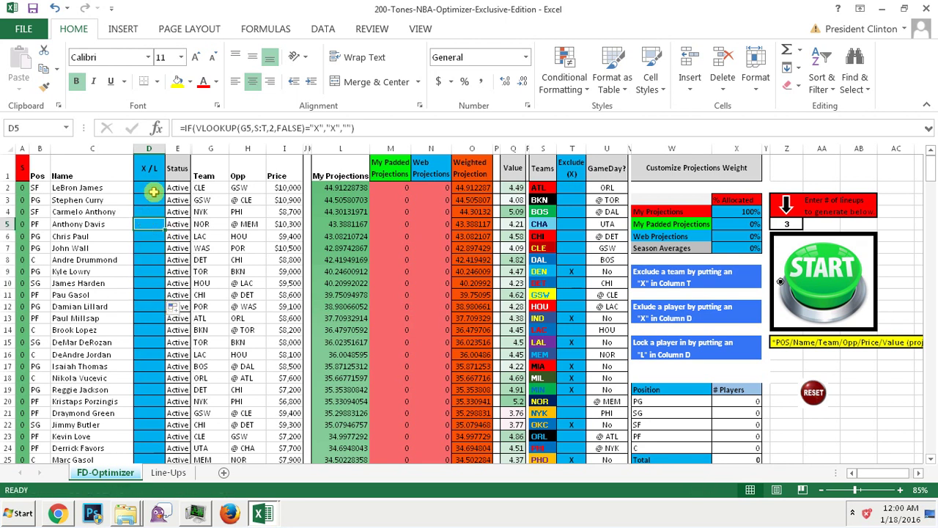
click(153, 190)
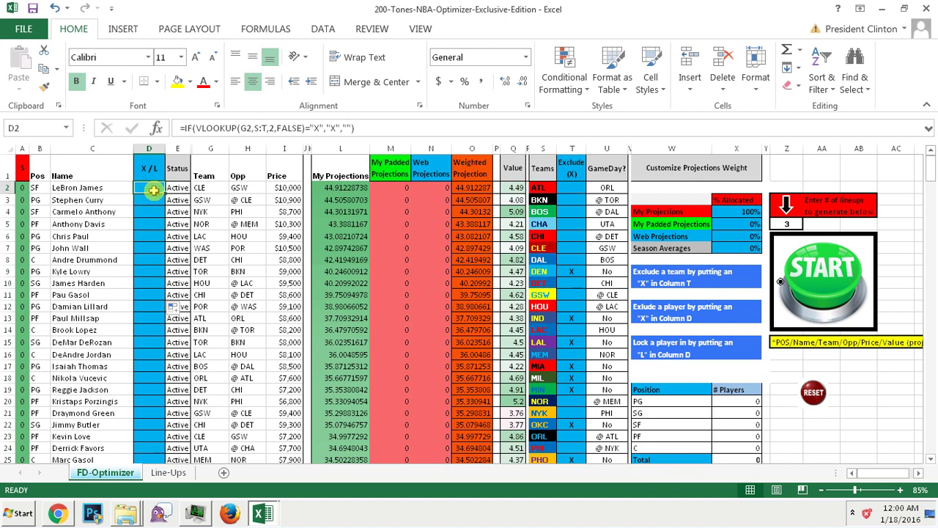
Lock Stephen Curry and Chris Paul into the lineup by entering L in cells D3 and D6
click(152, 199)
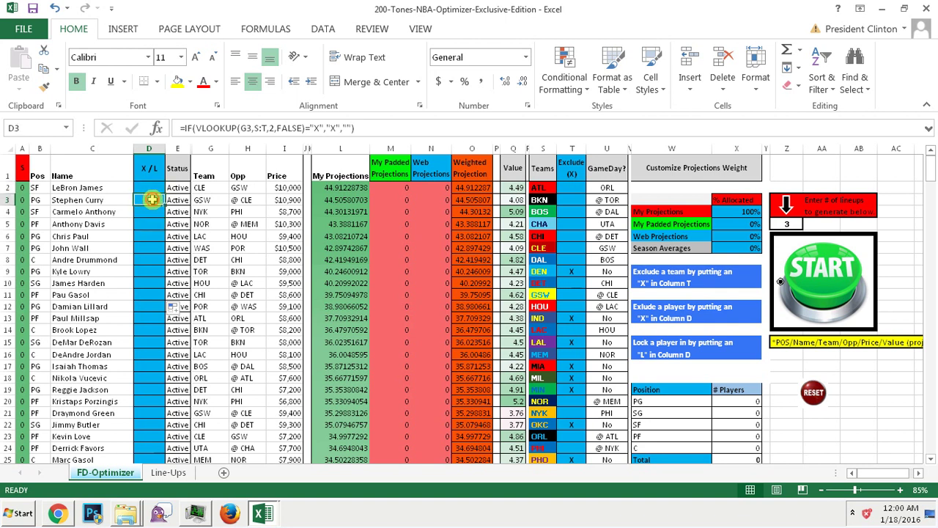
text(L)
key(Return)
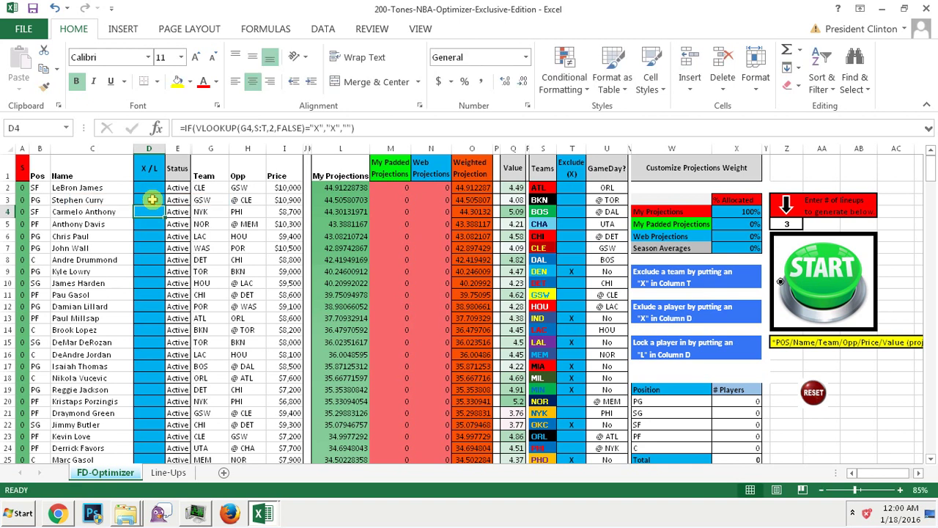
click(150, 237)
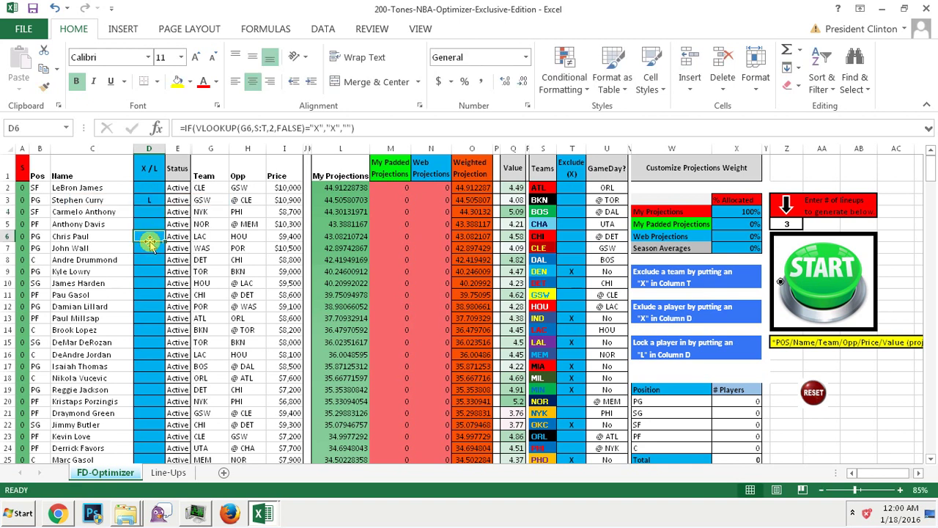
text(L)
click(148, 286)
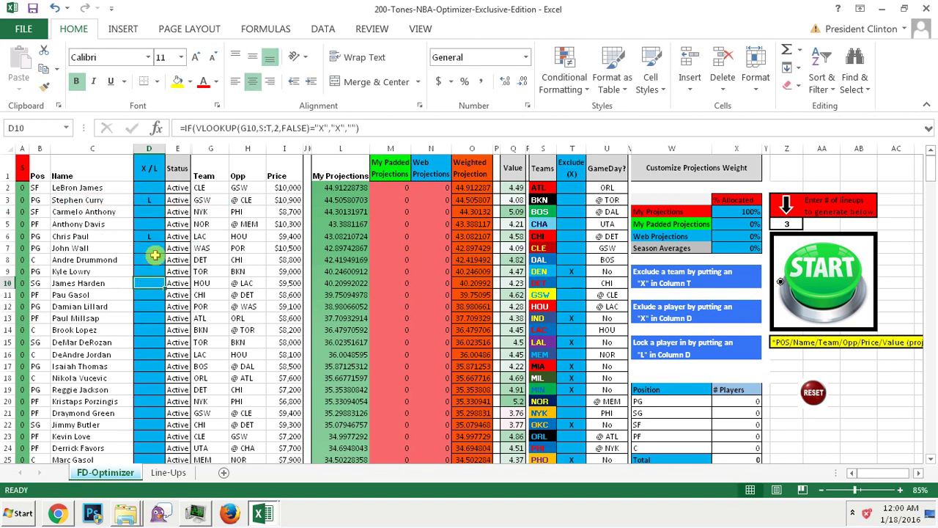
Review the L locks in column D against the point guards' positions in column B
click(149, 236)
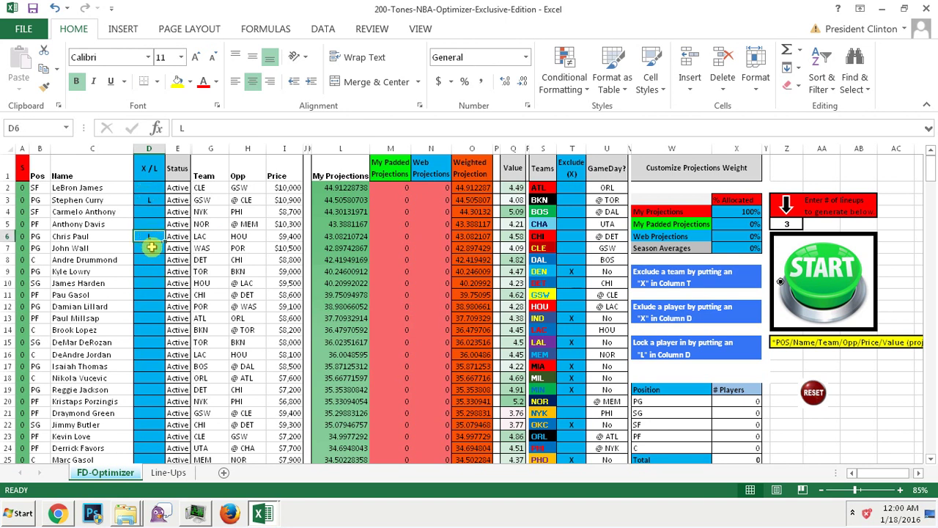
click(151, 248)
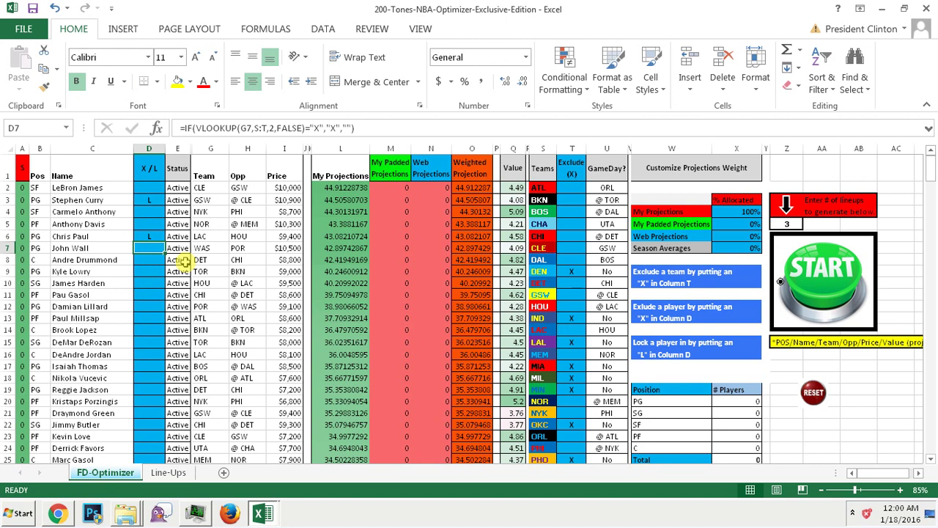
click(147, 203)
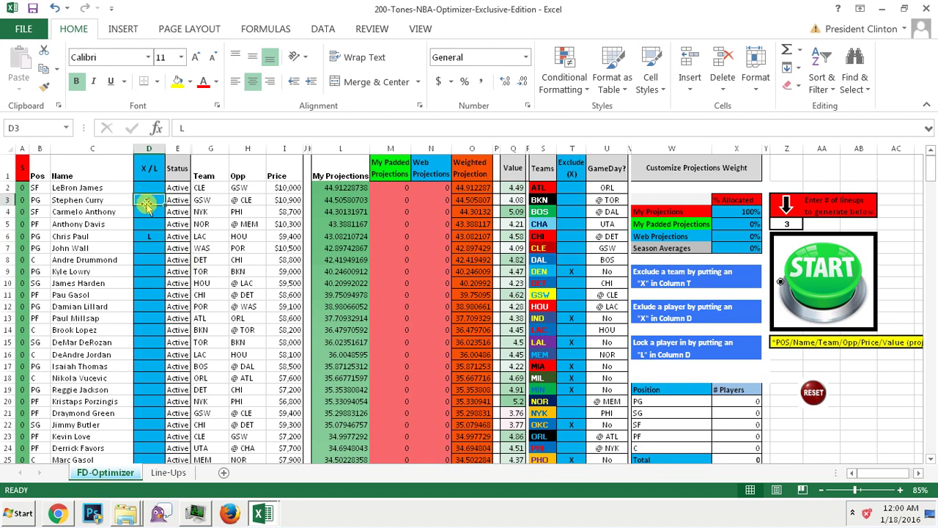
click(38, 235)
click(41, 246)
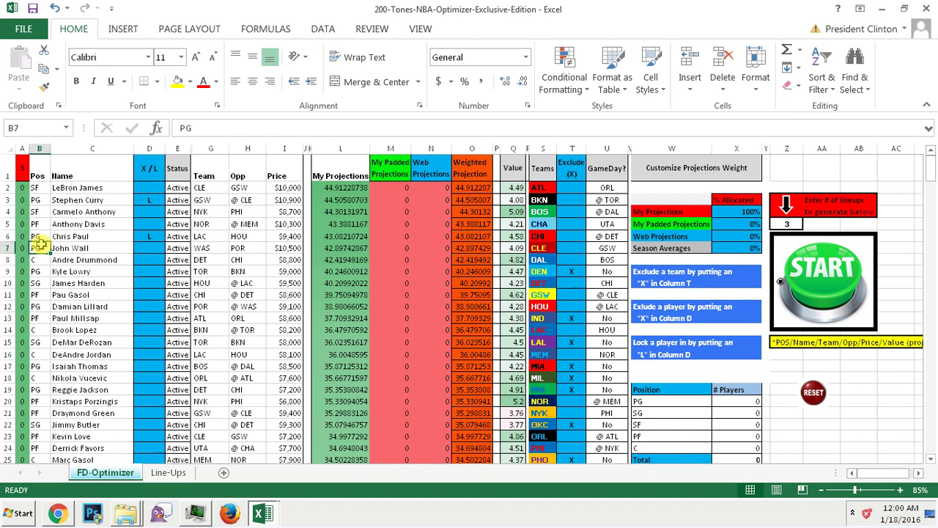
click(154, 237)
click(163, 188)
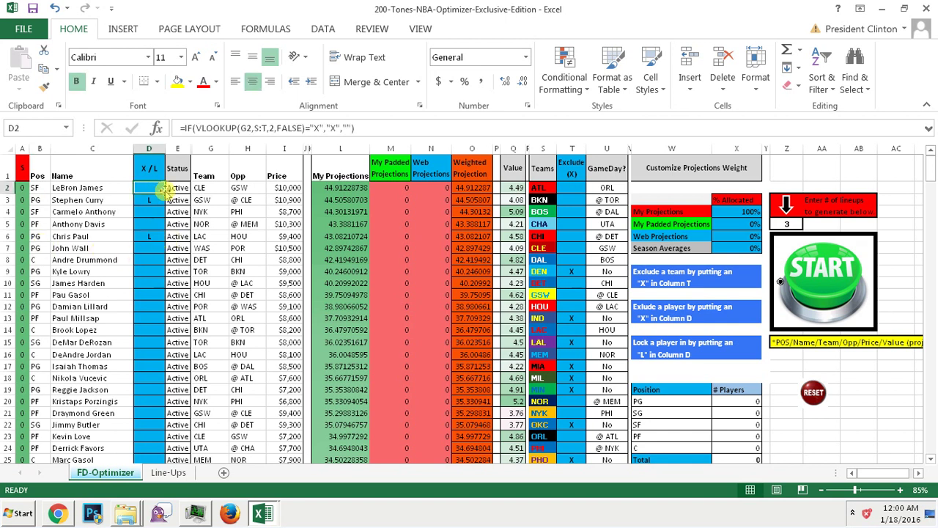
Clear the L locks from column D by filling the exclusion formula in D2 down the whole player list
double_click(164, 192)
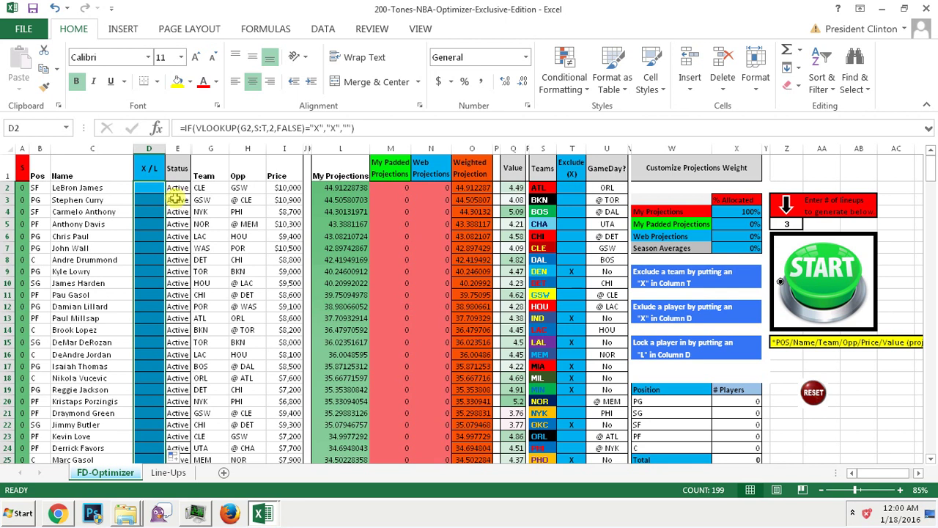
click(153, 199)
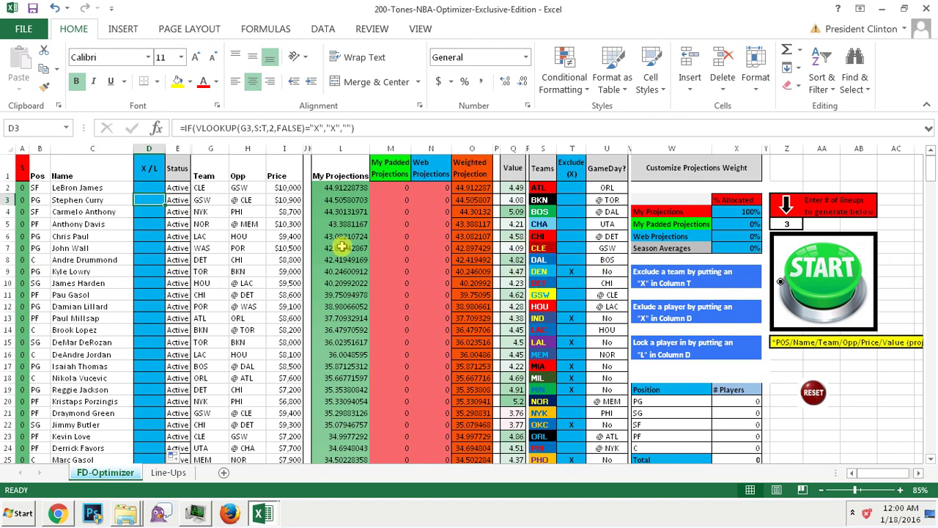
Exclude Chris Paul's team, LAC, by entering X beside it in cell T14 of the team exclusion column
click(572, 248)
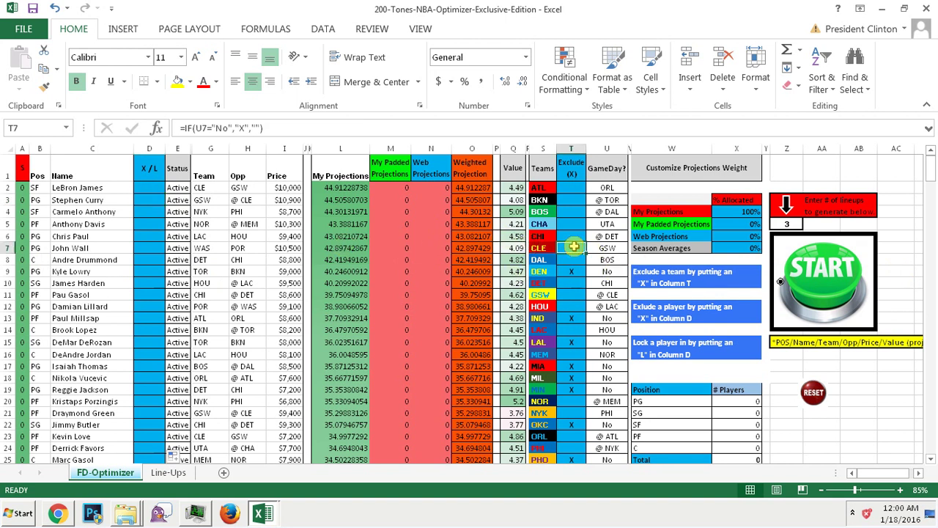
click(577, 235)
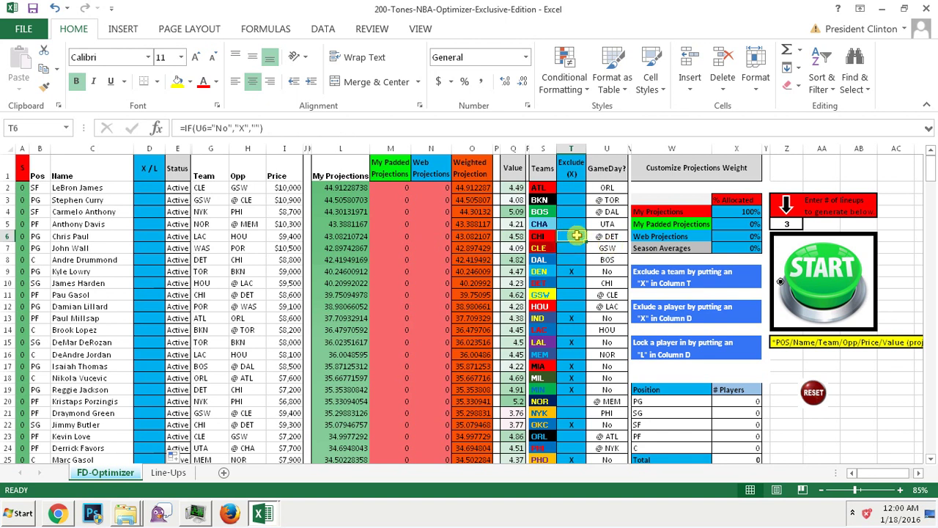
click(202, 235)
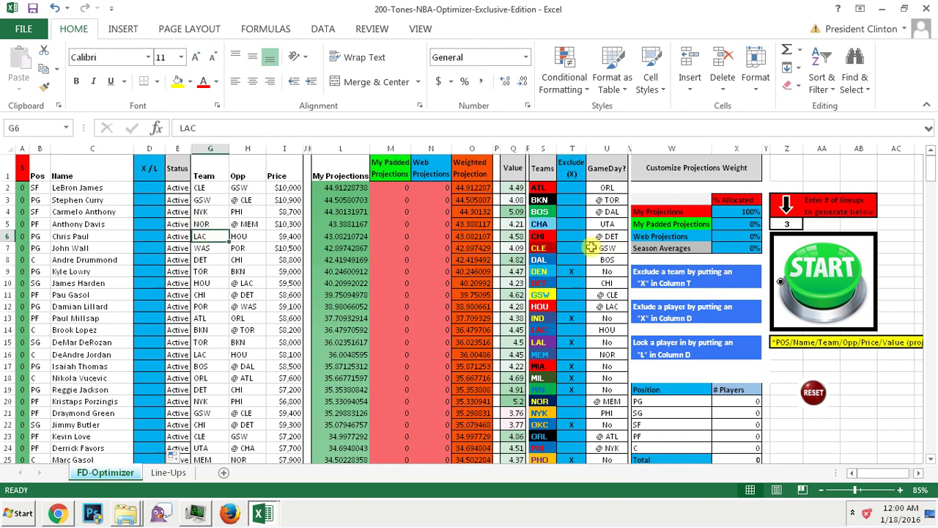
click(570, 331)
text(X)
key(Return)
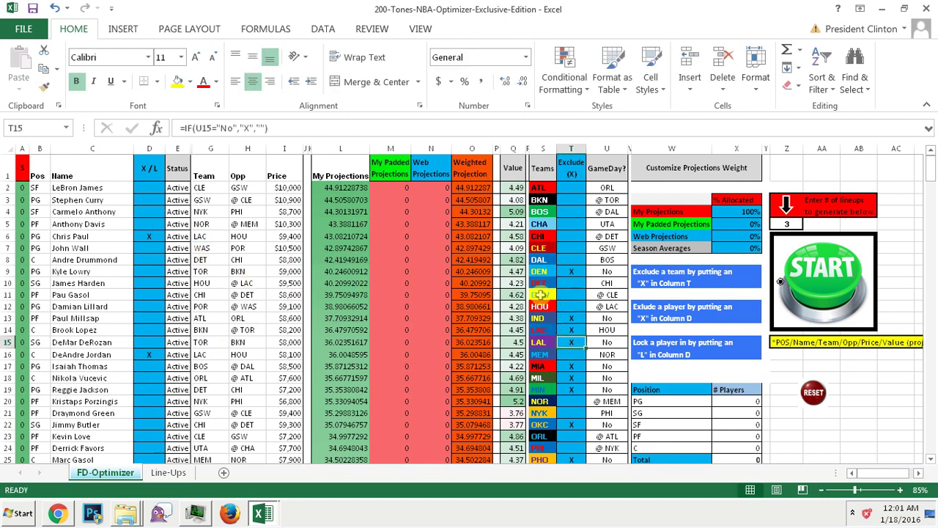
Restore the team exclusion formulas in column T by filling cell T2 down to T31
click(572, 188)
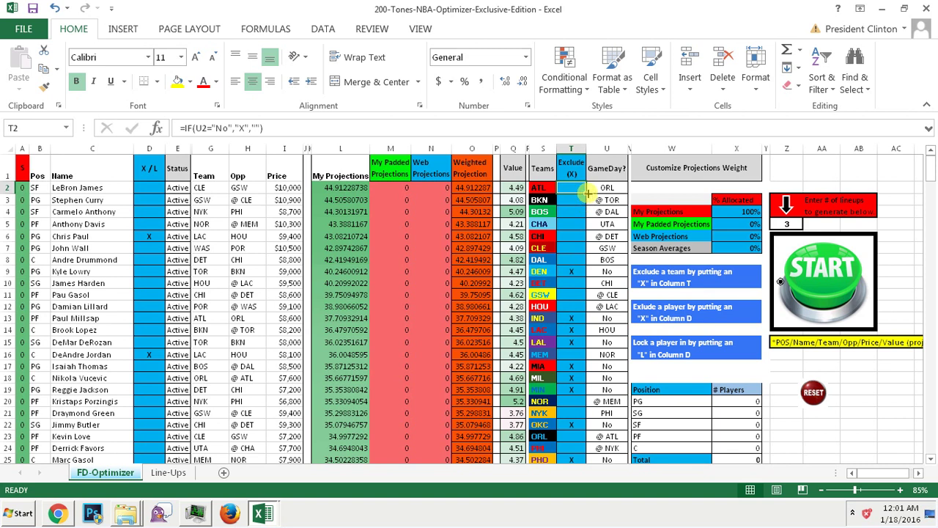
drag(586, 194, 585, 440)
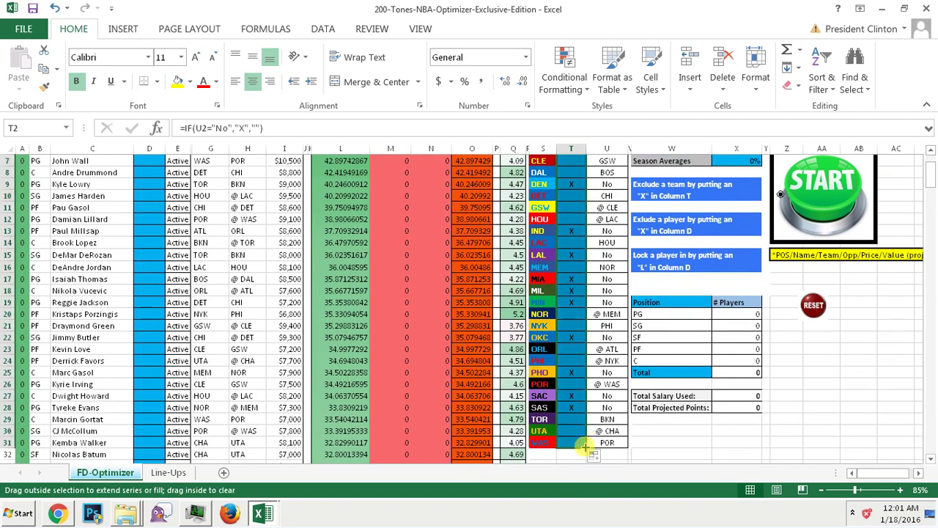
click(813, 416)
drag(930, 178, 929, 154)
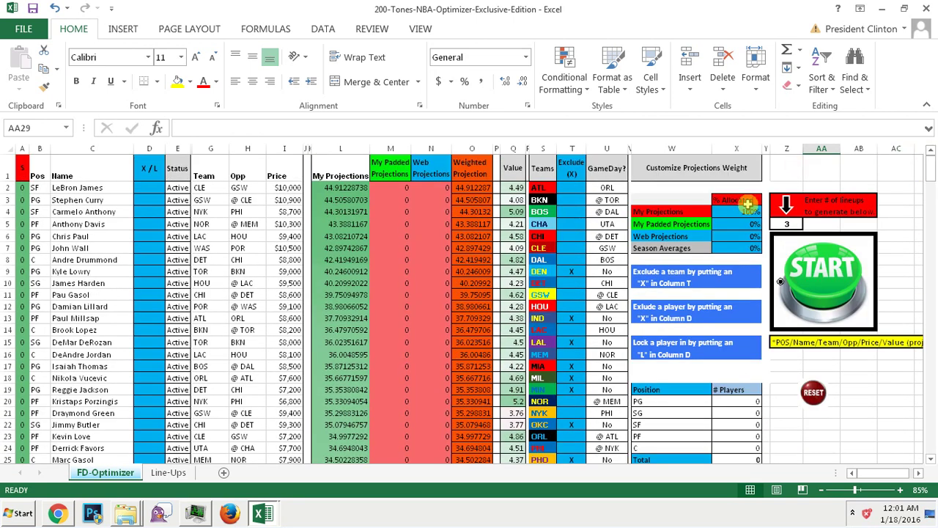
Examine the My Padded Projections column and the allocation cells for padded projections and season averages
click(403, 196)
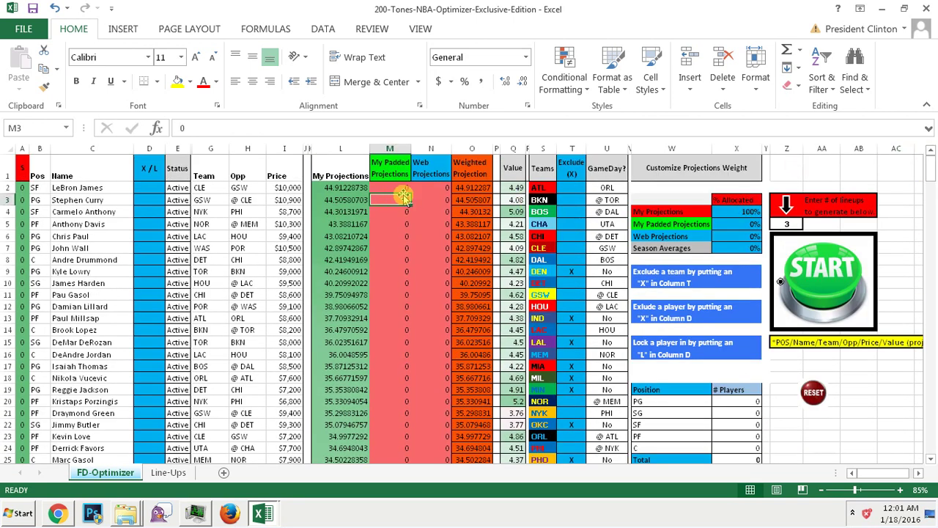
click(737, 228)
click(680, 248)
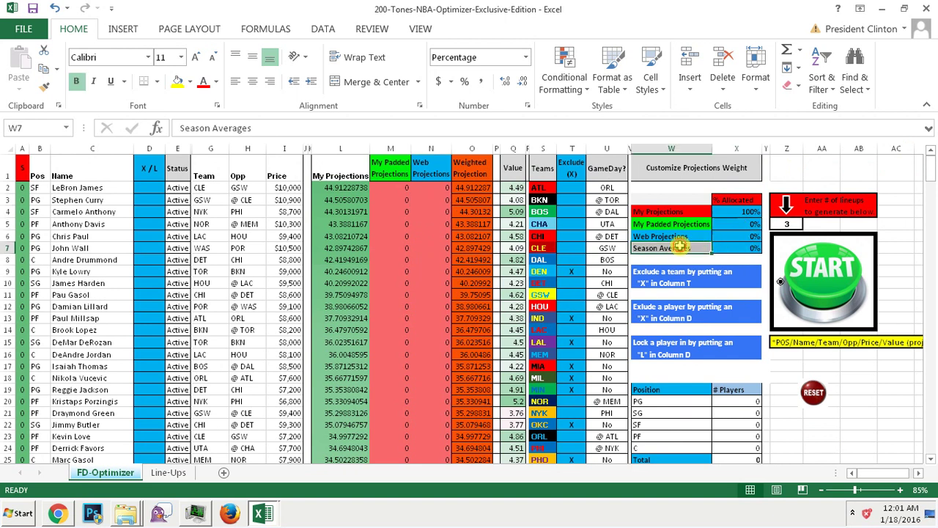
Widen narrow column K beside My Projections to inspect its values, and shrink it back to a sliver
drag(312, 145, 324, 145)
click(316, 149)
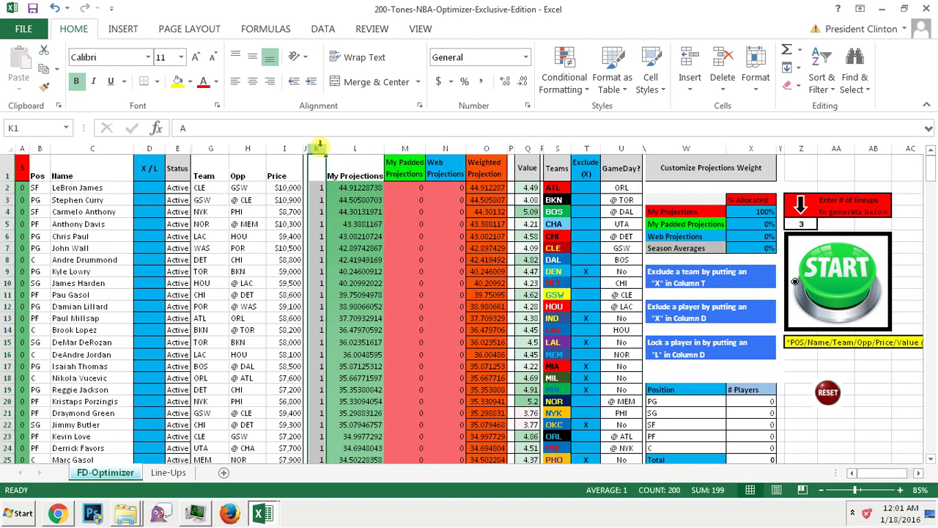
click(318, 200)
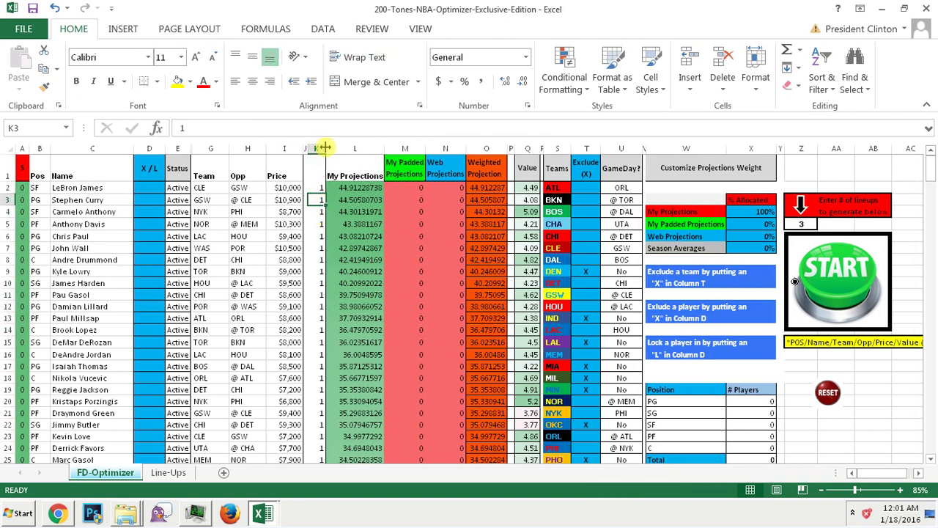
drag(325, 147, 311, 147)
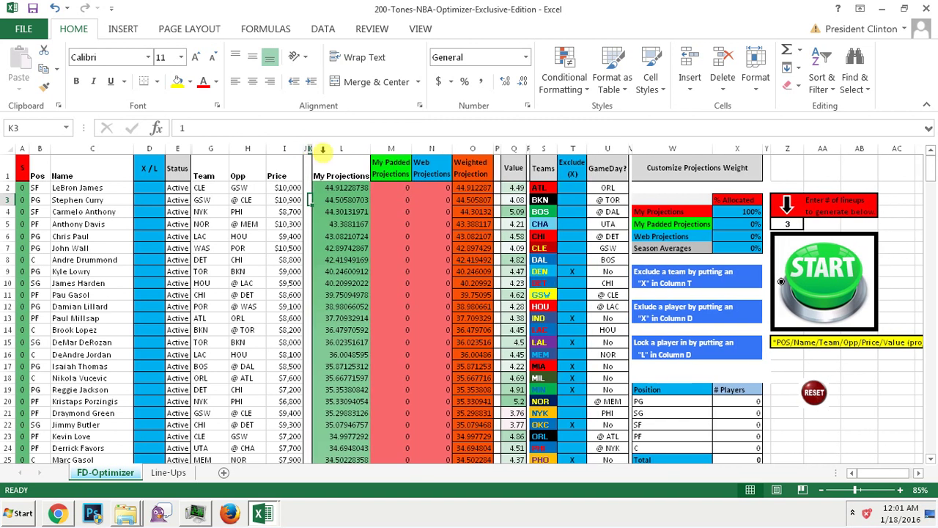
click(905, 409)
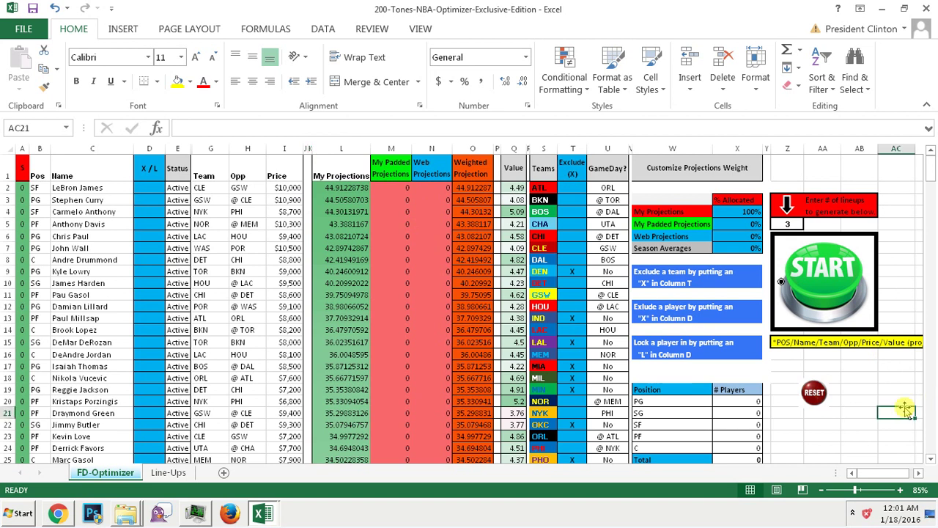